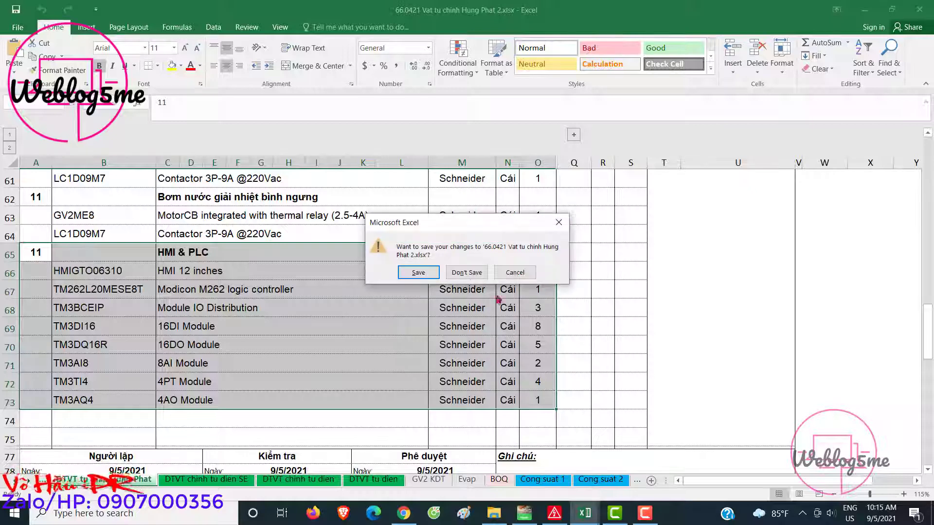
# Dismiss the save prompt of the materials workbook and maximize the Book1 window with the HMI & PLC parts list
pyautogui.click(523, 270)
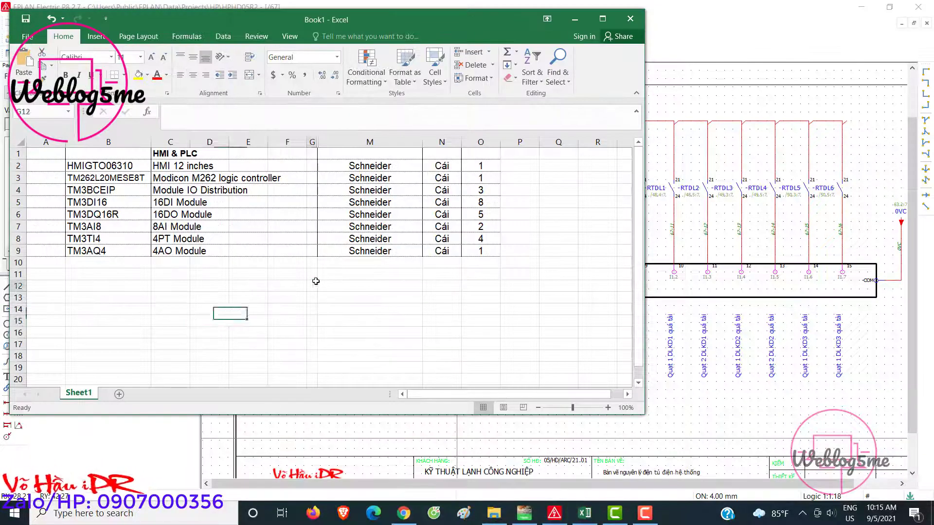
pyautogui.click(75, 166)
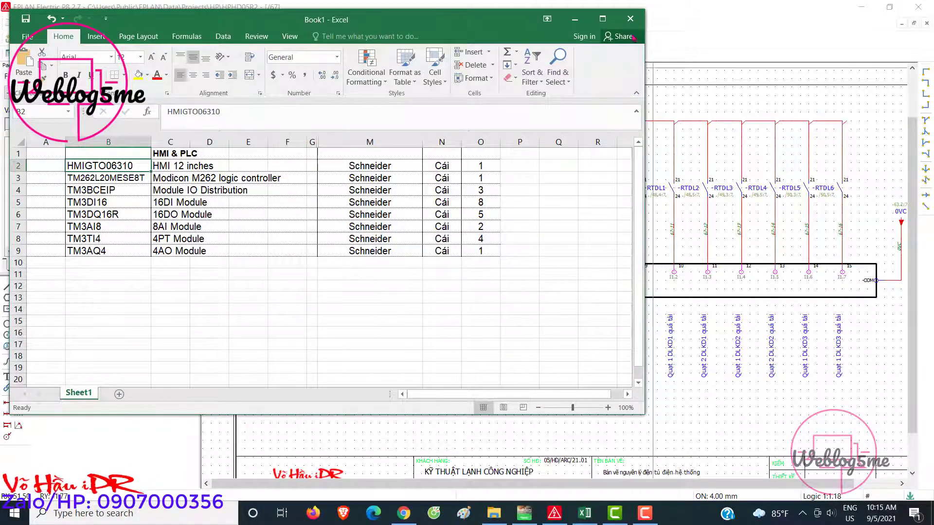
pyautogui.click(603, 18)
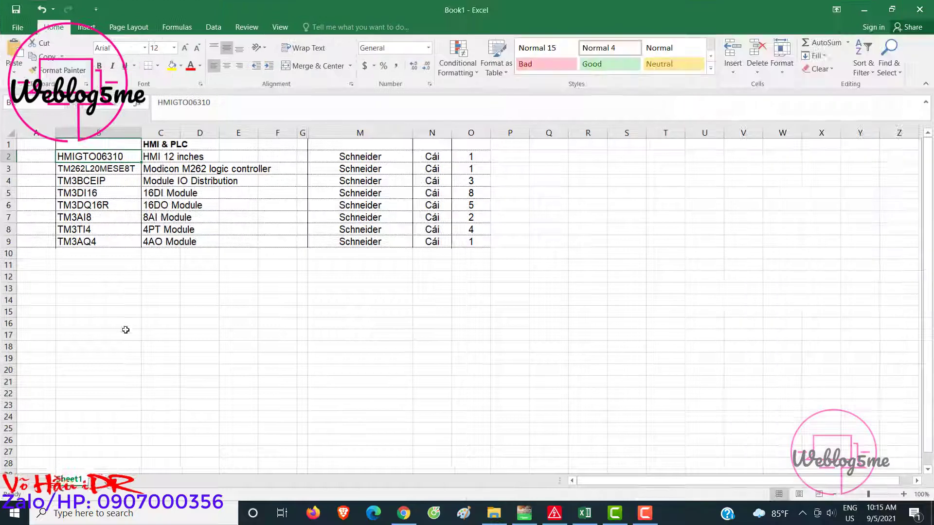
# Check the part codes in the HMI & PLC list, in particular the Modicon M262 logic controller code in cell B3
pyautogui.doubleClick(87, 168)
pyautogui.click(151, 157)
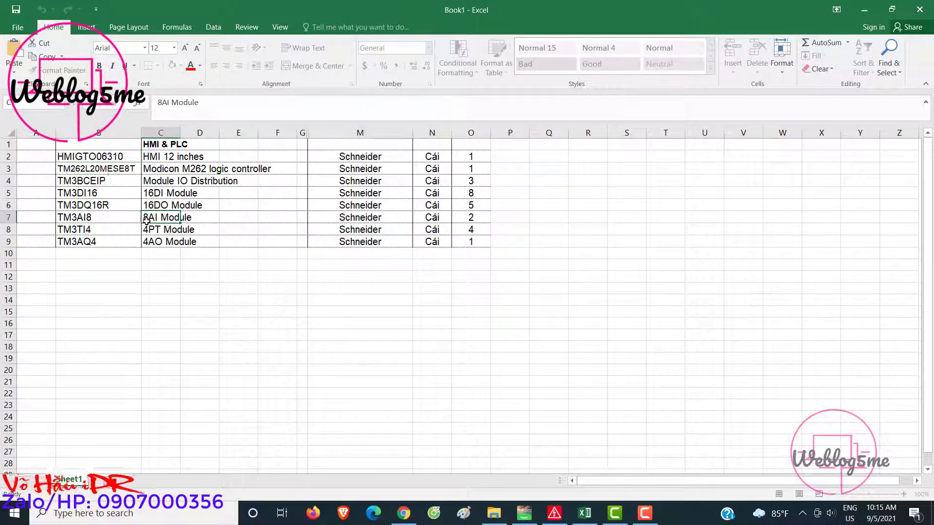
pyautogui.click(127, 168)
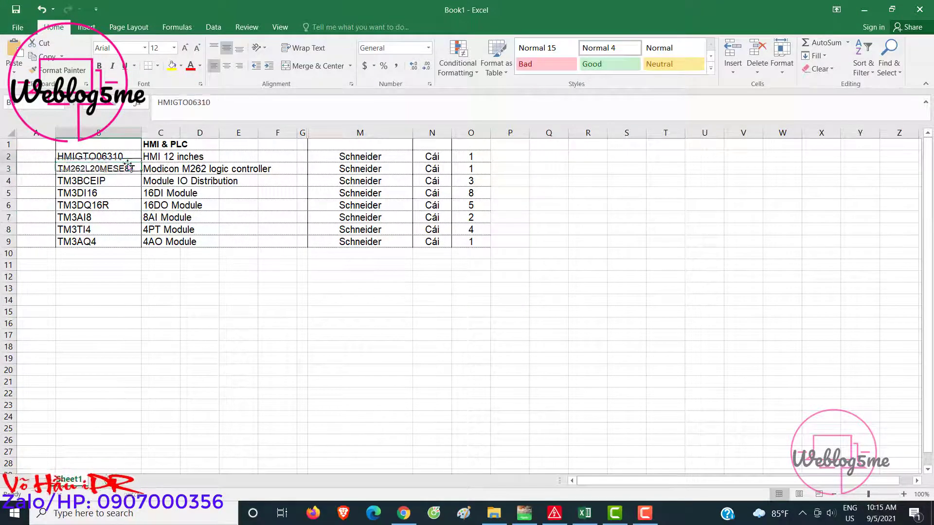
pyautogui.doubleClick(130, 169)
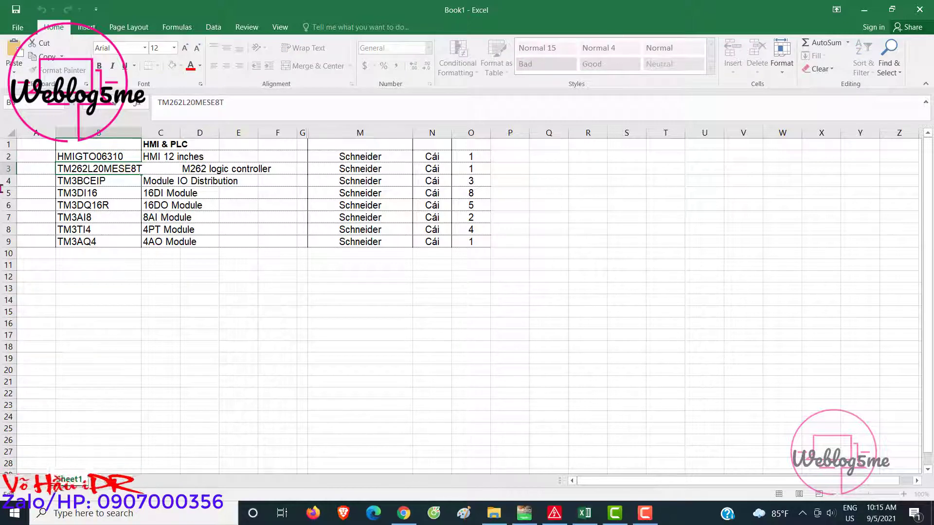
pyautogui.doubleClick(57, 168)
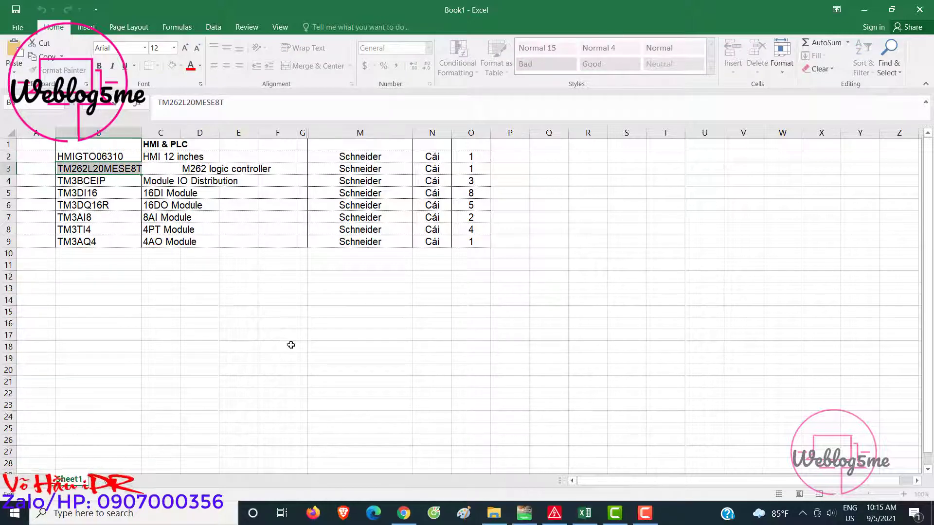
pyautogui.click(360, 358)
# Switch to Machine Expert Logic Builder and start a new project
pyautogui.click(525, 513)
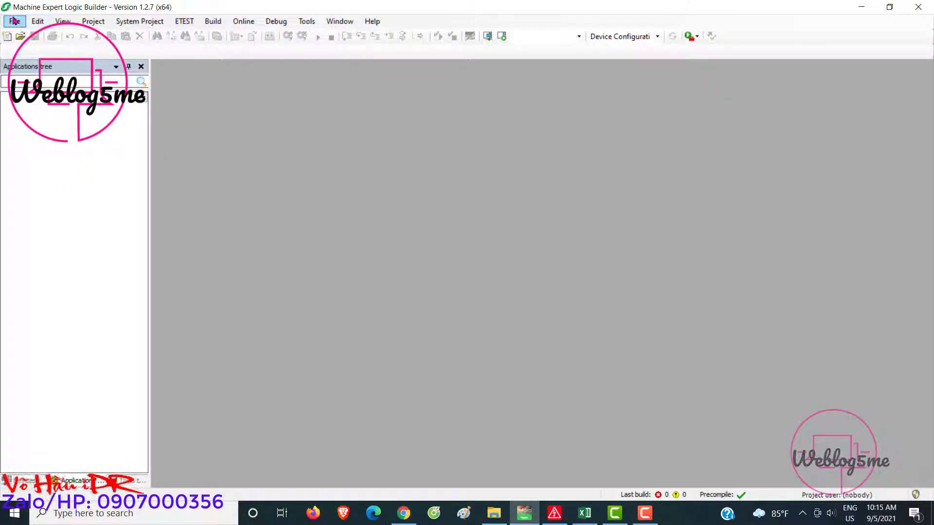
pyautogui.click(15, 21)
pyautogui.click(71, 62)
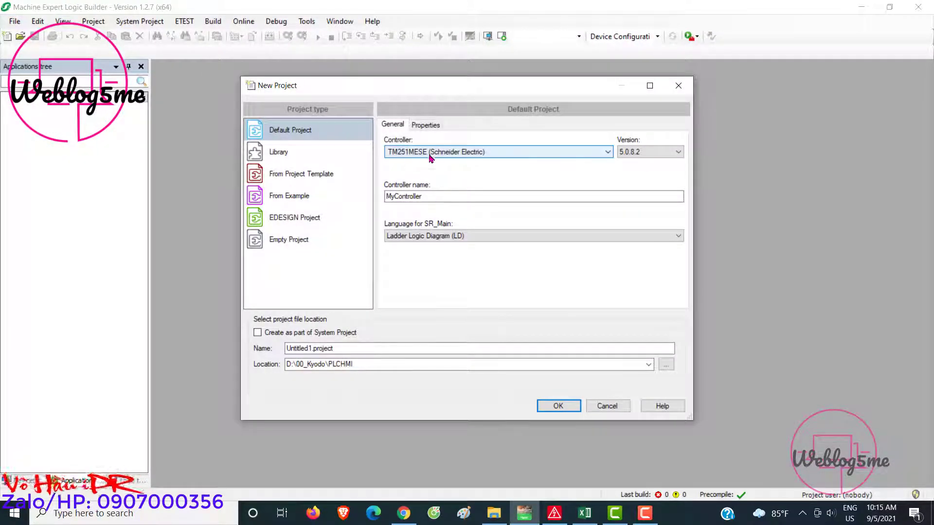
# Set the new project's controller to TM262L20MESE8T (Schneider Electric), checking the model against the Excel parts list
pyautogui.click(429, 156)
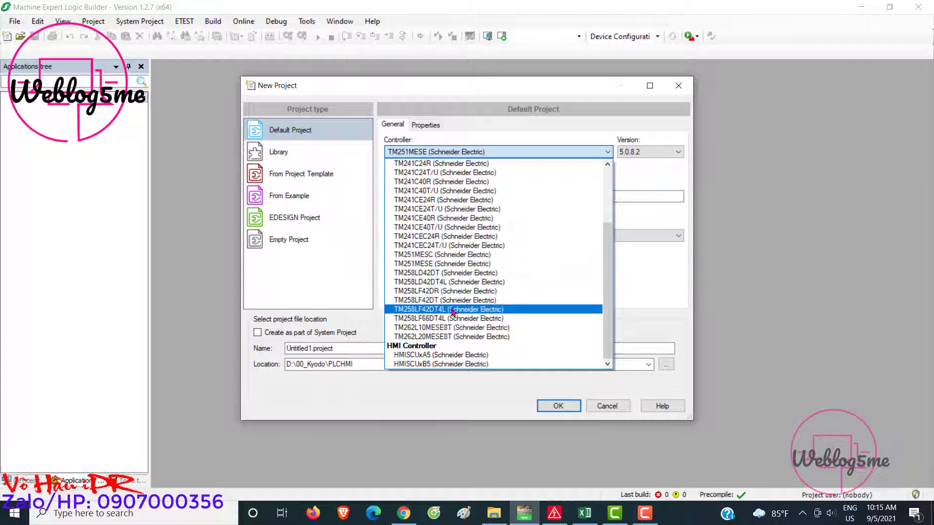
pyautogui.click(440, 331)
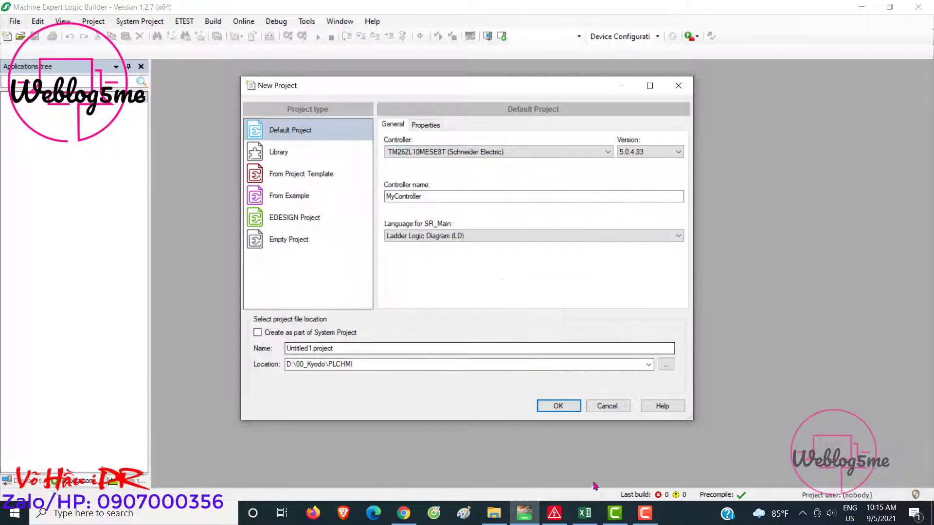
pyautogui.click(581, 516)
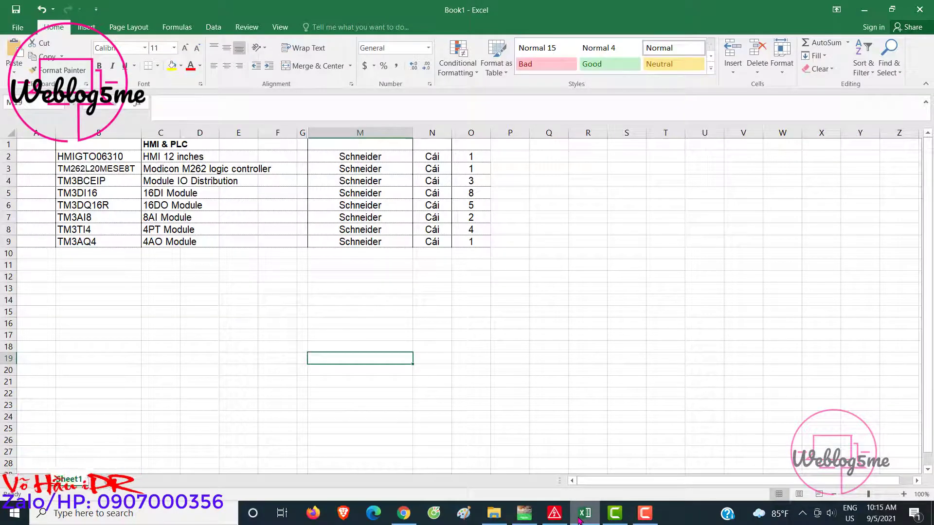
pyautogui.click(581, 517)
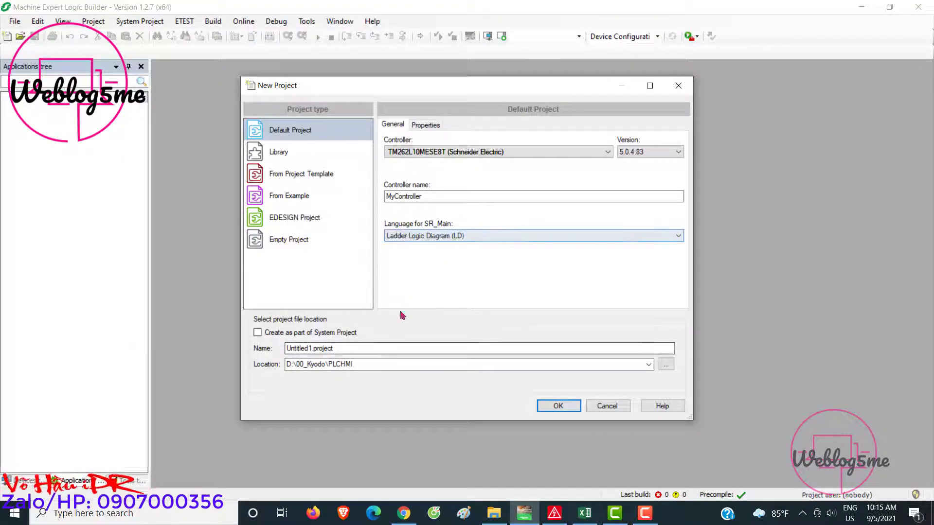
pyautogui.click(428, 151)
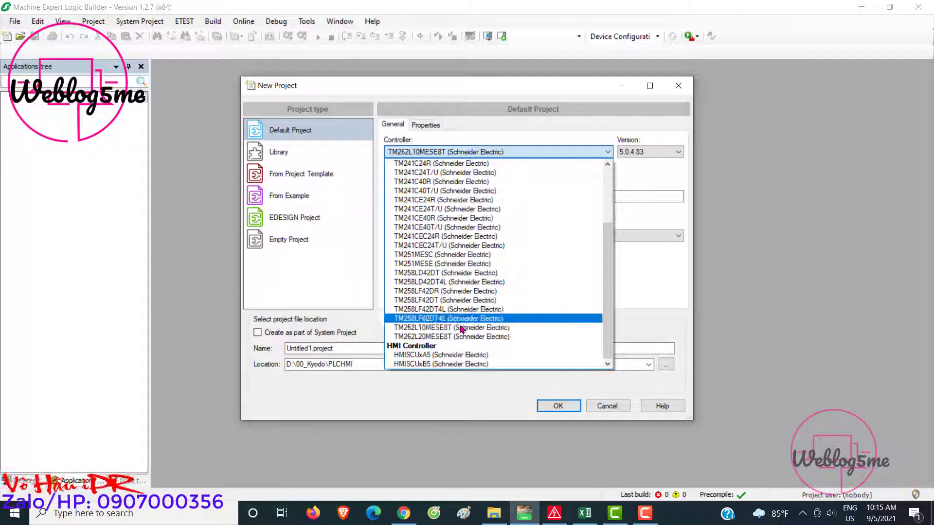
pyautogui.click(462, 337)
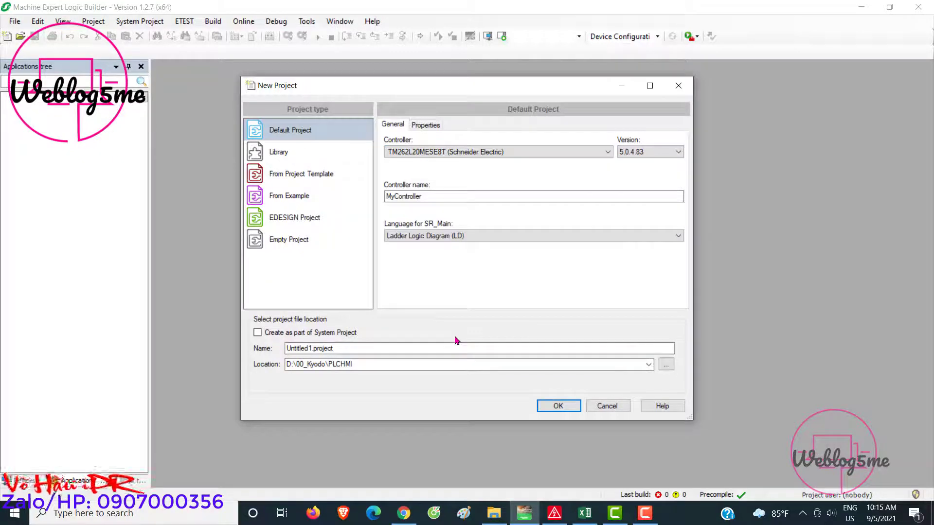
# Name the controller PLC
pyautogui.click(438, 196)
pyautogui.doubleClick(437, 196)
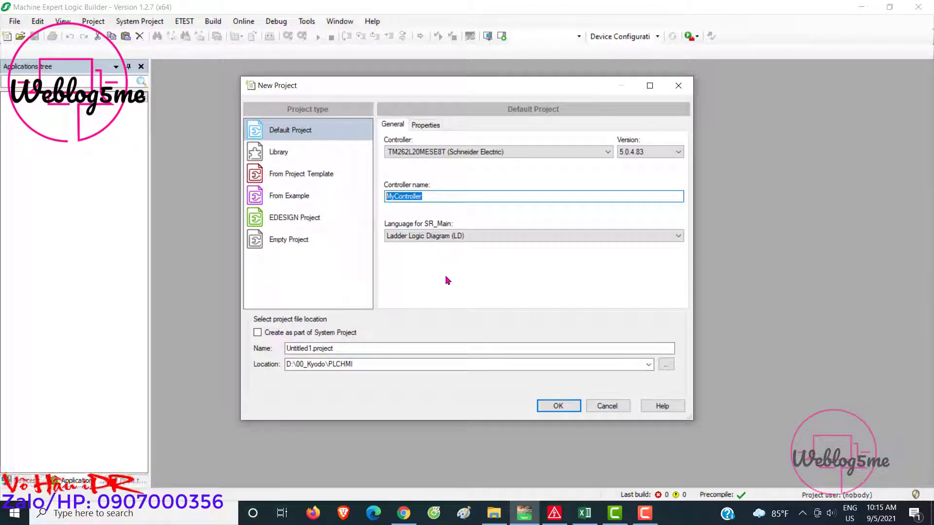
pyautogui.write('pl')
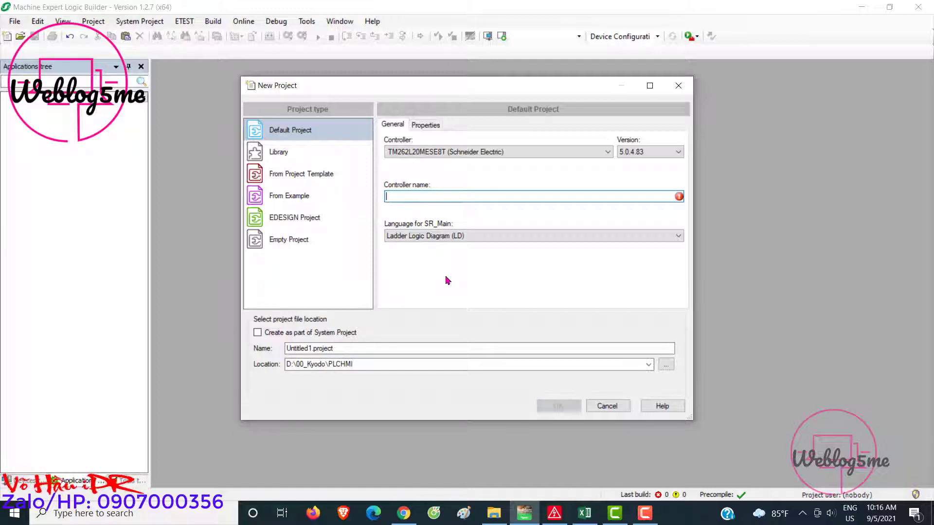
pyautogui.write('c')
pyautogui.press('BackSpace')
pyautogui.press('BackSpace')
pyautogui.write('PLC')
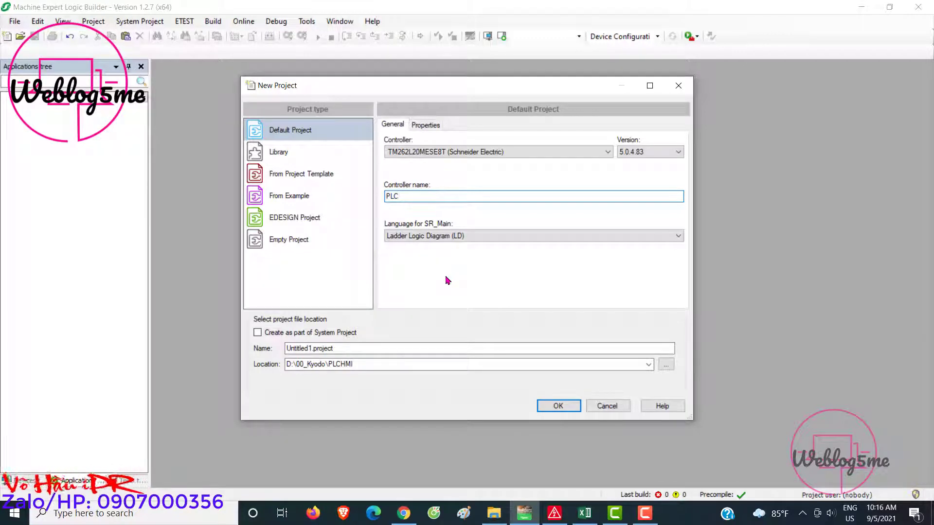
# Name the project file HPHD05Program.project
pyautogui.click(303, 349)
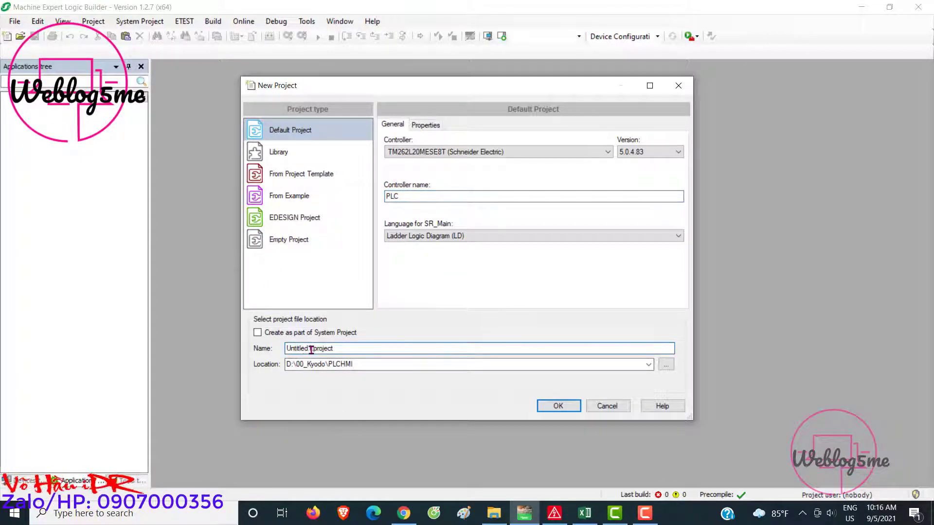
pyautogui.doubleClick(311, 349)
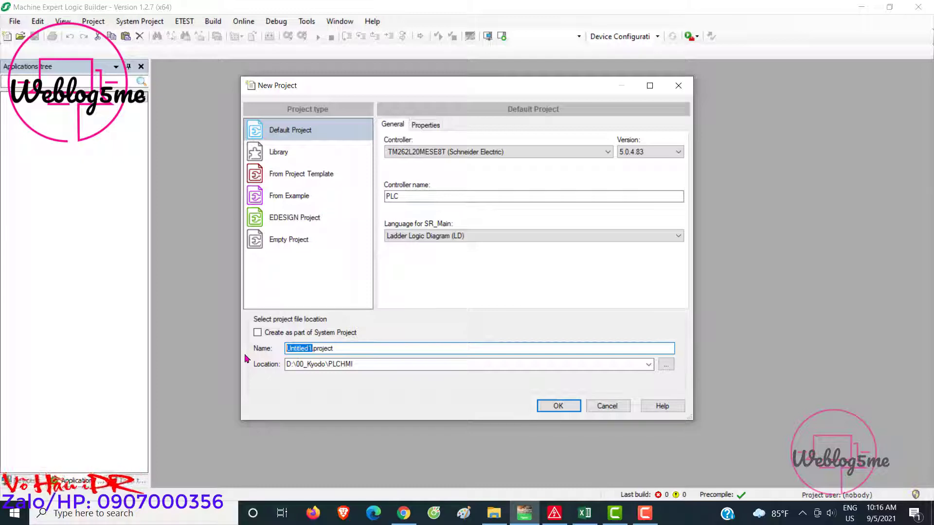
pyautogui.write('HP')
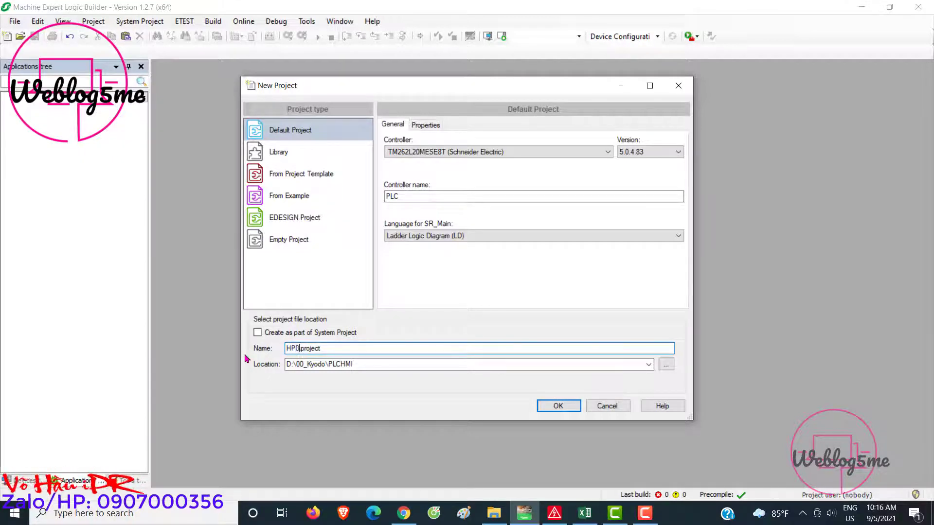
pyautogui.write('HD05Prog')
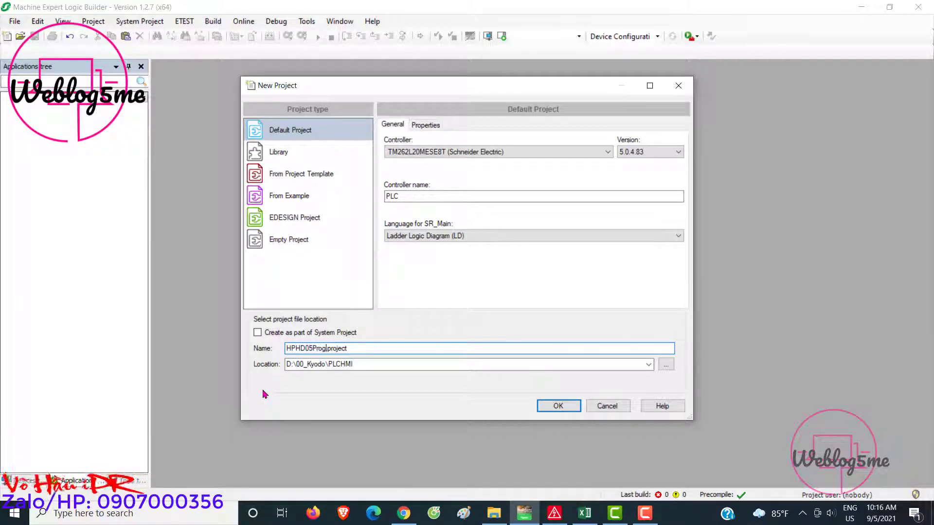
pyautogui.write('ram')
# Create a PLC_Schneider folder inside 00.Weblog5me_Refrigeration on drive D and choose it as the project location
pyautogui.click(666, 364)
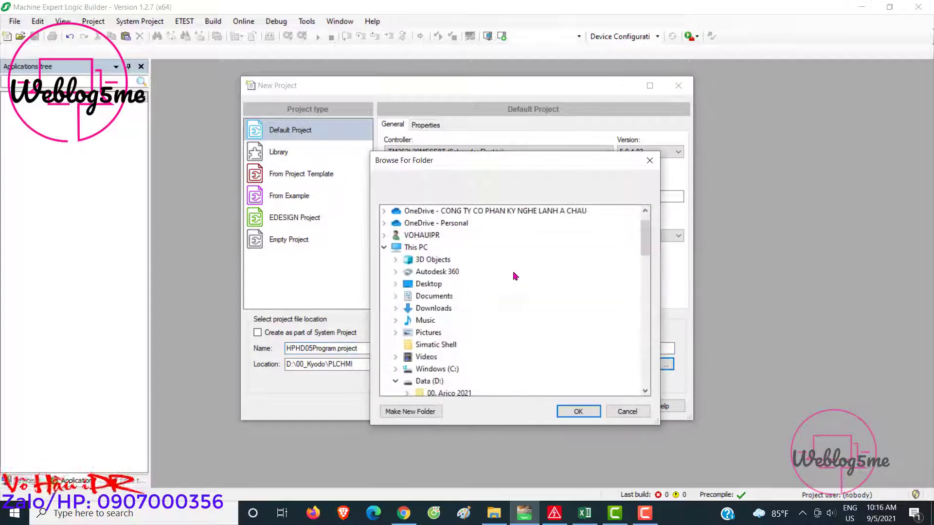
pyautogui.scroll(-2, 455, 339)
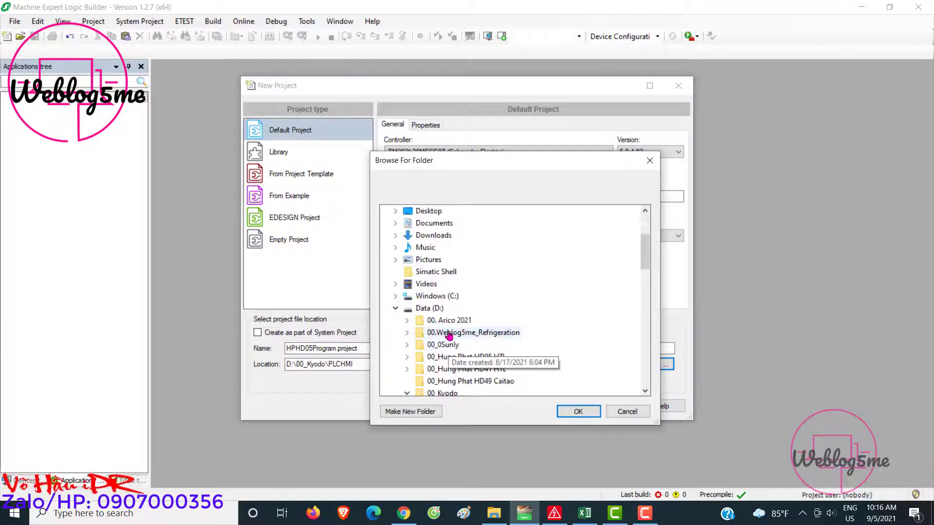
pyautogui.click(460, 330)
pyautogui.scroll(-4, 460, 326)
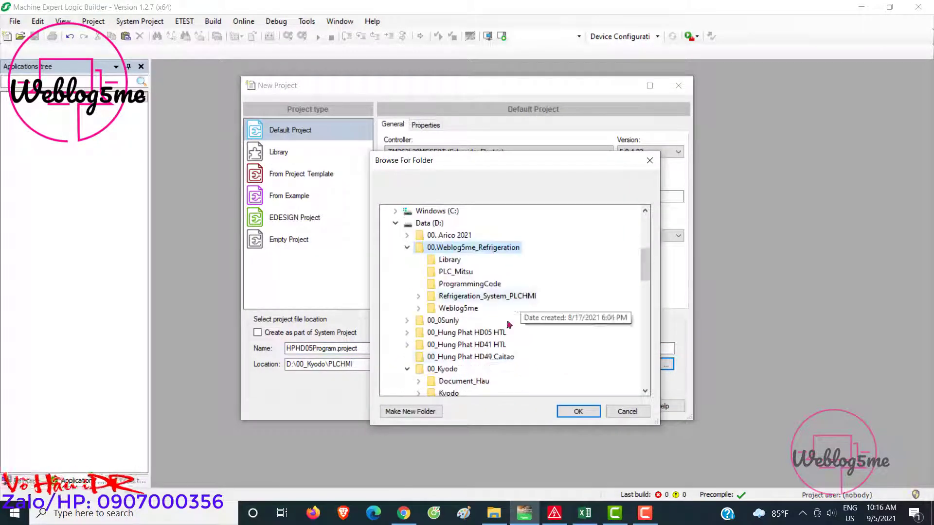
pyautogui.click(410, 413)
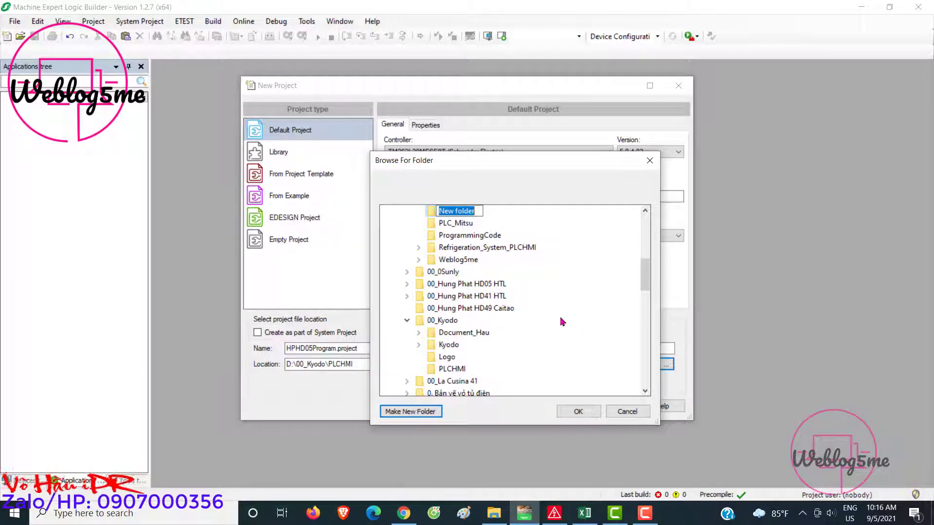
pyautogui.write('PLC_Sc')
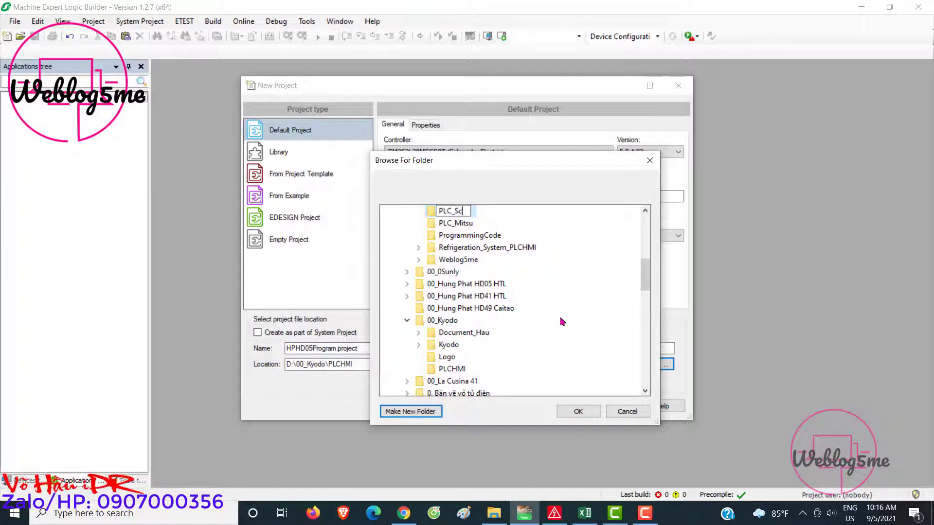
pyautogui.write('hneider')
pyautogui.press('Return')
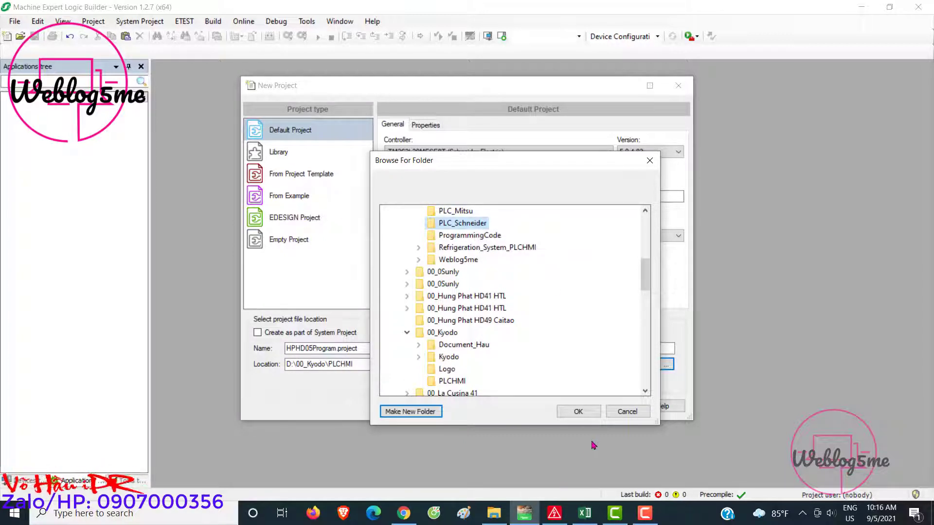
pyautogui.click(577, 412)
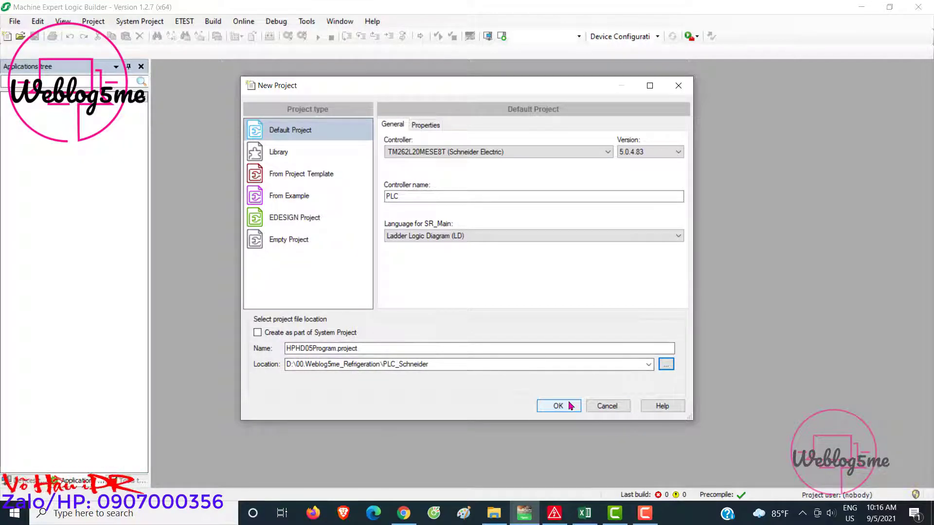
# Look through the Library, From Project Template, From Example, EDESIGN Project and Empty Project types
pyautogui.click(297, 154)
pyautogui.click(291, 180)
pyautogui.click(296, 200)
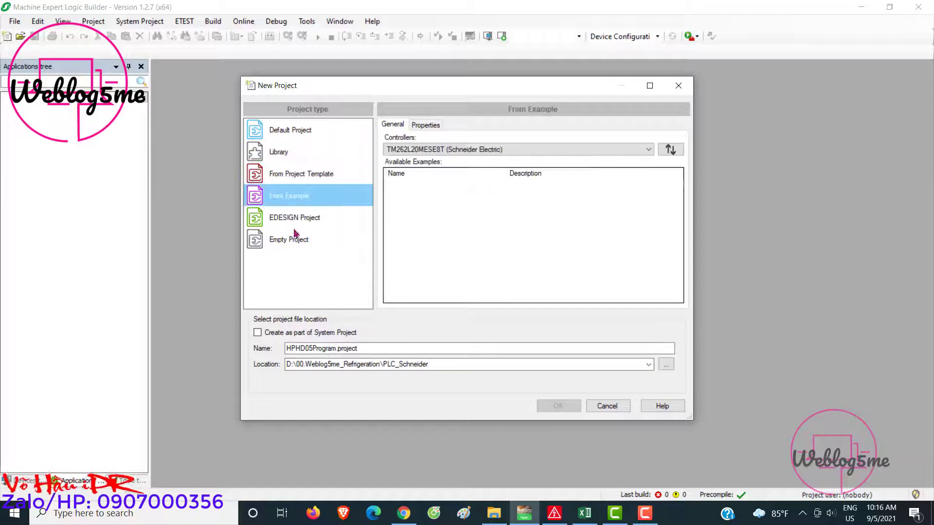
pyautogui.click(297, 221)
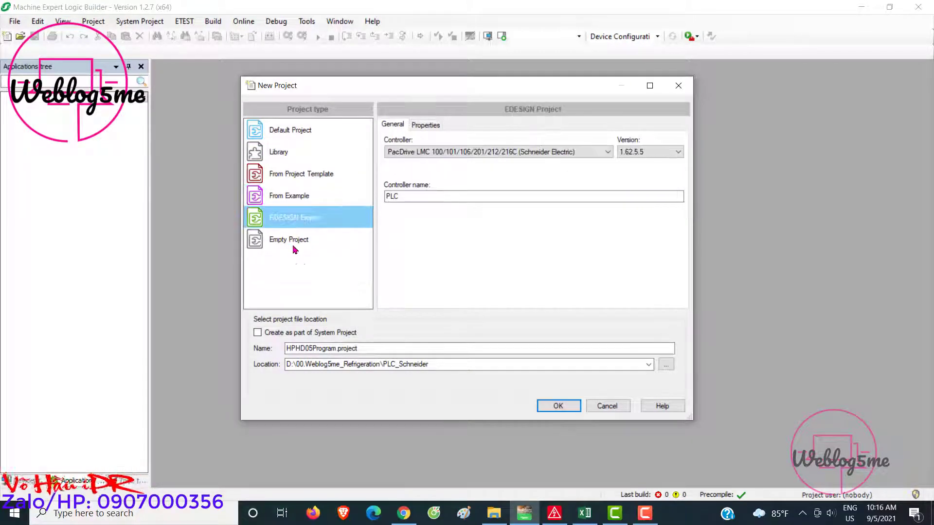
pyautogui.click(300, 233)
# Choose the Default Project type again and create the project
pyautogui.click(288, 138)
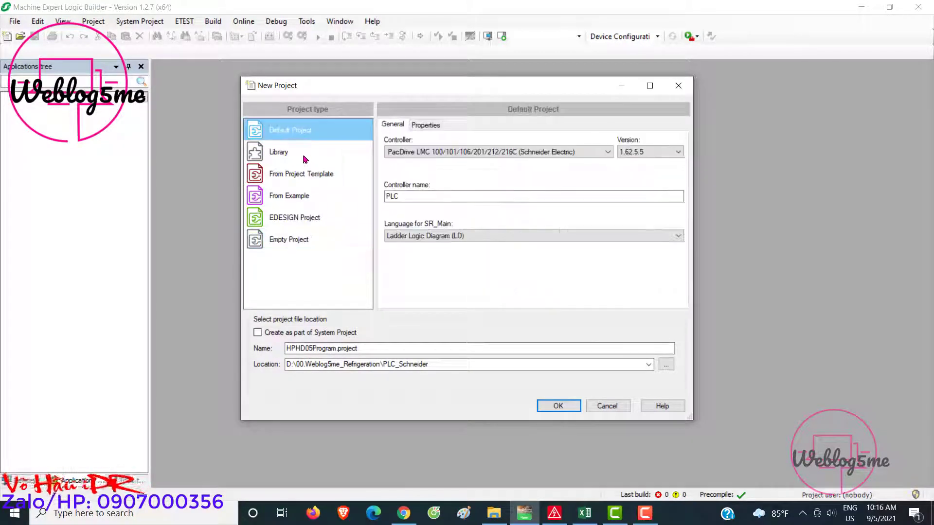
pyautogui.click(558, 406)
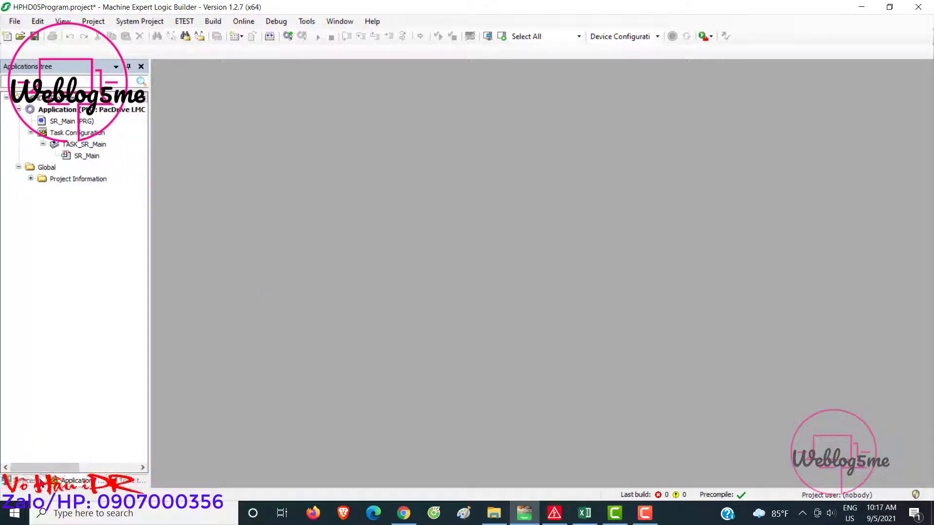
# Show the project's device tree and select the PLC controller to check its model
pyautogui.click(19, 481)
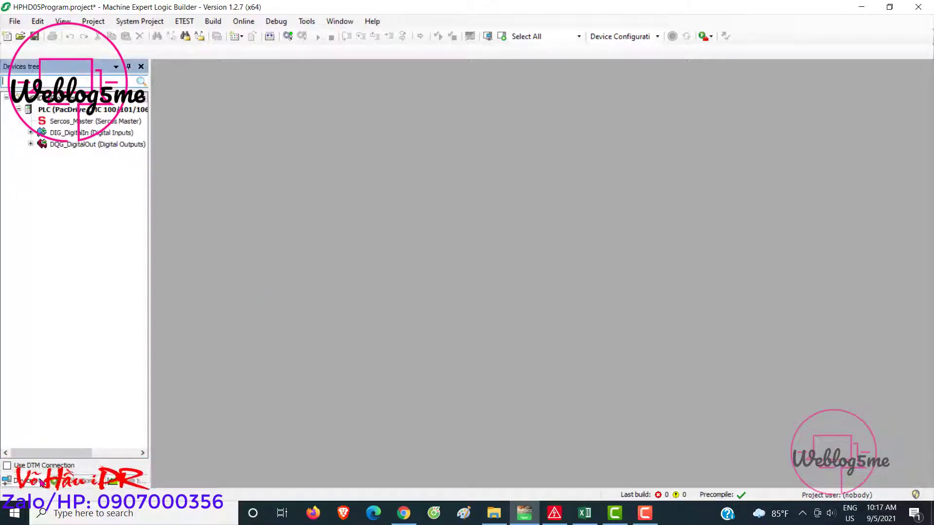
pyautogui.click(50, 112)
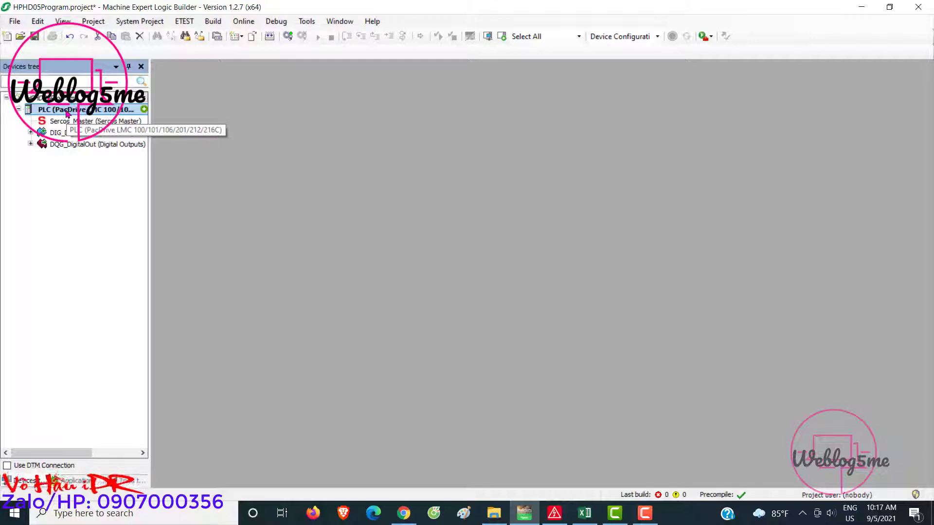
# Look through the applications tree, return to the devices tree and open the PLC controller's parameters
pyautogui.click(75, 480)
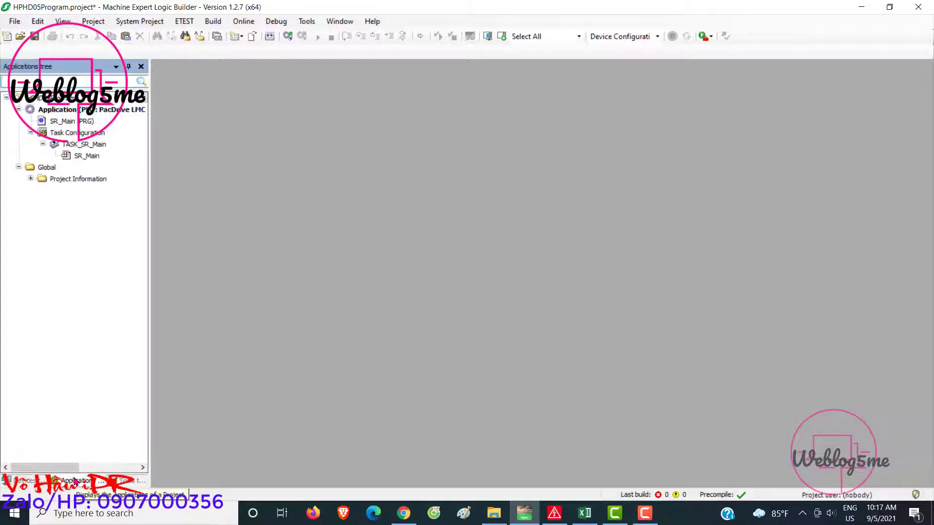
pyautogui.click(34, 481)
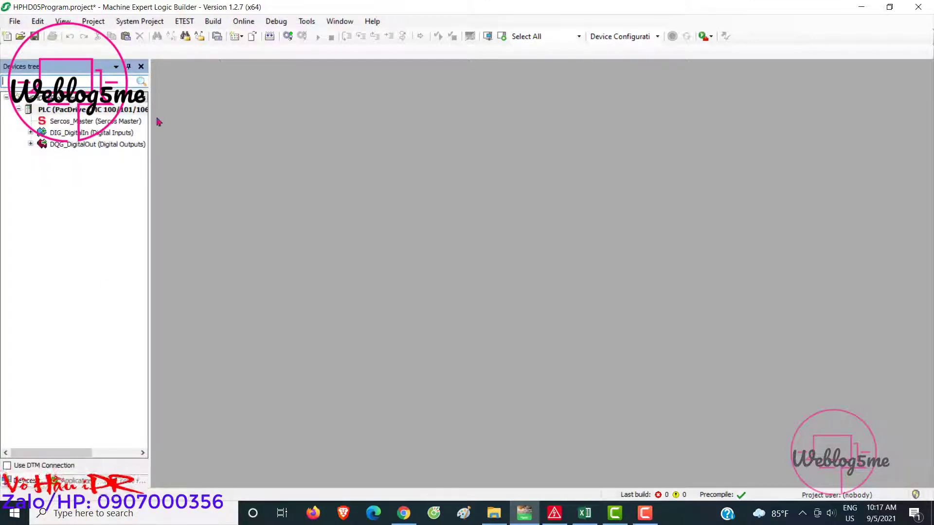
pyautogui.doubleClick(43, 111)
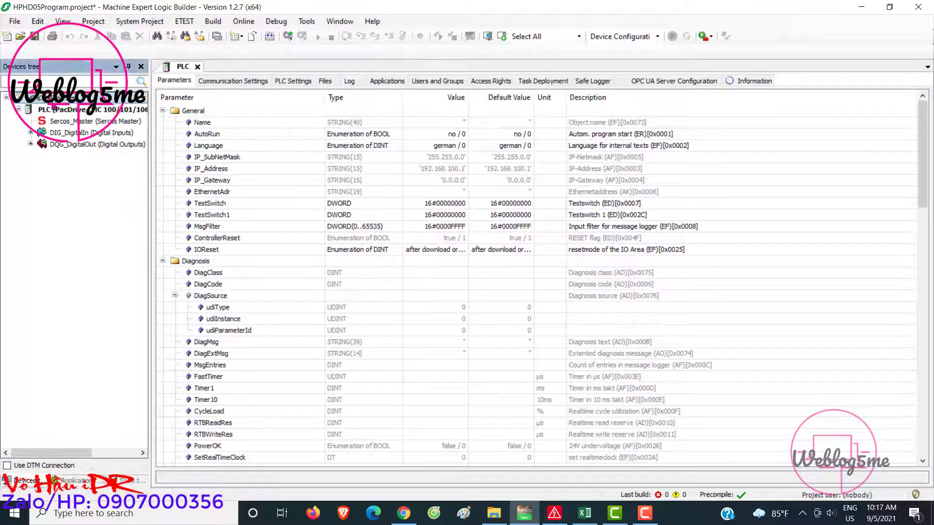
pyautogui.click(60, 124)
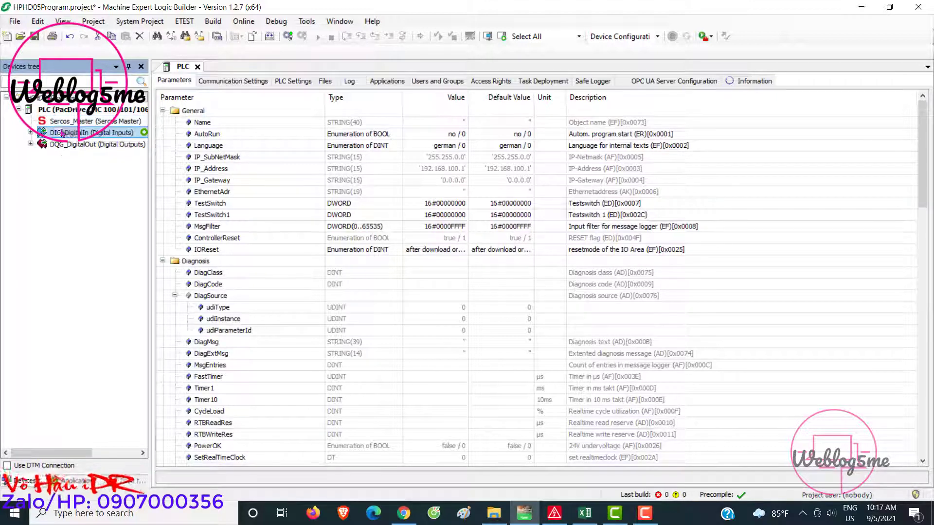
pyautogui.click(55, 112)
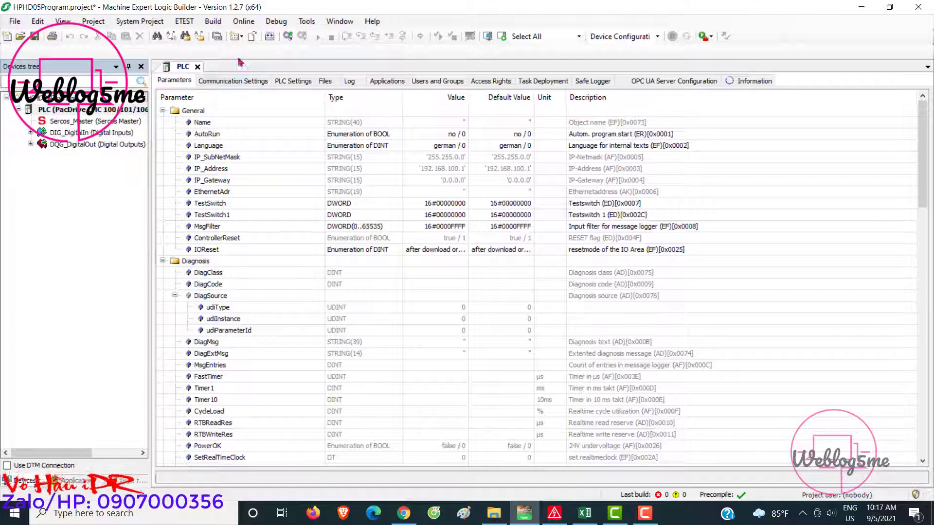
pyautogui.click(209, 21)
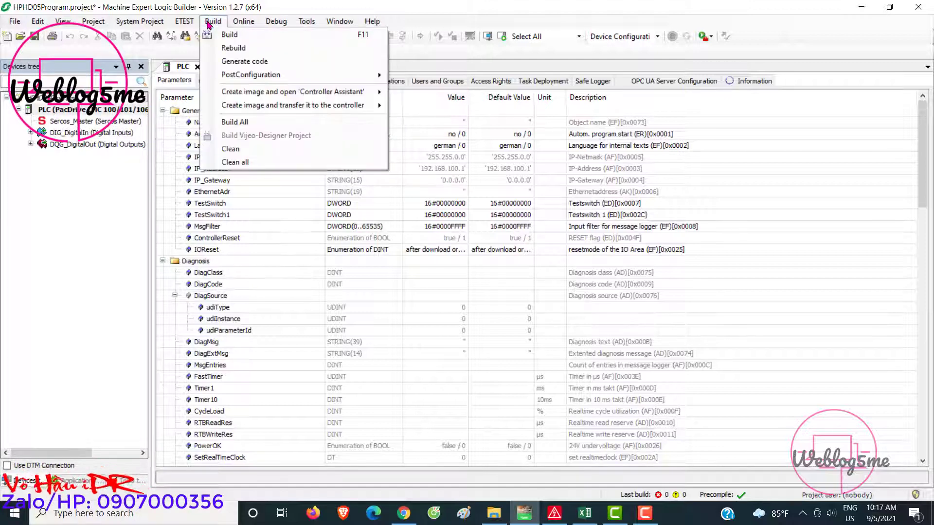
pyautogui.click(644, 512)
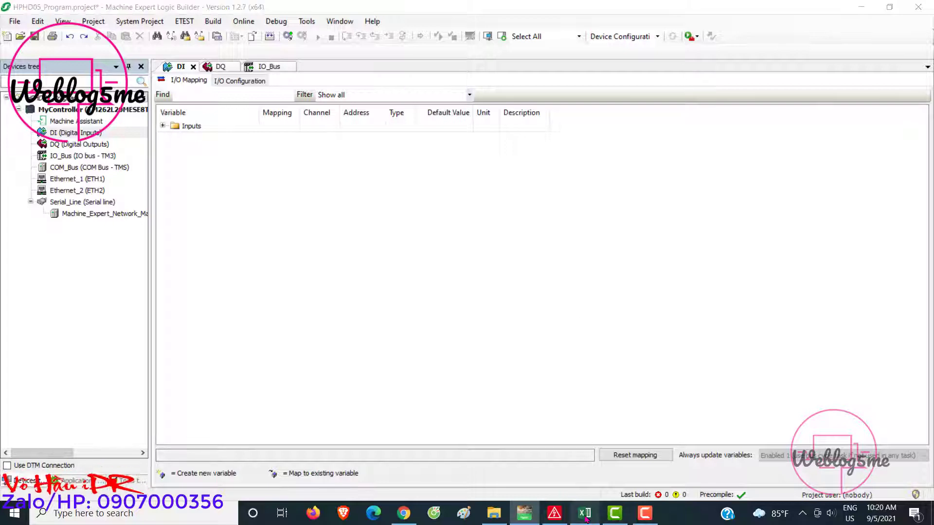
# Switch to the Excel parts list and review the TM262L20MESE8T controller, the TM3 modules and the I/O module quantities
pyautogui.click(585, 513)
pyautogui.click(76, 170)
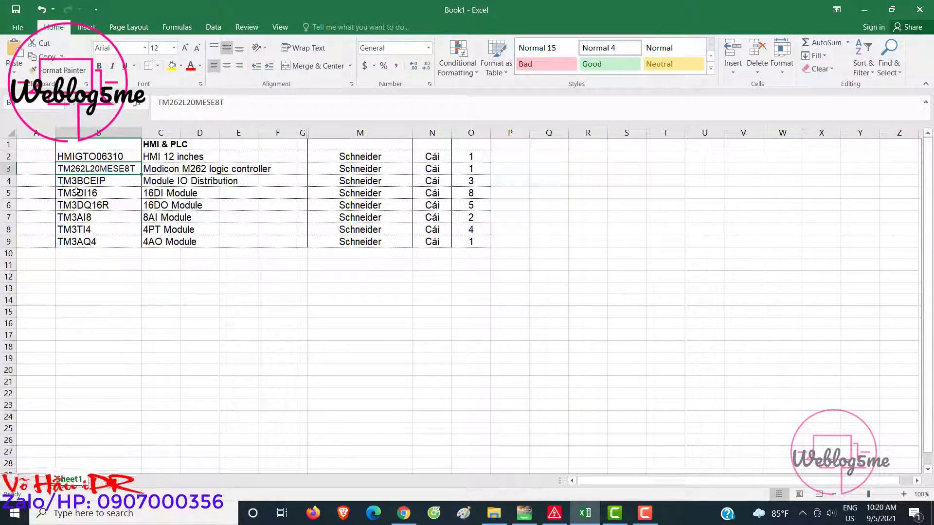
pyautogui.click(76, 191)
pyautogui.click(79, 180)
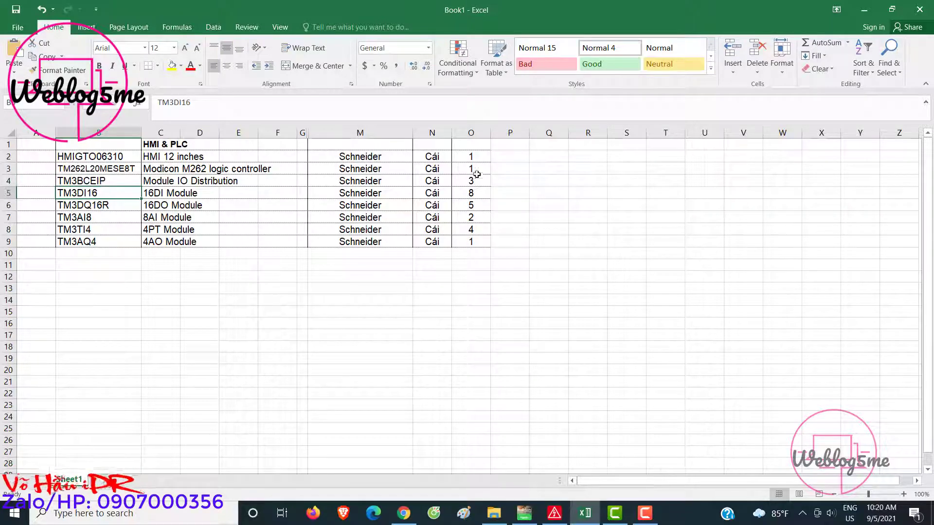
pyautogui.moveTo(468, 193); pyautogui.dragTo(468, 241)
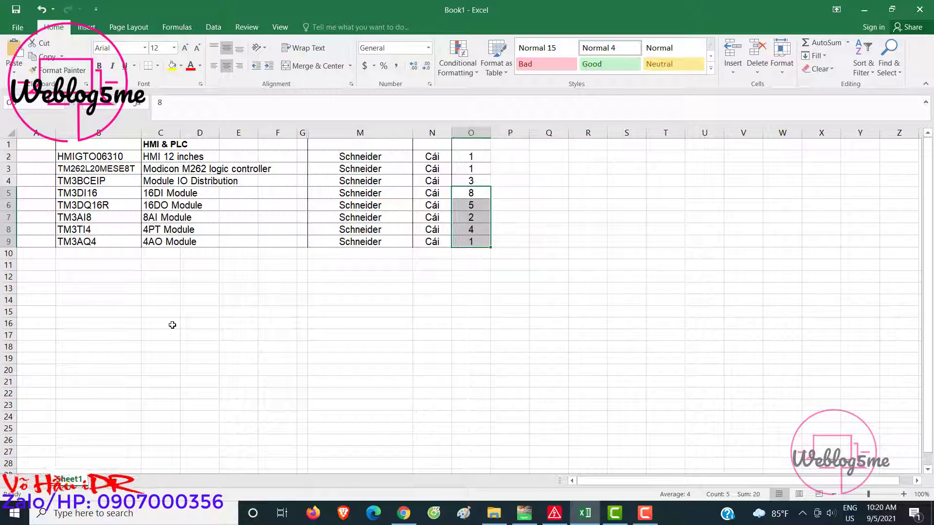
# Check the part number of the Module IO Distribution entry, TM3BCEIP, in the parts list
pyautogui.click(101, 174)
pyautogui.click(103, 180)
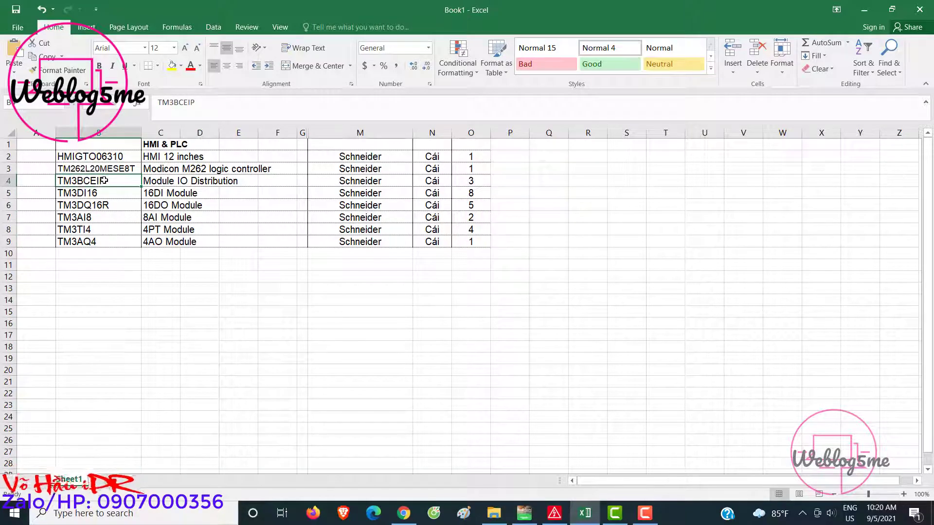
pyautogui.doubleClick(104, 180)
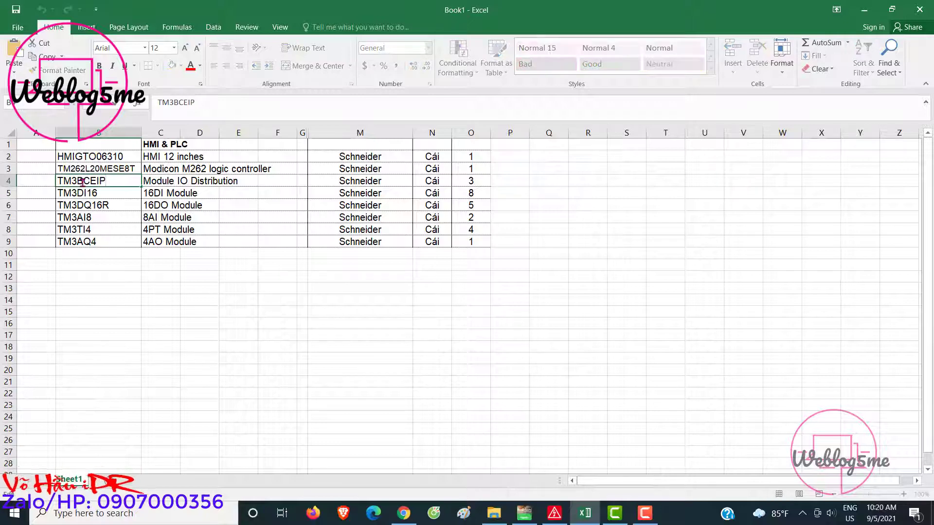
pyautogui.click(111, 192)
pyautogui.click(112, 181)
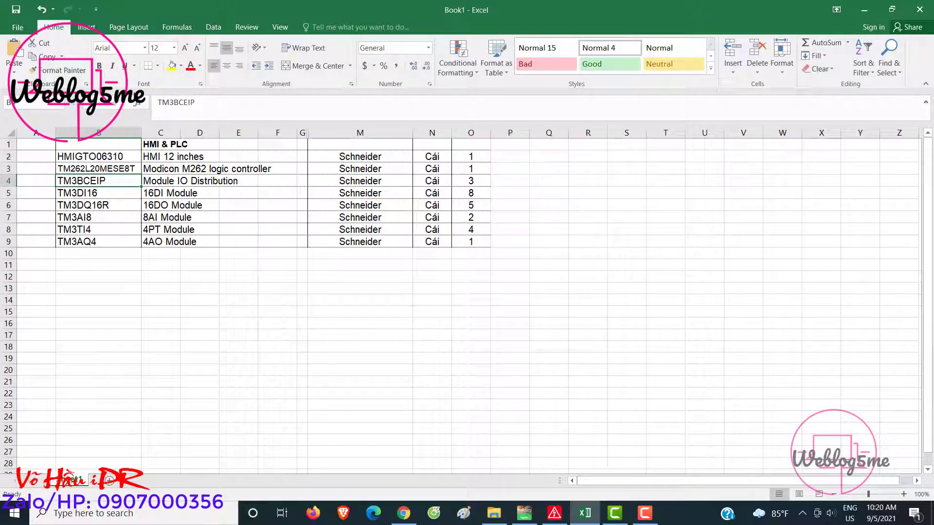
pyautogui.click(171, 66)
pyautogui.click(164, 237)
# Switch back to Machine Expert Logic Builder and look through the TM3 Expert I/O Modules offered for IO_Bus
pyautogui.hotkey('alt', 'Tab')
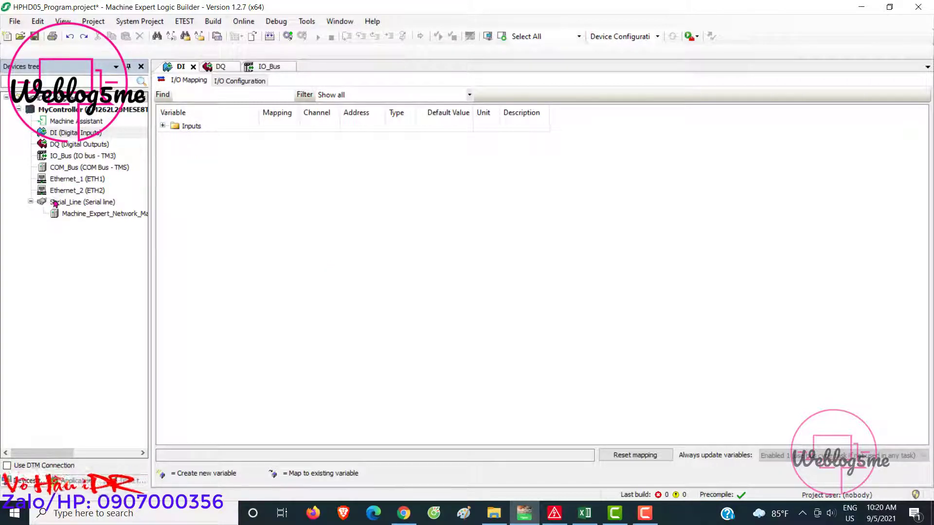
pyautogui.click(74, 168)
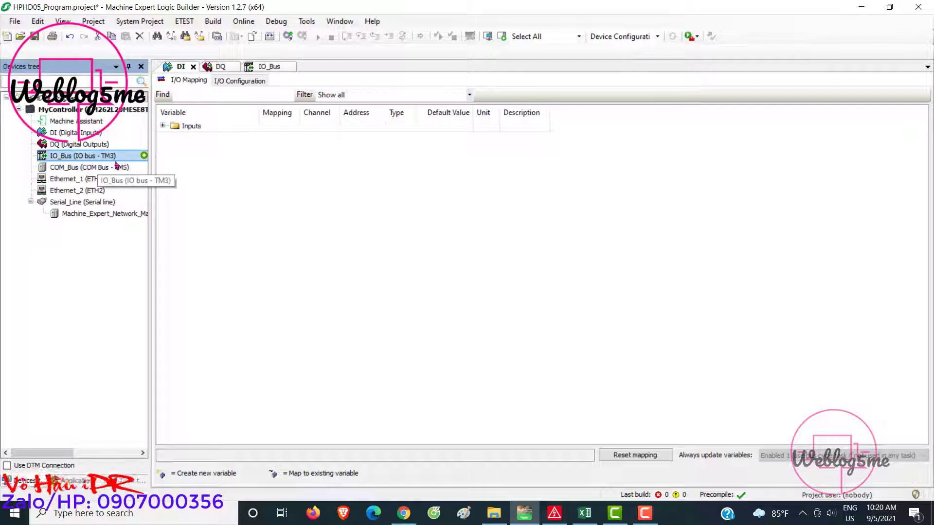
pyautogui.click(144, 155)
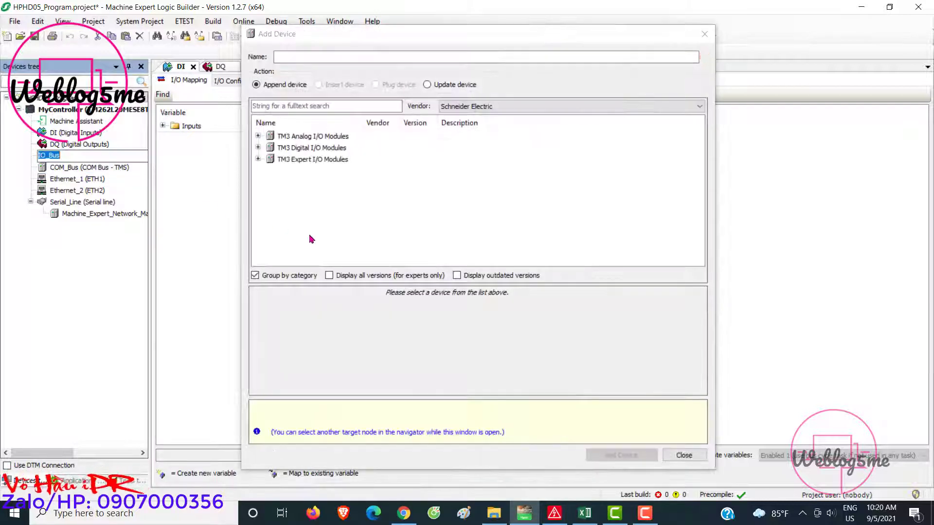
pyautogui.click(258, 159)
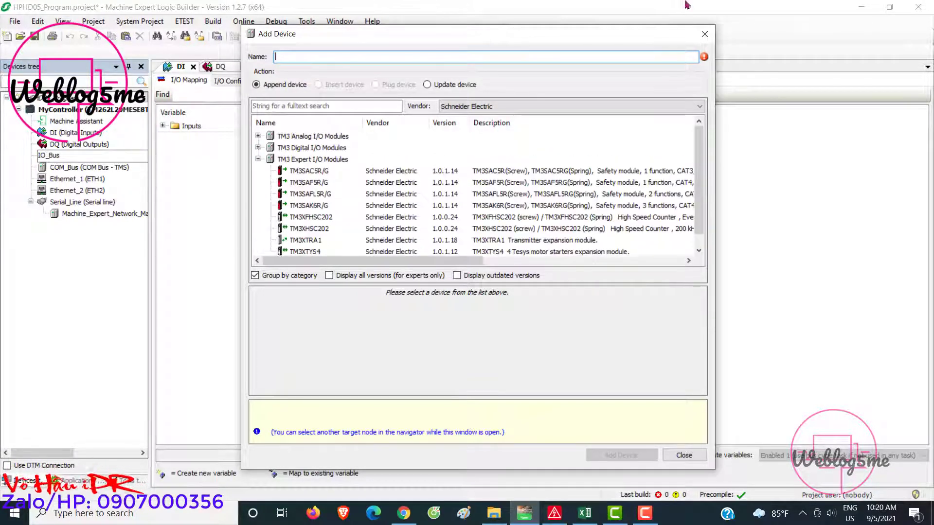
pyautogui.click(705, 33)
# Look through the Fieldbusses and Protocol Managers offered as devices for Ethernet_2
pyautogui.click(70, 179)
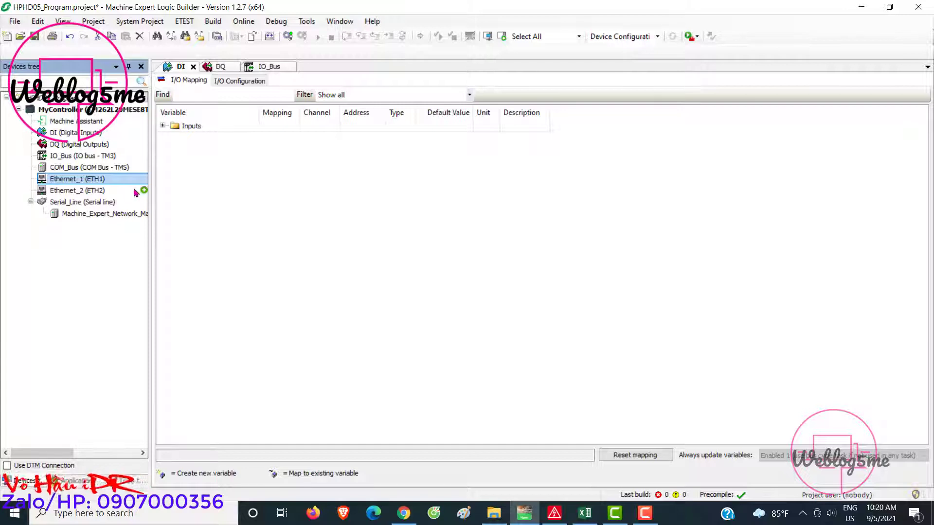
pyautogui.click(136, 193)
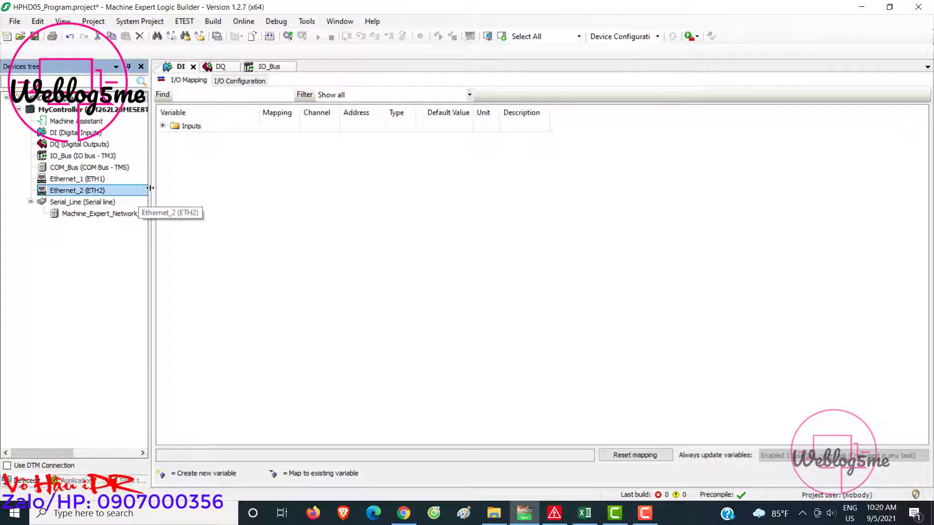
pyautogui.click(144, 190)
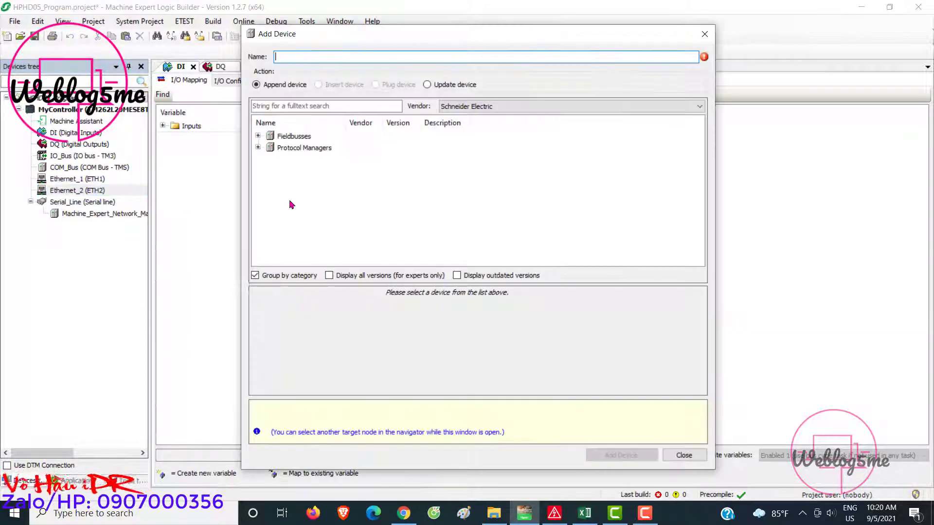
pyautogui.click(258, 135)
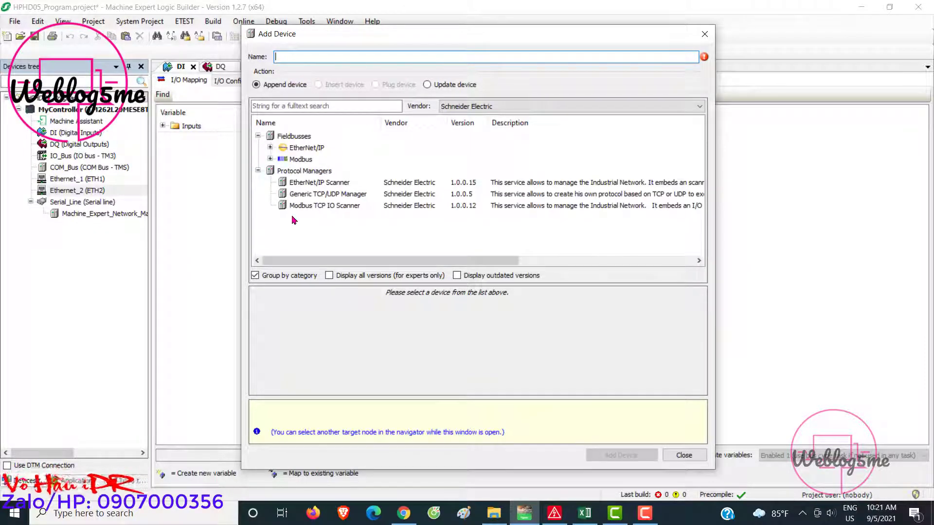
pyautogui.click(704, 33)
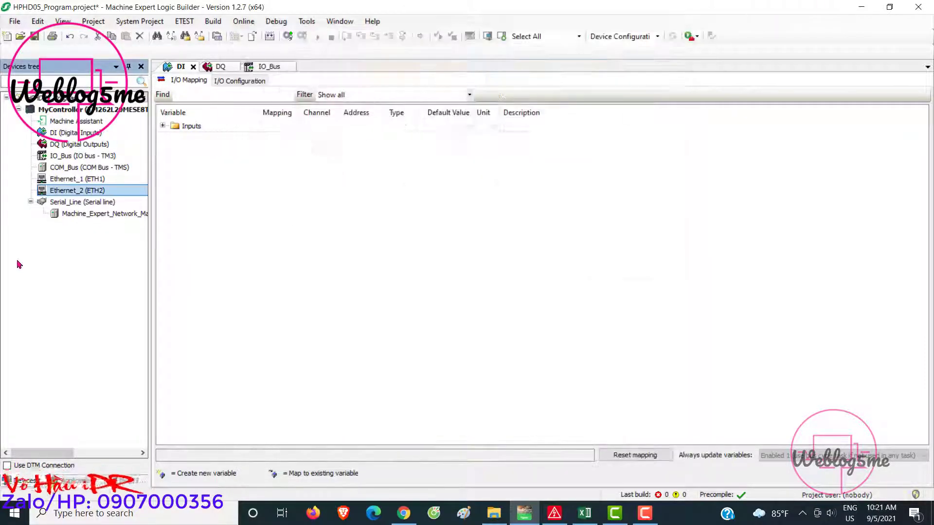
# Add the EtherNet/IP Scanner protocol manager under Ethernet_1 and close the device dialog
pyautogui.click(63, 180)
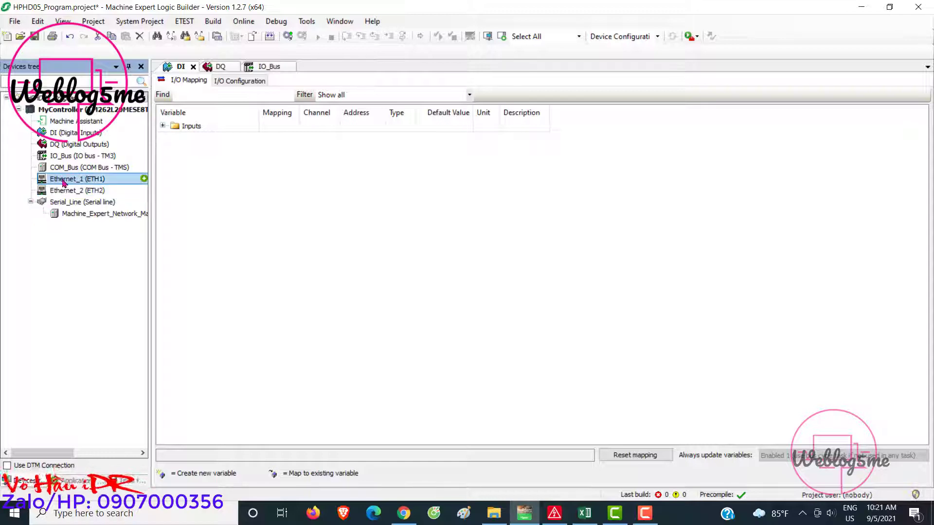
pyautogui.click(145, 179)
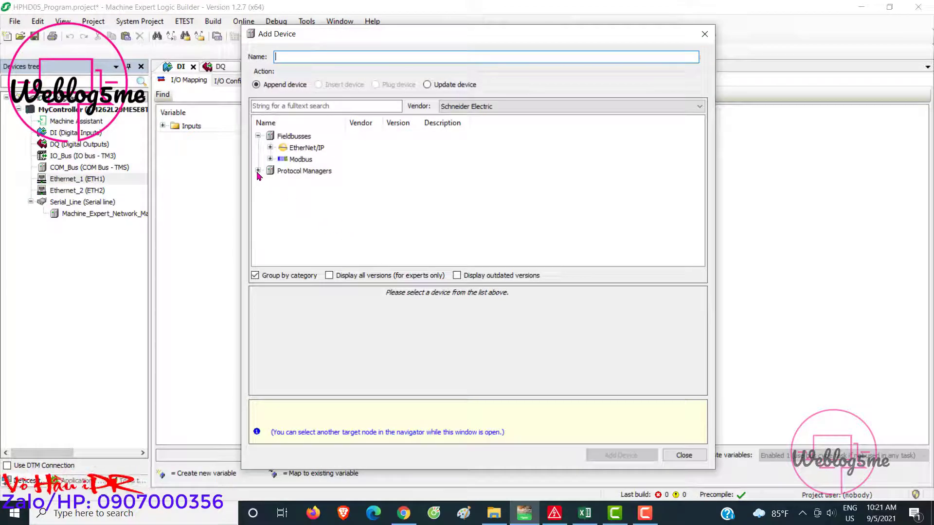
pyautogui.click(258, 170)
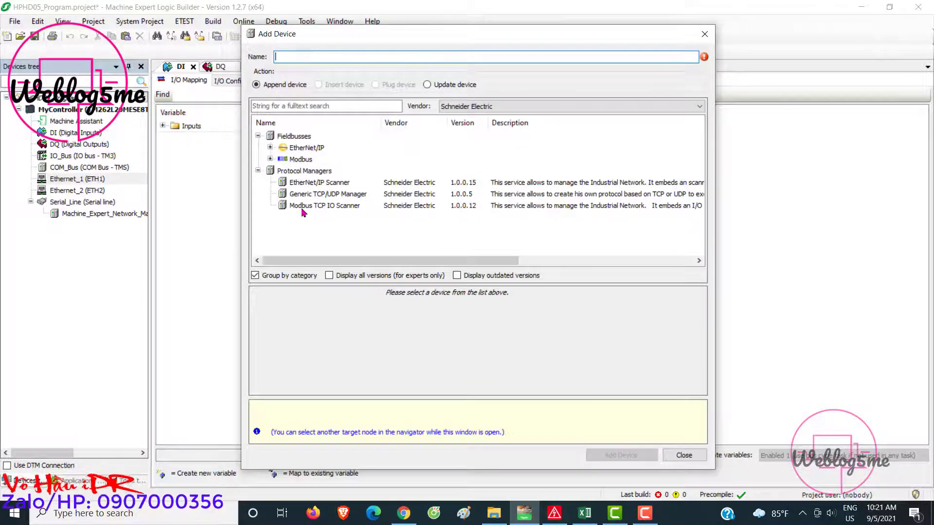
pyautogui.click(319, 183)
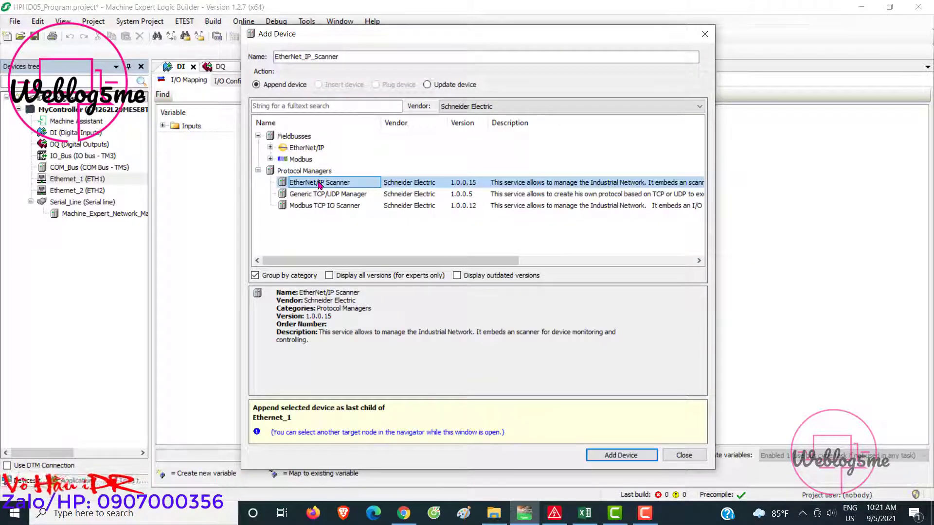
pyautogui.click(607, 451)
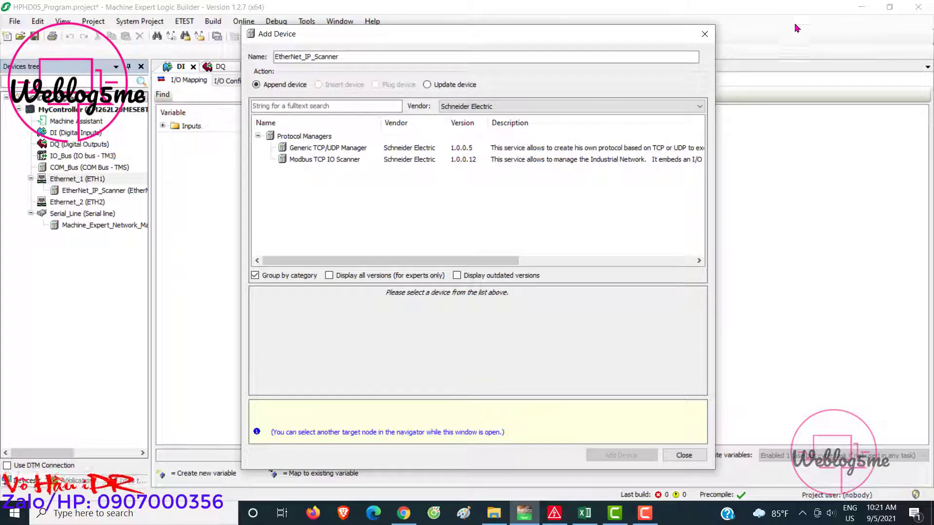
pyautogui.click(706, 37)
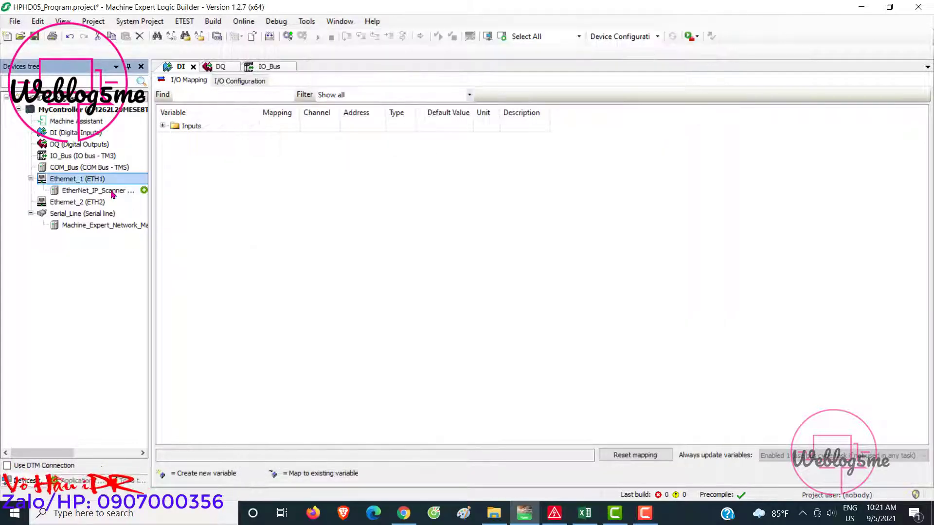
# Examine the EtherNet/IP local adapter and the protocol managers that can be added to Ethernet_2
pyautogui.click(125, 202)
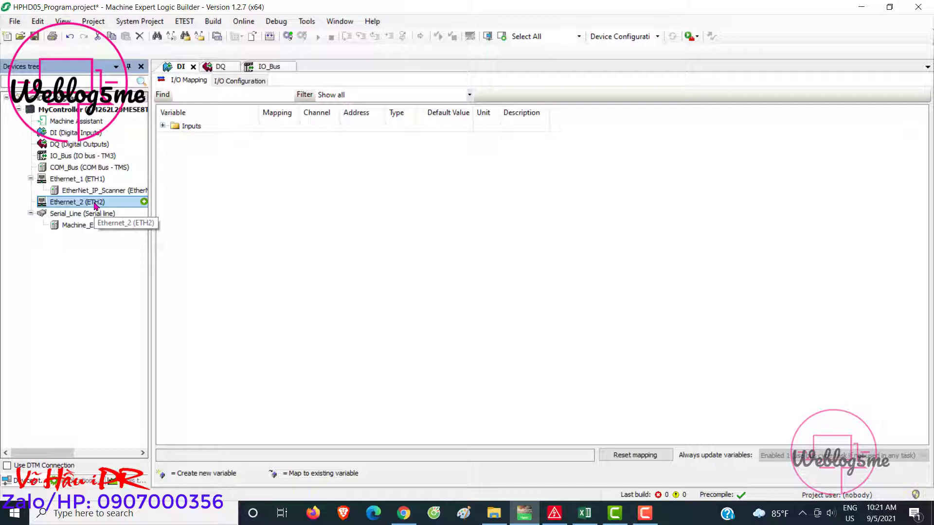
pyautogui.click(144, 191)
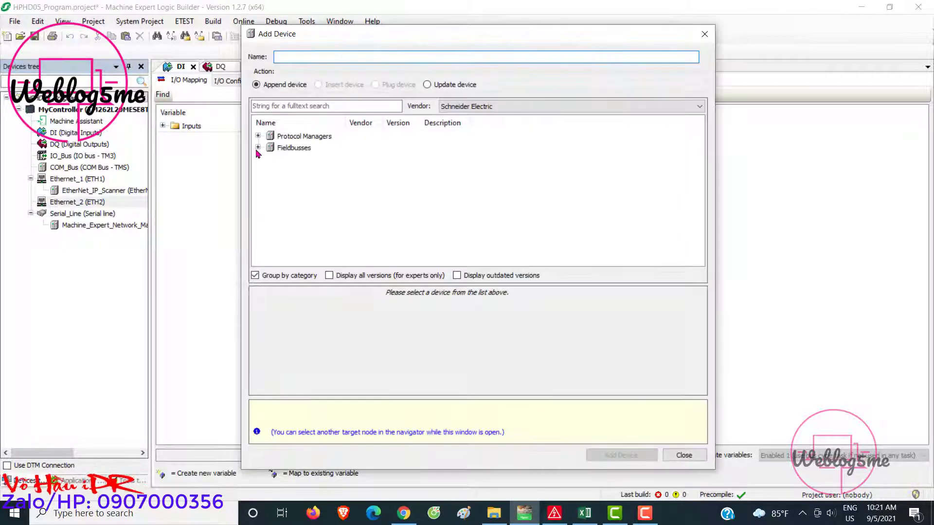
pyautogui.click(258, 148)
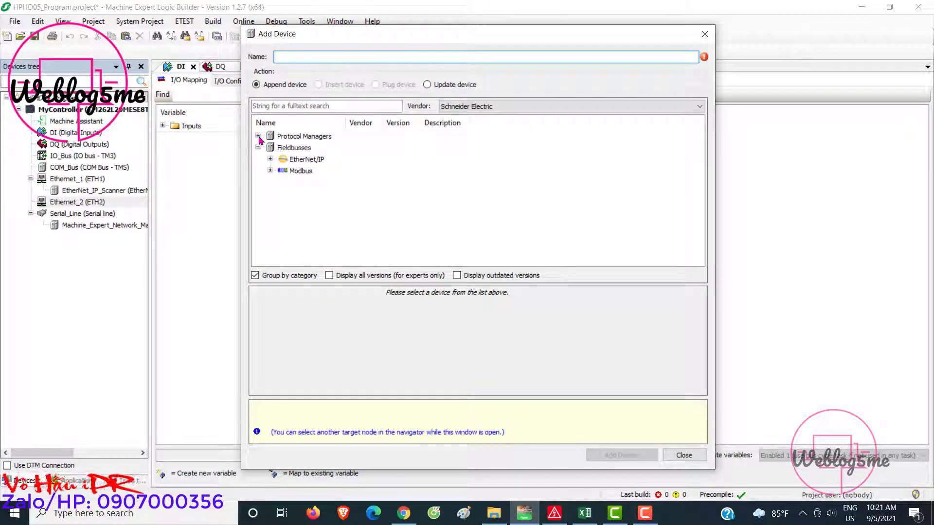
pyautogui.click(270, 159)
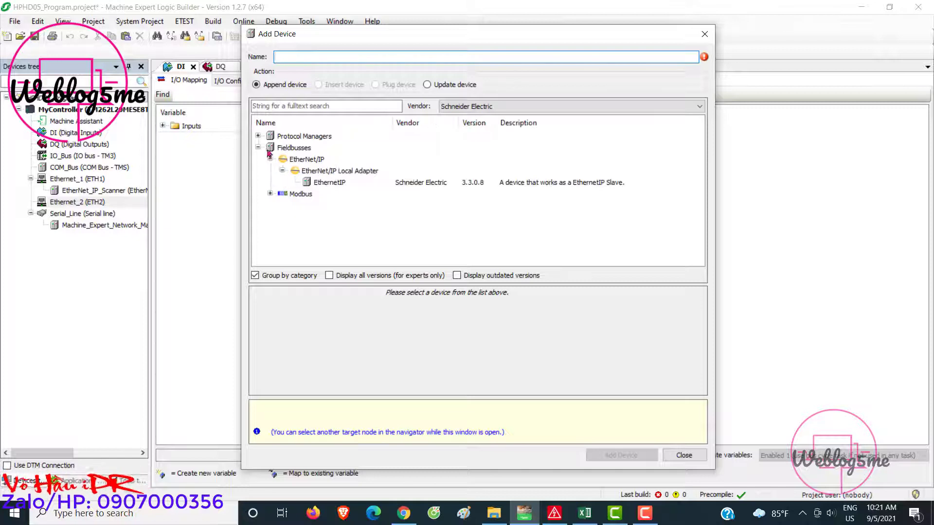
pyautogui.click(258, 136)
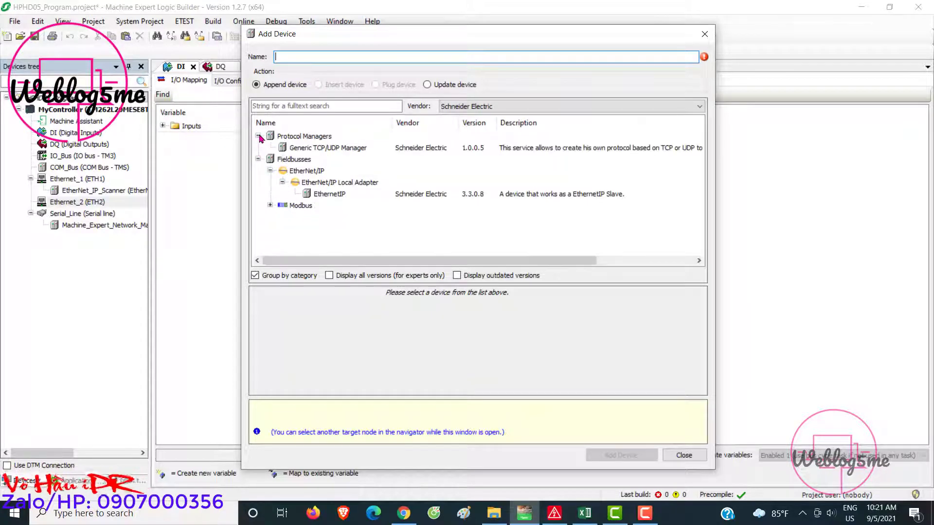
pyautogui.click(705, 34)
# Add a TM3BCEIP bus coupler from the EtherNet/IP targets under EtherNet_IP_Scanner
pyautogui.click(143, 190)
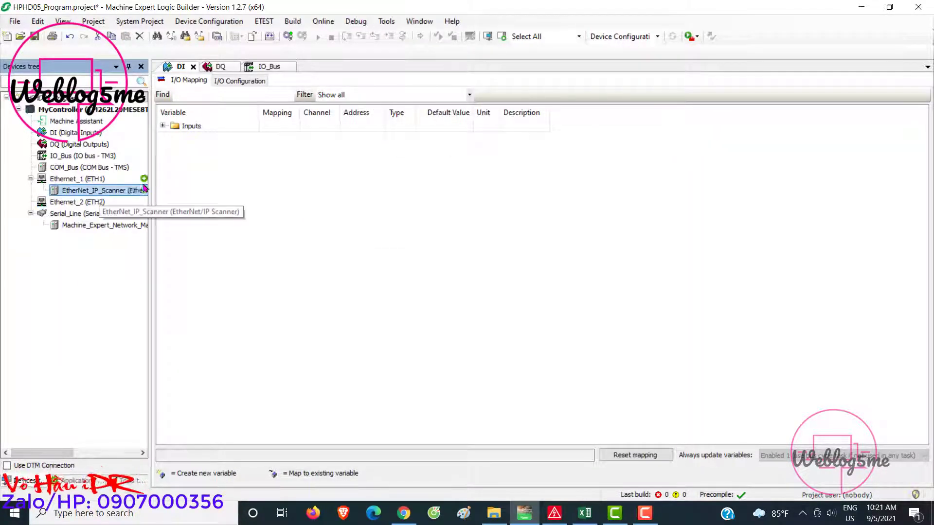
pyautogui.click(144, 189)
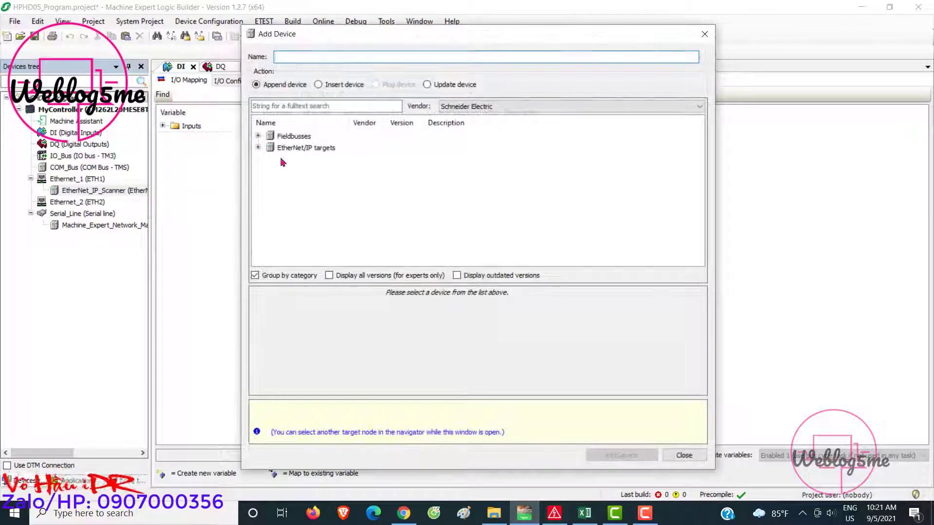
pyautogui.click(258, 136)
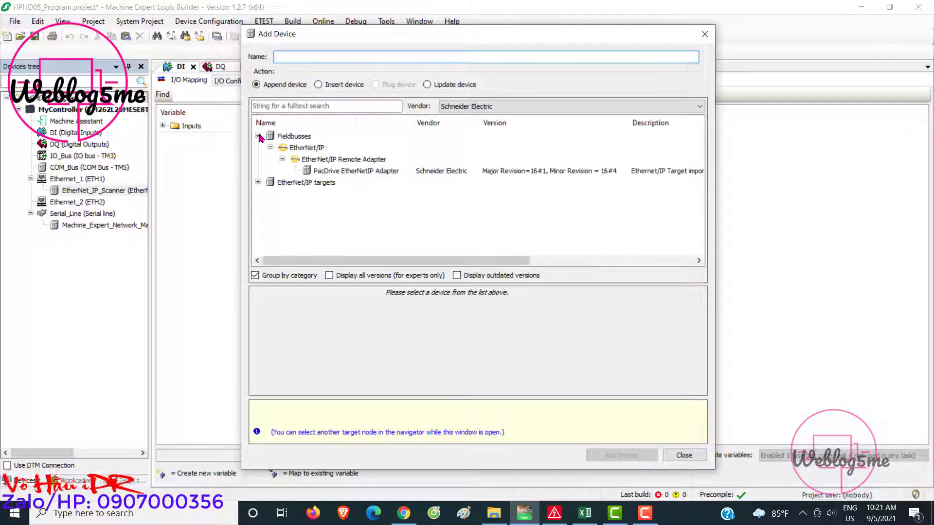
pyautogui.click(258, 182)
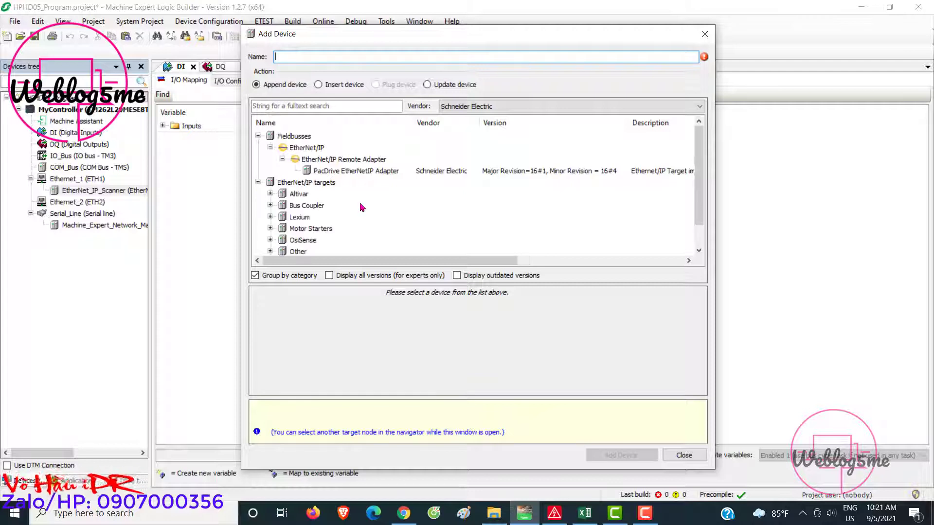
pyautogui.scroll(-1, 358, 214)
pyautogui.click(270, 182)
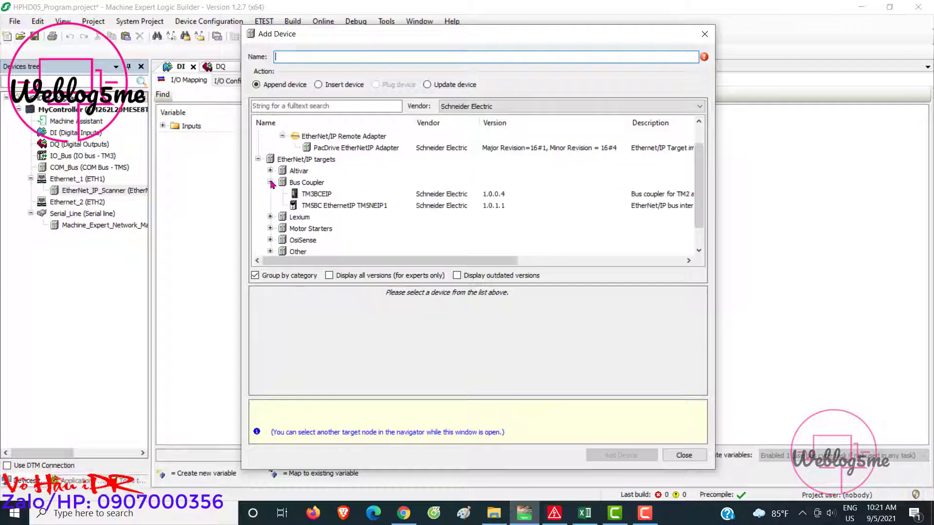
pyautogui.click(306, 194)
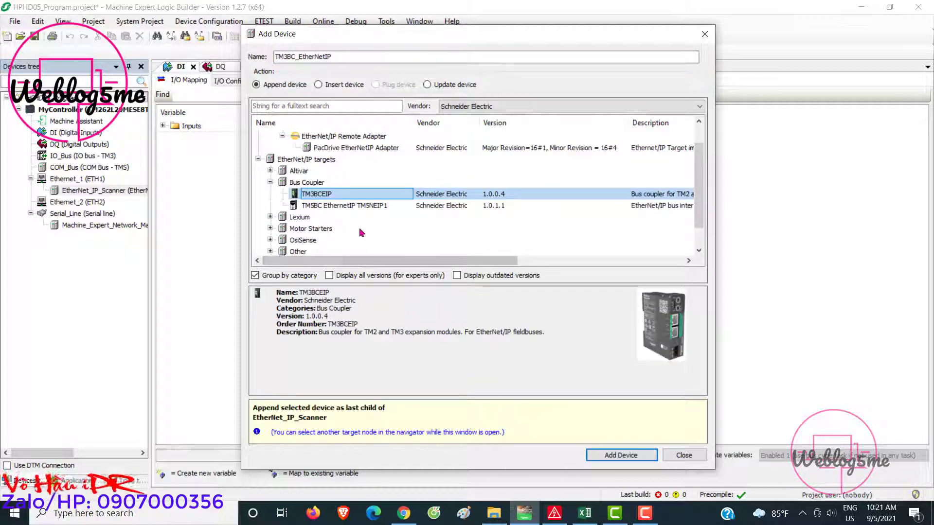
pyautogui.click(599, 456)
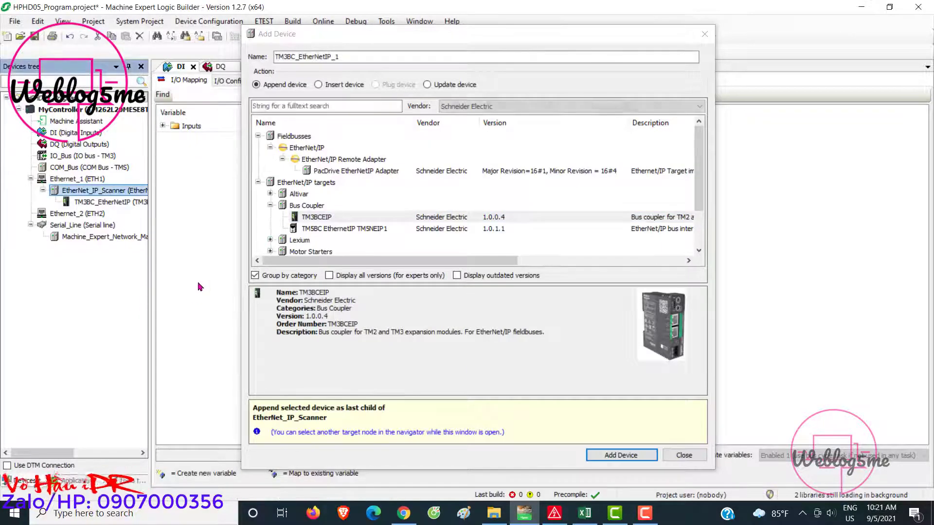
# Append two more TM3BCEIP bus couplers to EtherNet_IP_Scanner and close the device dialog
pyautogui.moveTo(139, 190)
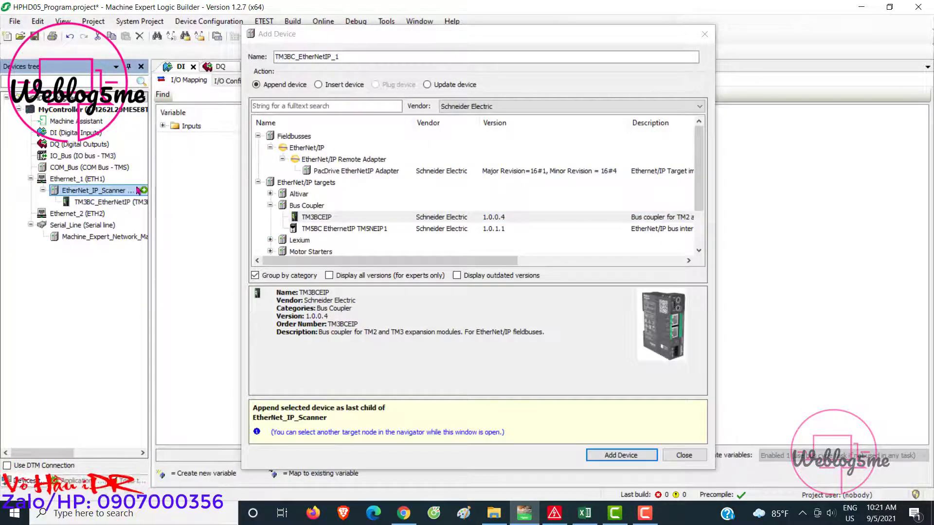
pyautogui.click(143, 192)
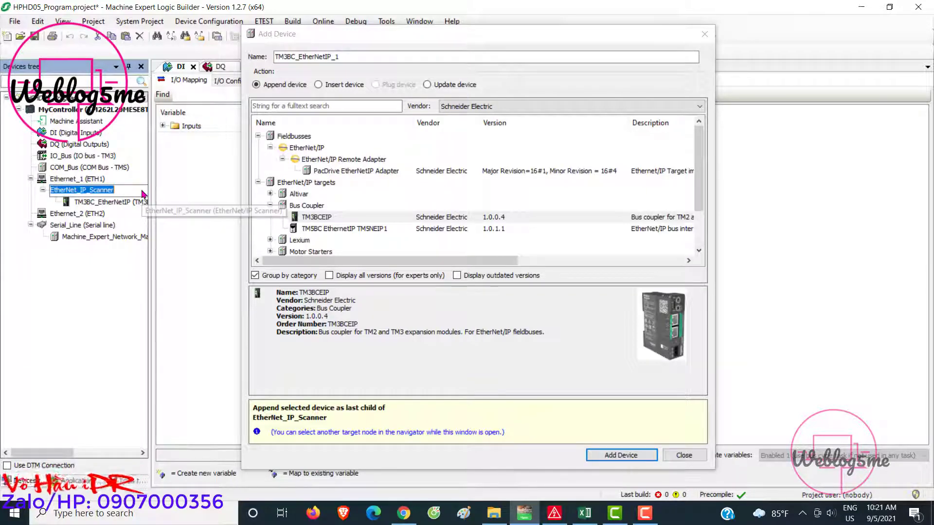
pyautogui.click(125, 206)
pyautogui.click(115, 193)
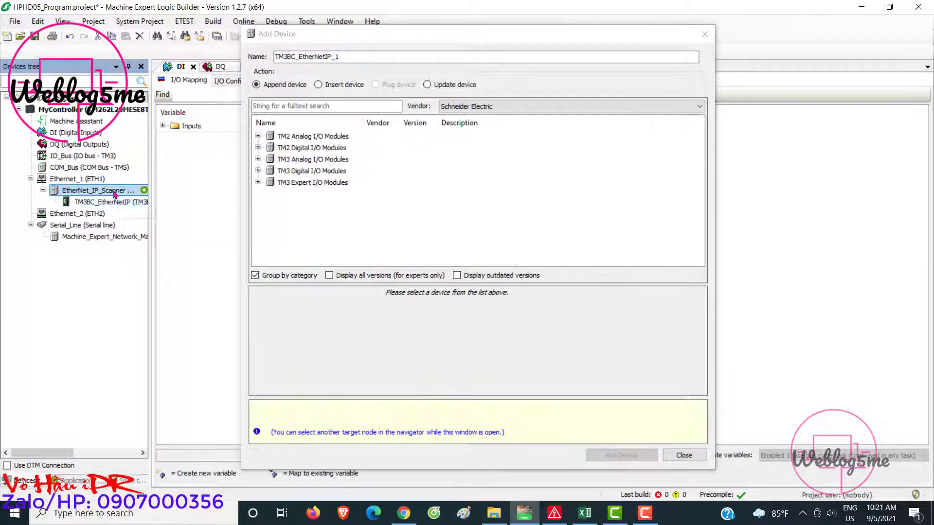
pyautogui.click(115, 205)
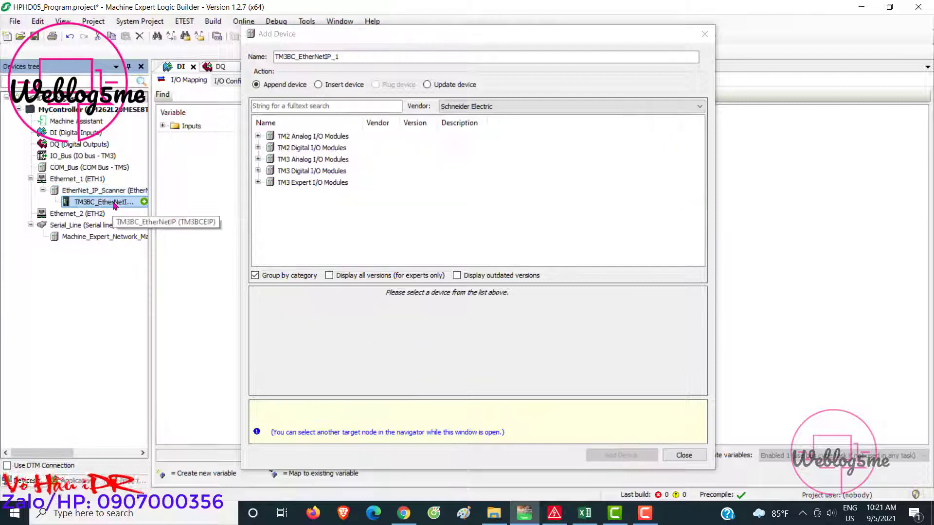
pyautogui.click(138, 191)
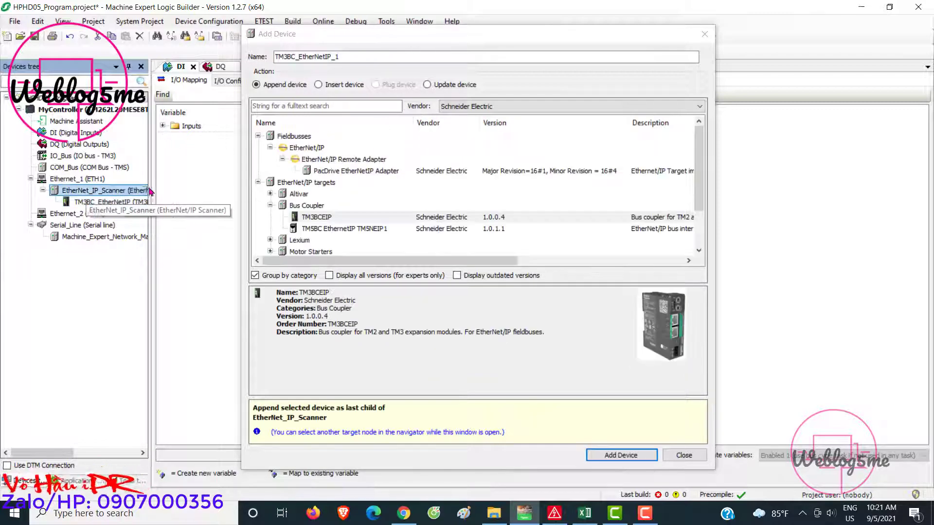
pyautogui.click(316, 218)
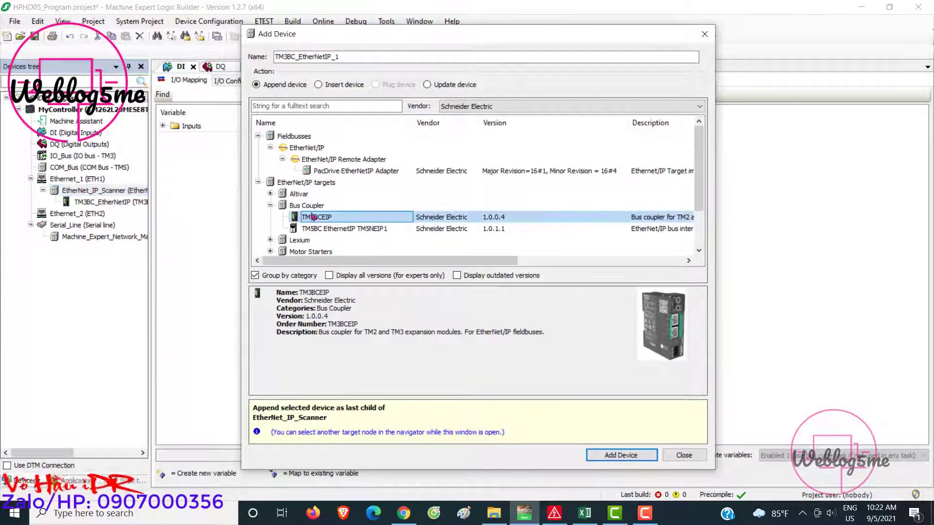
pyautogui.click(620, 454)
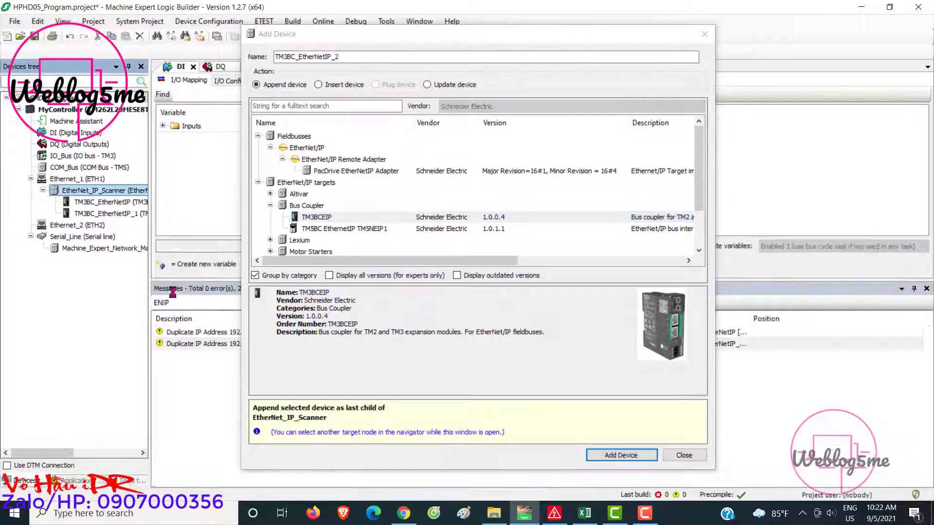
pyautogui.click(618, 454)
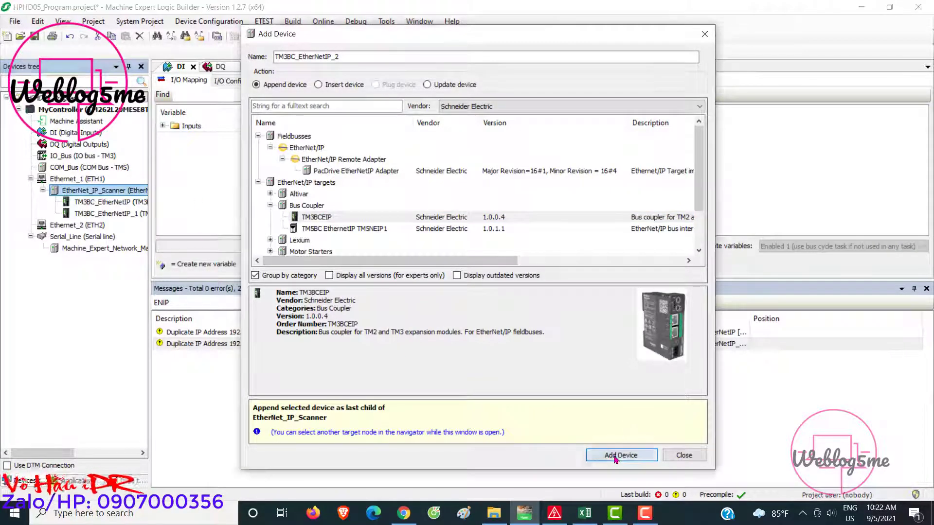
pyautogui.click(684, 454)
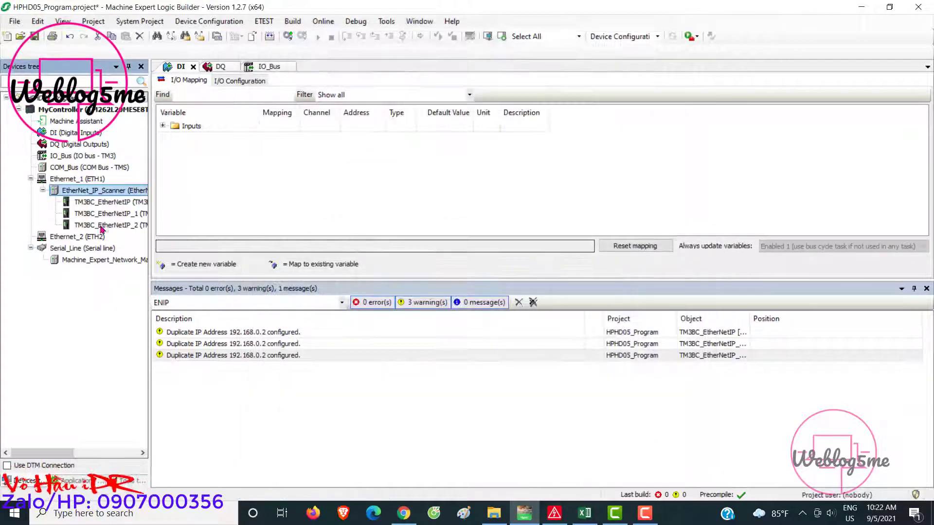
# Open the target settings of the first TM3BCEIP coupler, TM3BC_EtherNetIP
pyautogui.moveTo(52, 456); pyautogui.dragTo(73, 453)
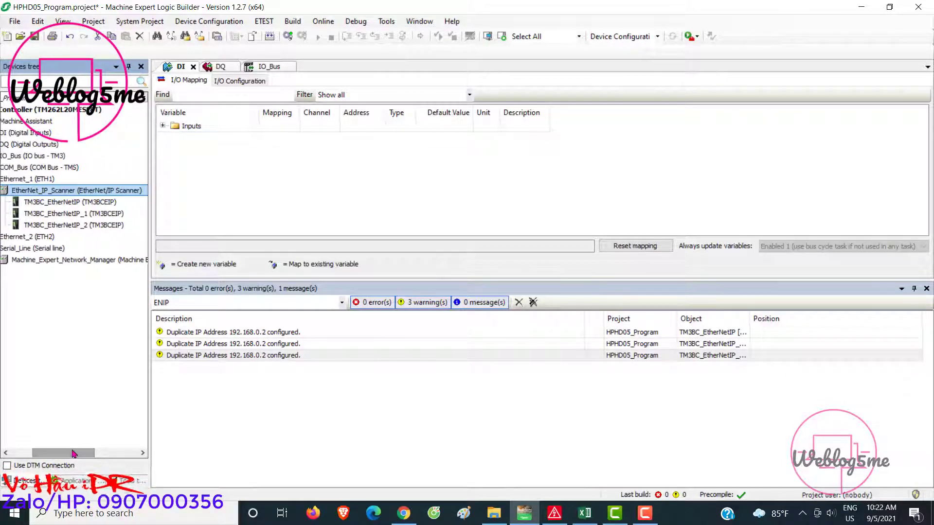
pyautogui.click(59, 206)
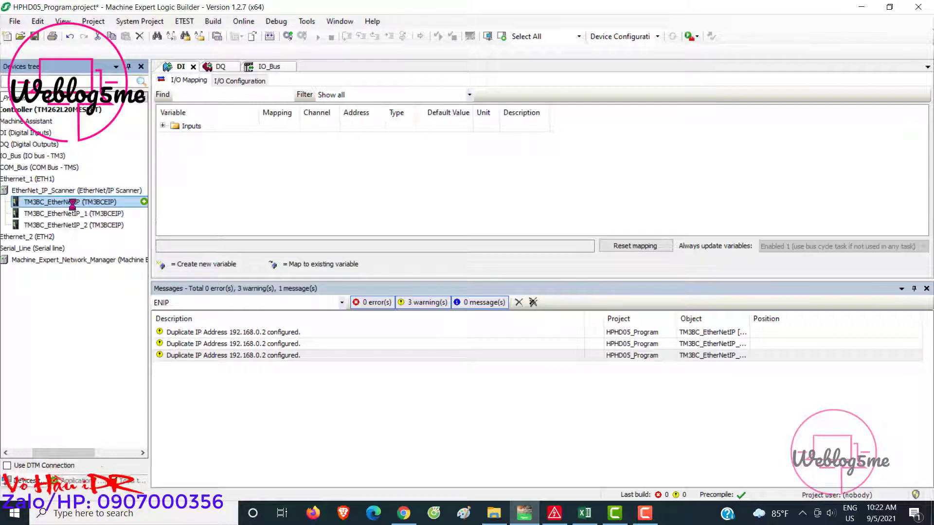
pyautogui.doubleClick(72, 203)
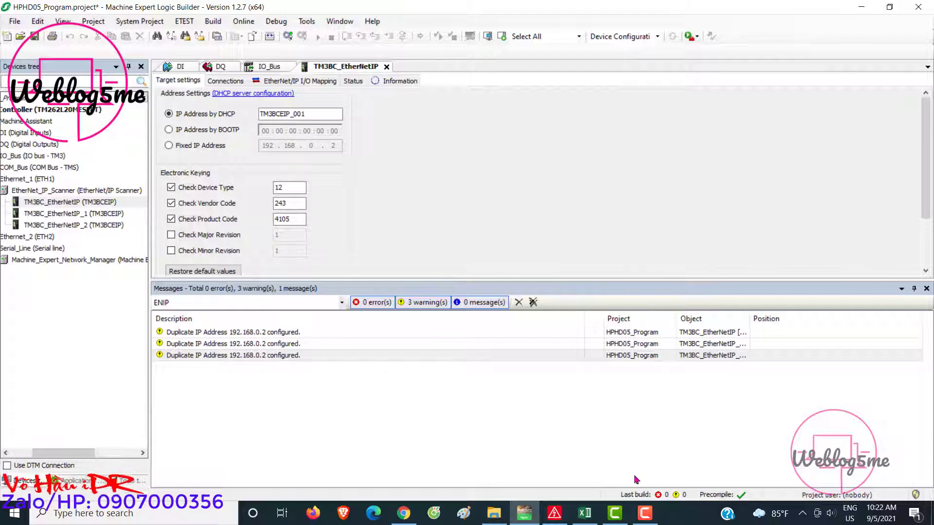
# Switch to the Book1 parts list in Excel and move the yellow highlight from TM3BCEIP to TM3DI16
pyautogui.moveTo(581, 514)
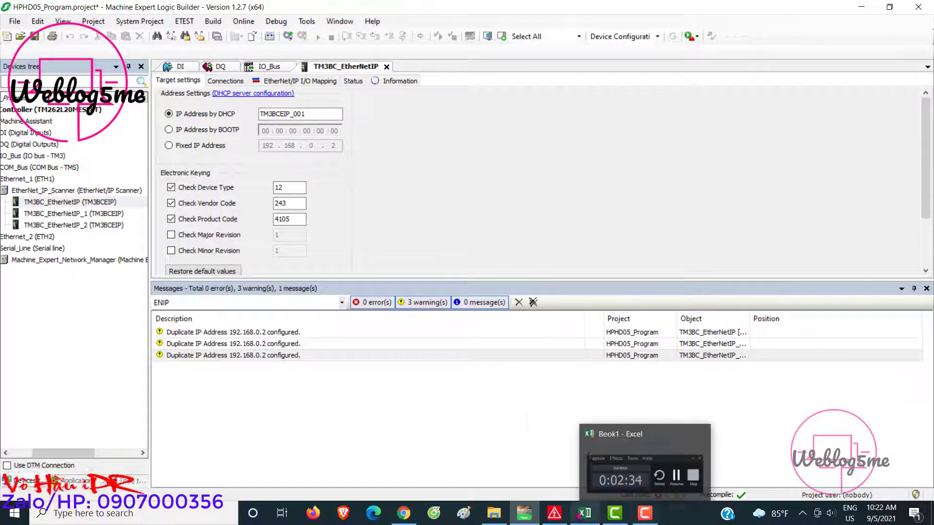
pyautogui.click(624, 436)
pyautogui.click(100, 324)
pyautogui.click(119, 334)
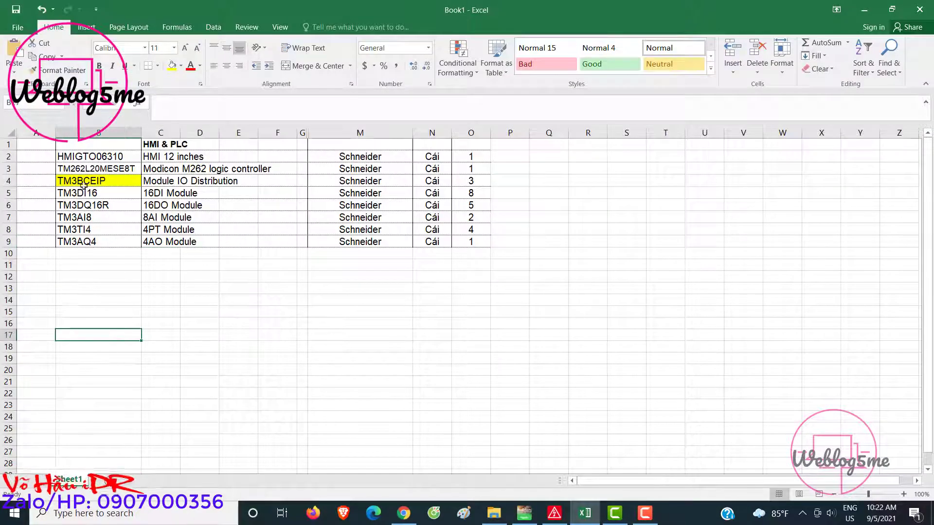
pyautogui.click(83, 185)
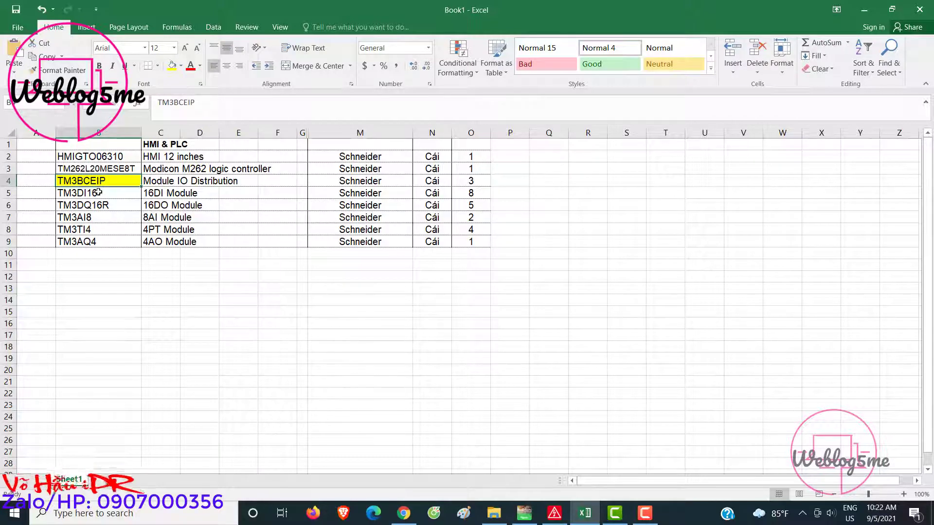
pyautogui.click(99, 192)
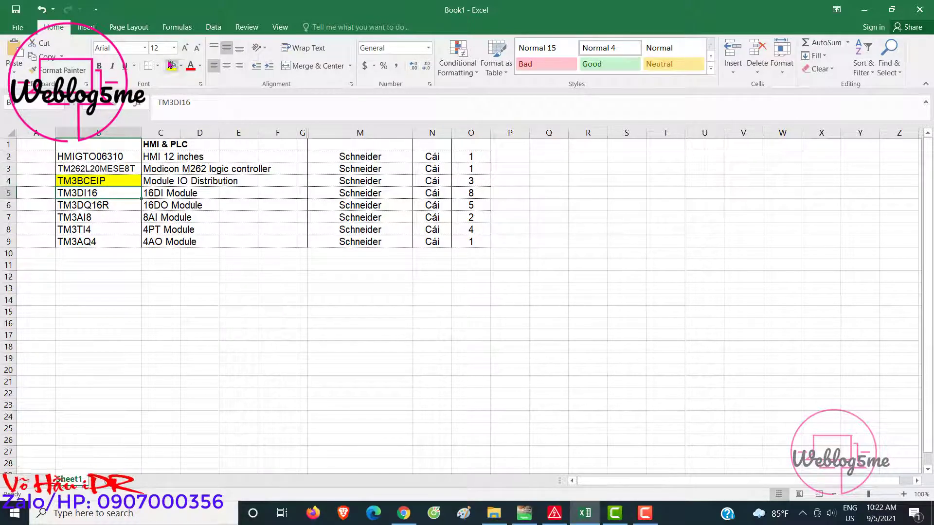
pyautogui.click(172, 67)
pyautogui.click(110, 182)
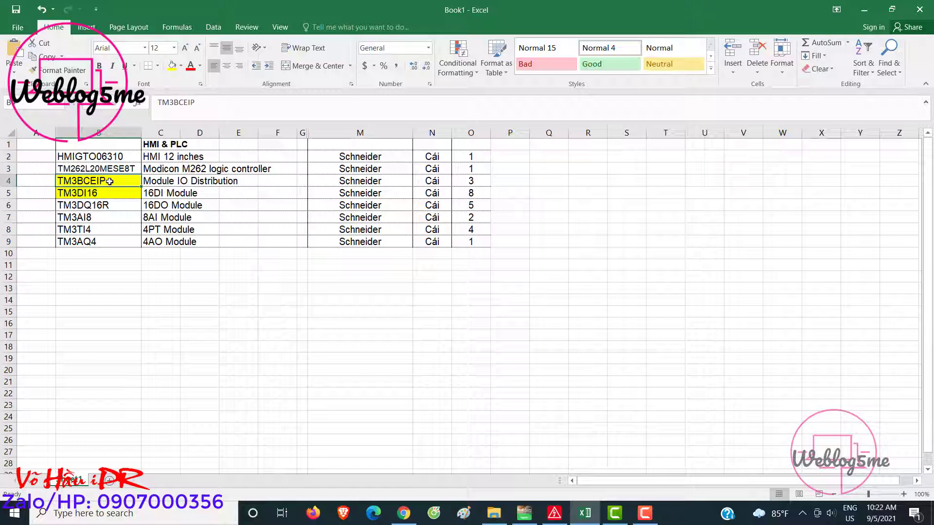
pyautogui.click(180, 68)
pyautogui.click(210, 174)
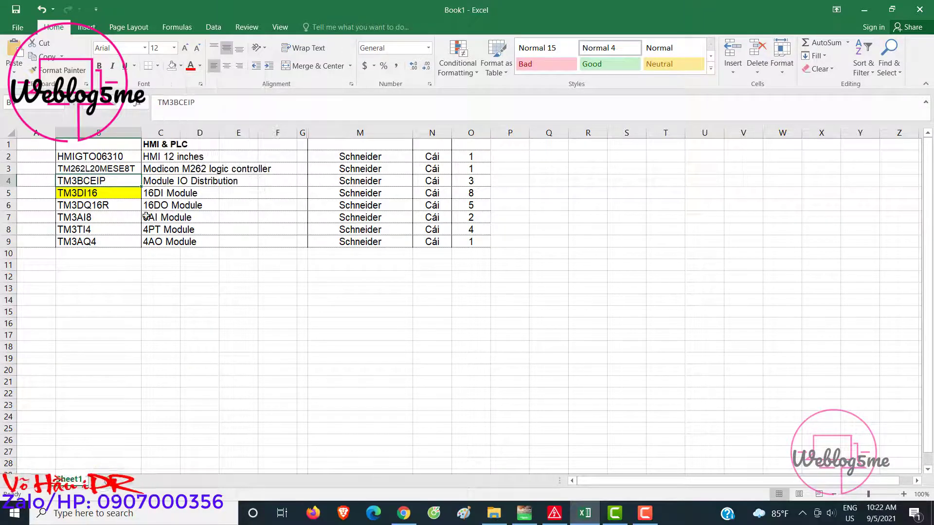
pyautogui.click(109, 194)
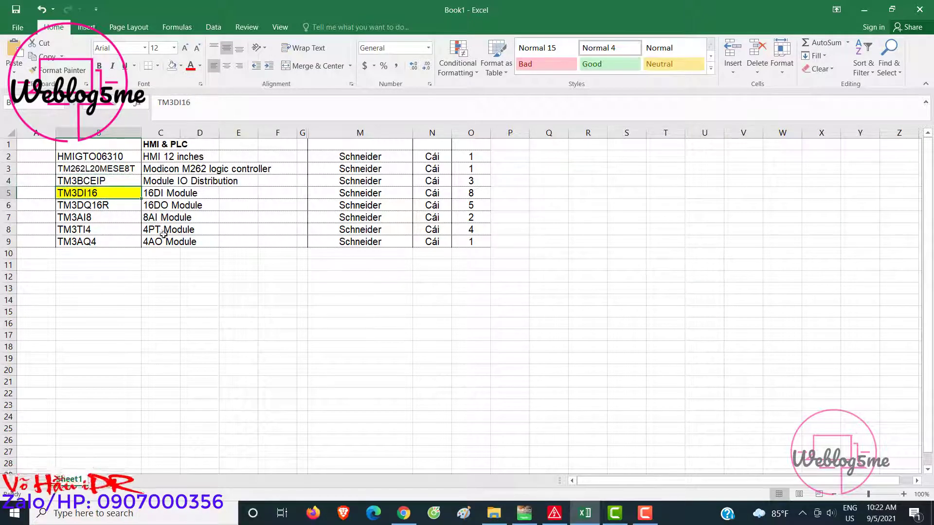
# Return to Machine Expert Logic Builder and select the TM3BC_EtherNetIP coupler in the devices tree
pyautogui.click(524, 513)
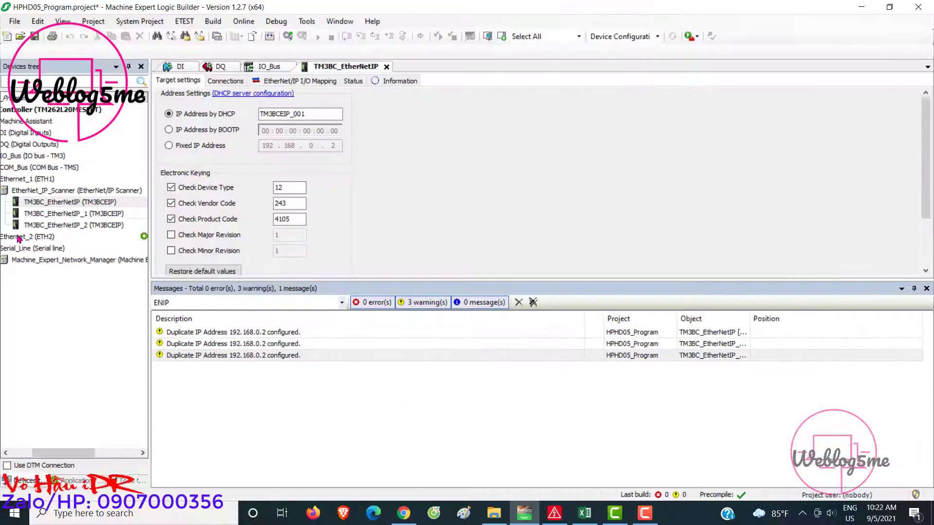
pyautogui.click(44, 206)
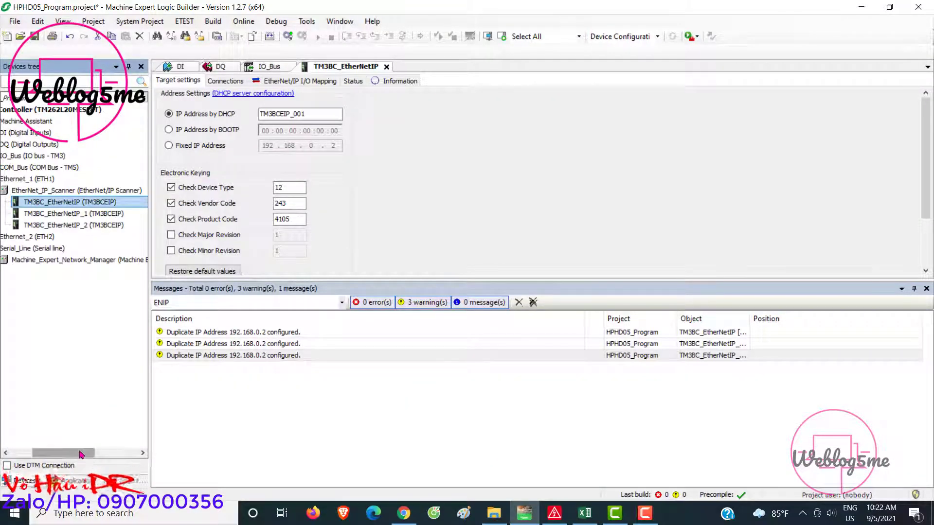
pyautogui.moveTo(81, 453)
pyautogui.mouseDown()
pyautogui.moveTo(54, 453)
pyautogui.moveTo(81, 461)
pyautogui.mouseUp()
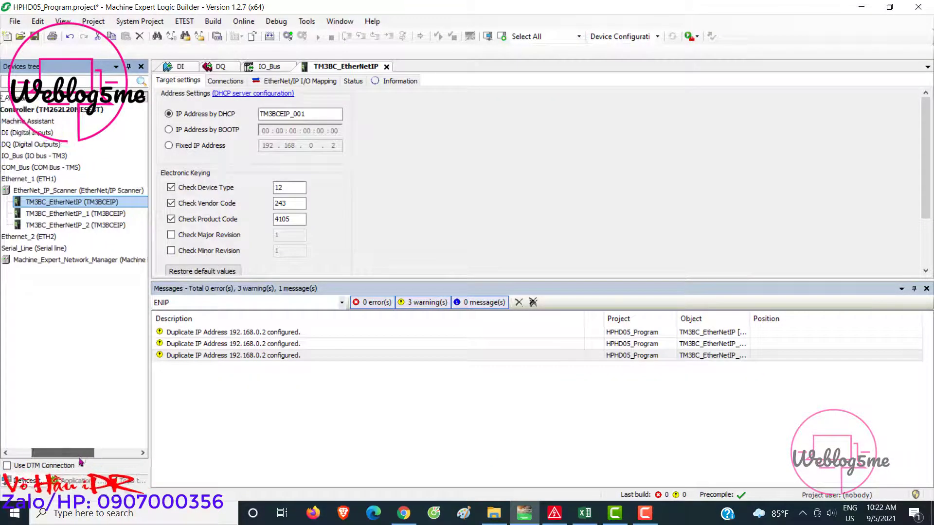
# Switch to EPLAN Electric P8 and examine the I/O modules assigned to each coupler on page 85, Cấp nguồn cho PLC HMI
pyautogui.click(554, 513)
pyautogui.scroll(-5, 185, 200)
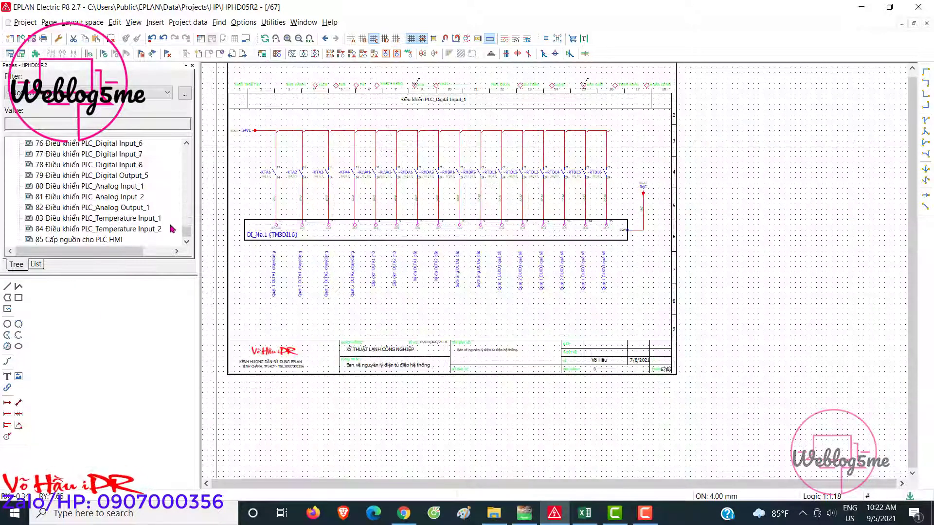
pyautogui.click(83, 239)
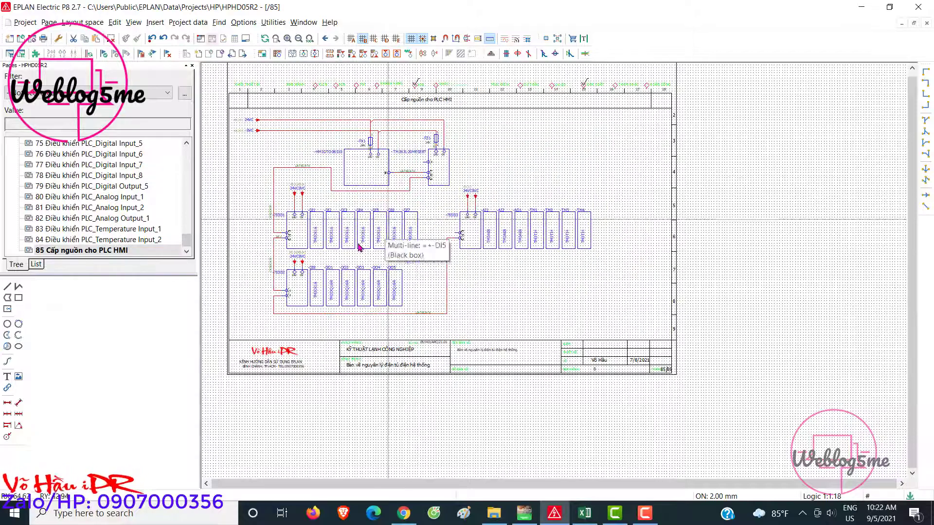
pyautogui.scroll(4, 262, 246)
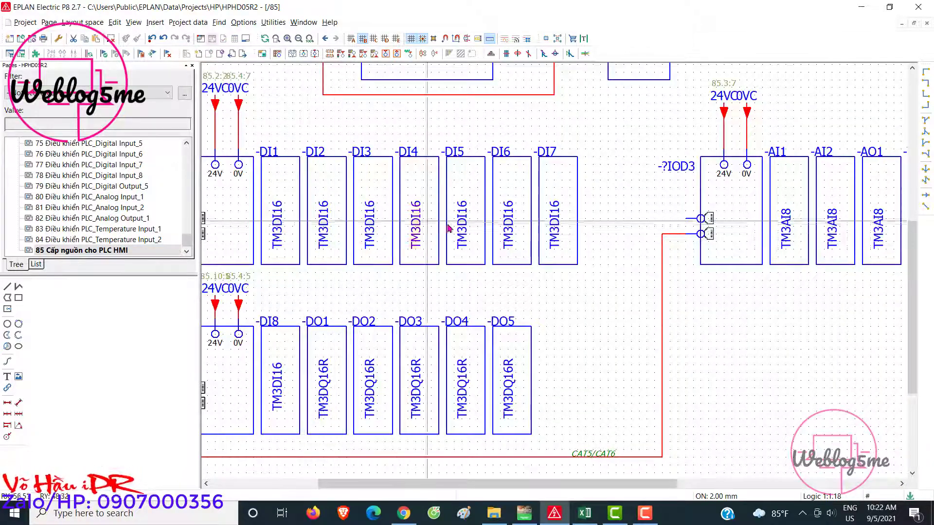
pyautogui.scroll(-2, 548, 232)
pyautogui.scroll(1, 547, 232)
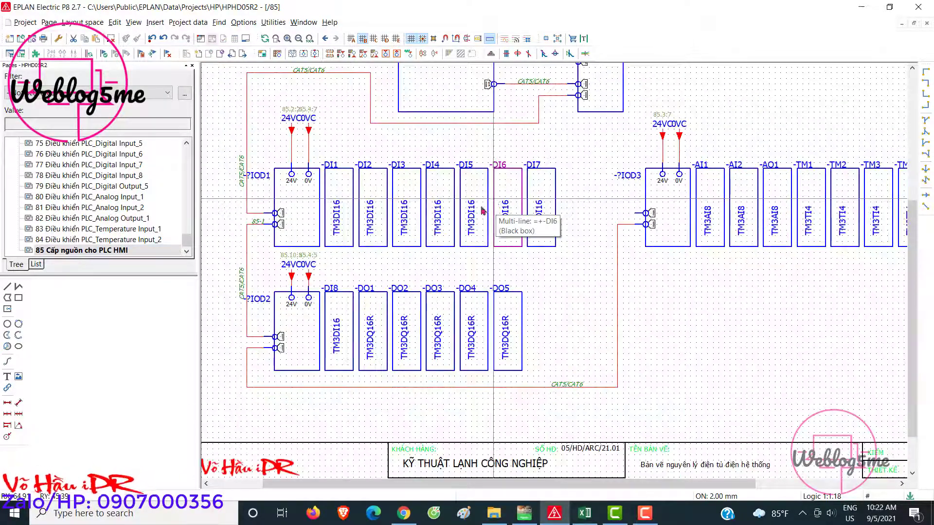
# Switch back to Machine Expert Logic Builder and show the TM3BCEIP couplers in the devices tree
pyautogui.click(524, 513)
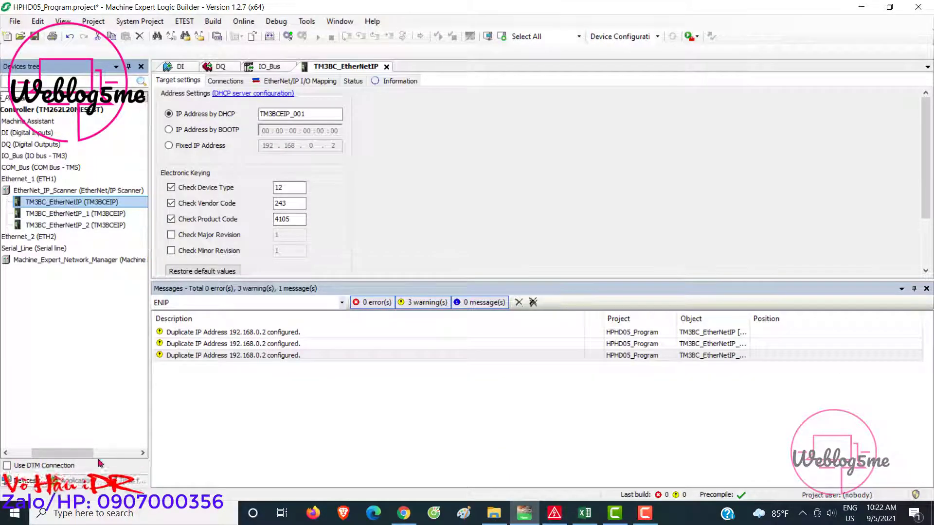
pyautogui.click(113, 453)
pyautogui.click(34, 453)
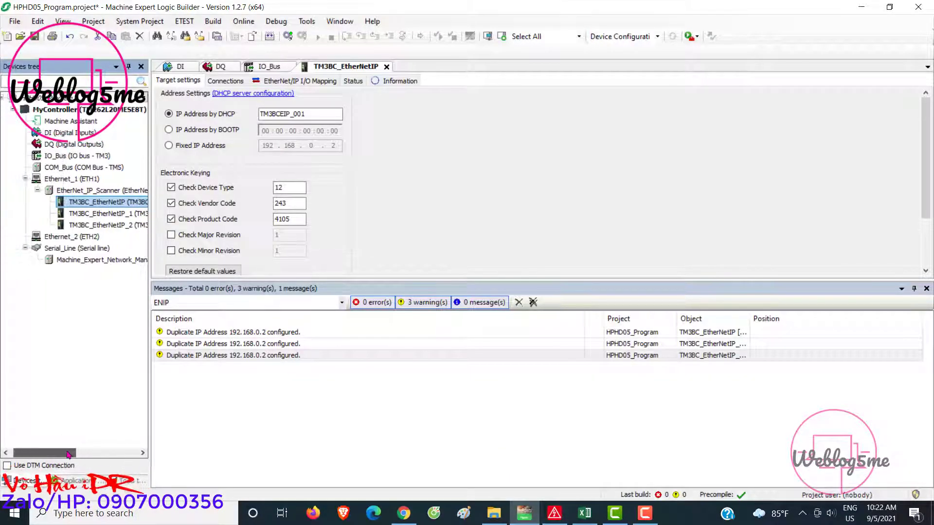
# Start adding a device under the TM3BC_EtherNetIP coupler and choose the TM3DI16/G digital input module, checking it against the Excel parts list
pyautogui.click(144, 202)
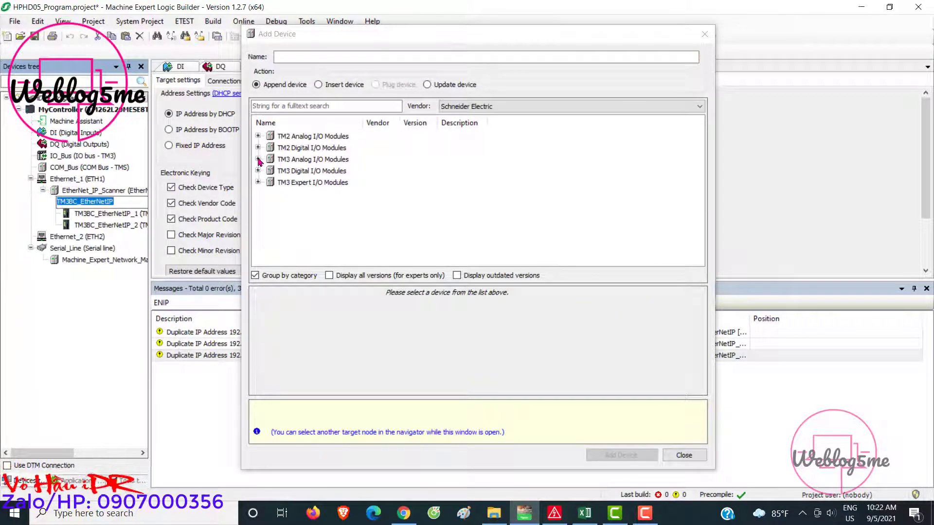
pyautogui.click(258, 172)
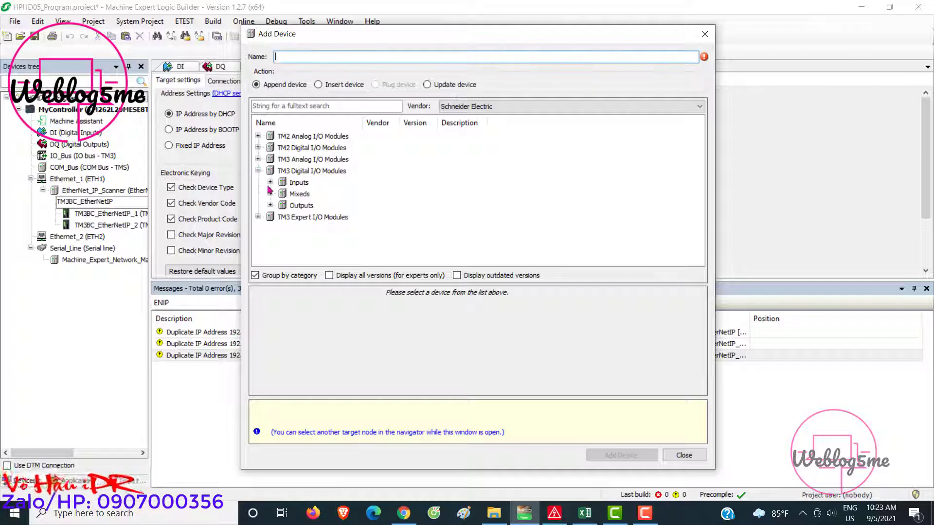
pyautogui.click(270, 182)
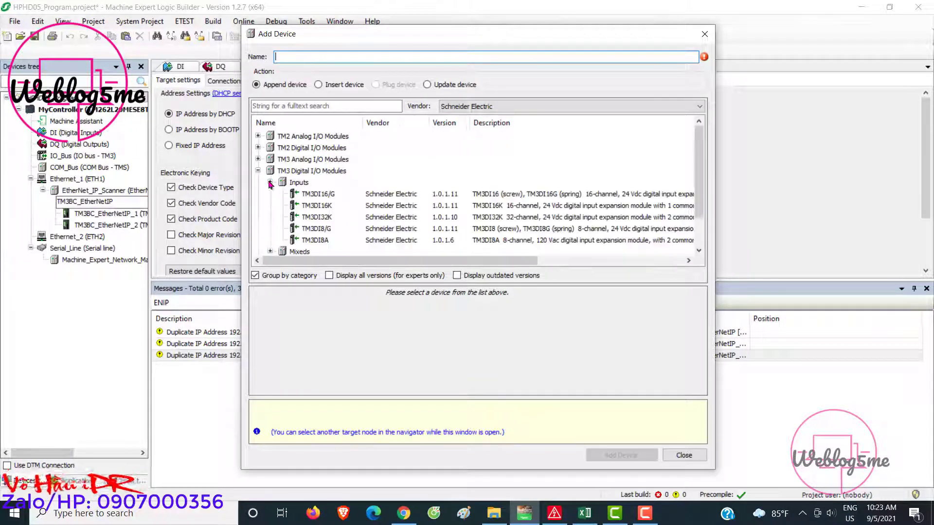
pyautogui.click(317, 195)
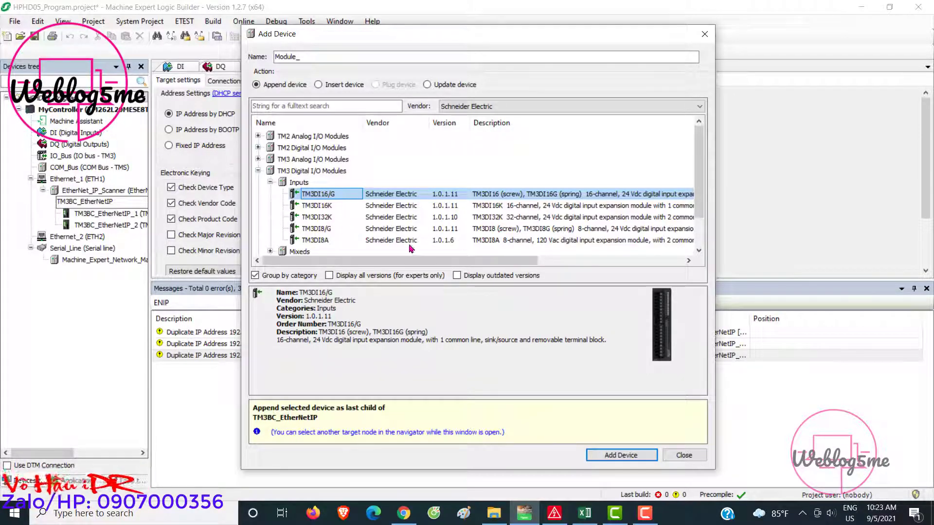
pyautogui.moveTo(399, 261); pyautogui.dragTo(362, 267)
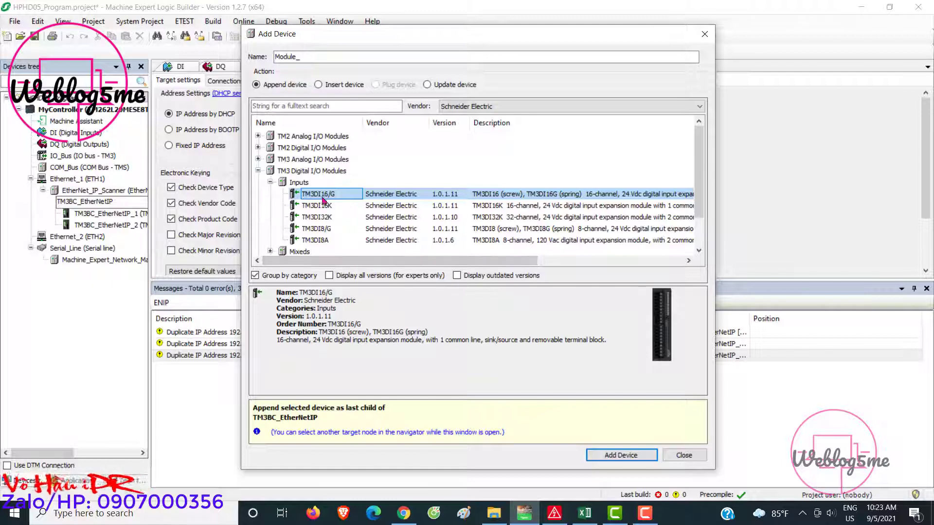
pyautogui.click(578, 517)
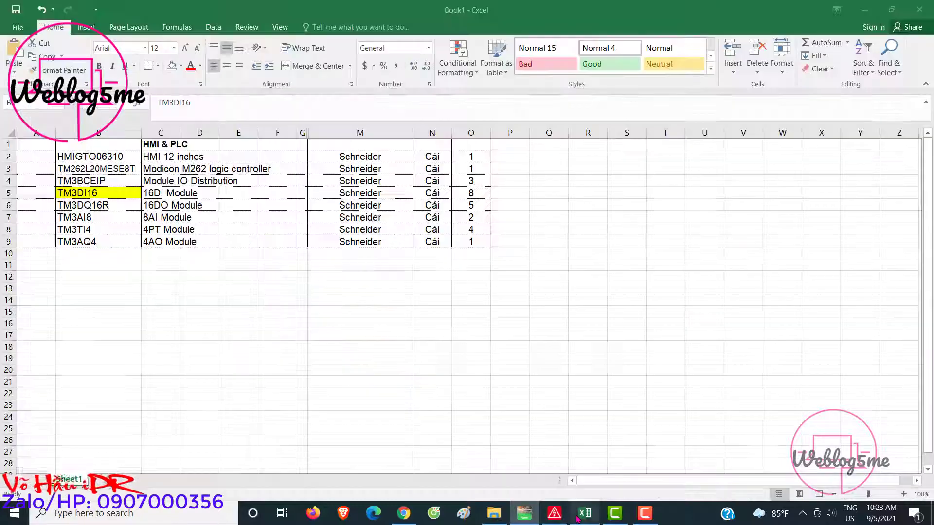
pyautogui.click(578, 516)
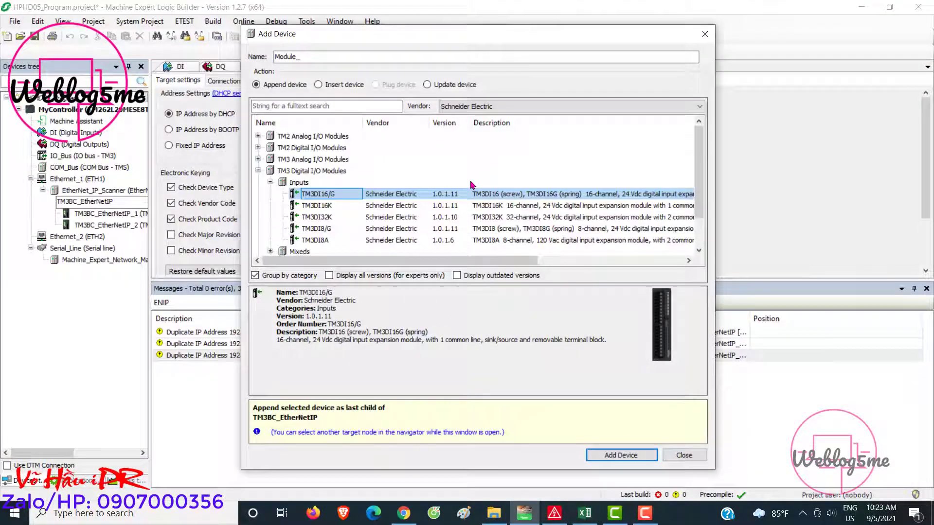
# Append seven TM3DI16/G modules to the TM3BC_EtherNetIP coupler and close the device dialog
pyautogui.click(605, 457)
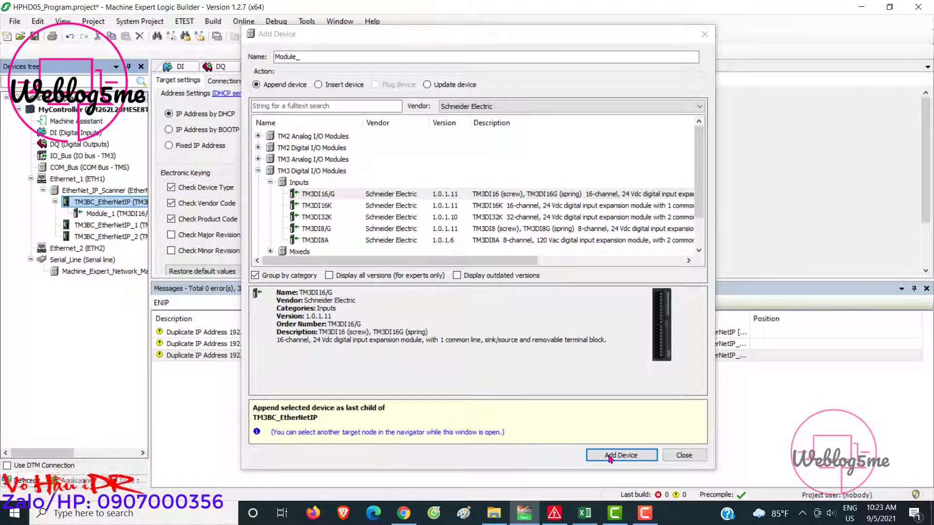
pyautogui.click(608, 457)
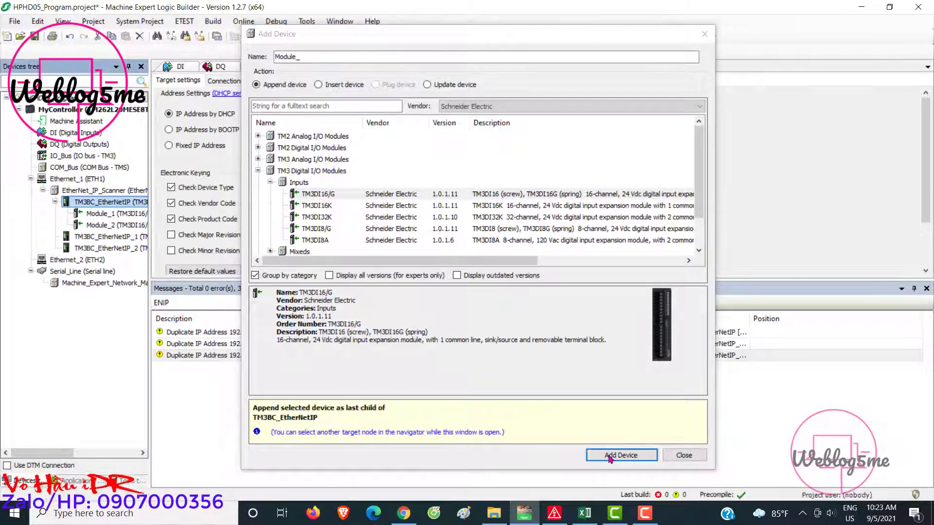
pyautogui.click(607, 456)
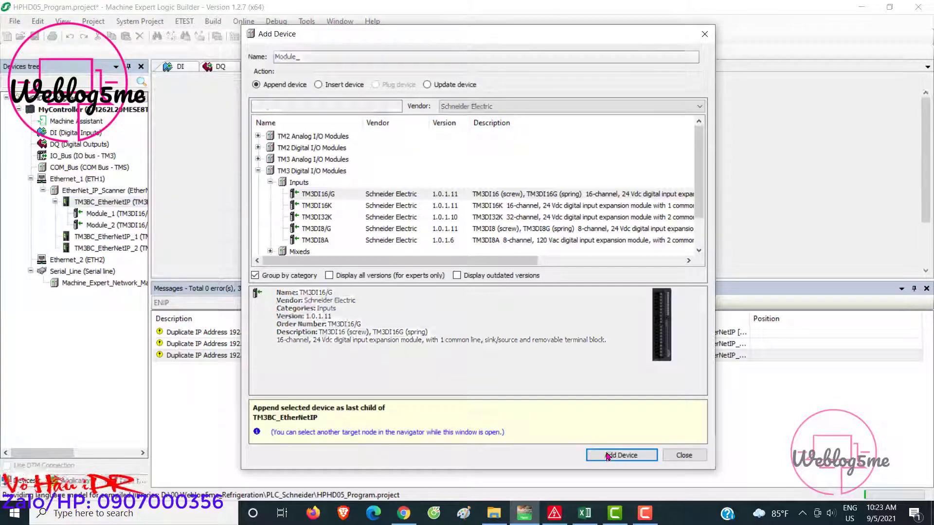
pyautogui.click(608, 456)
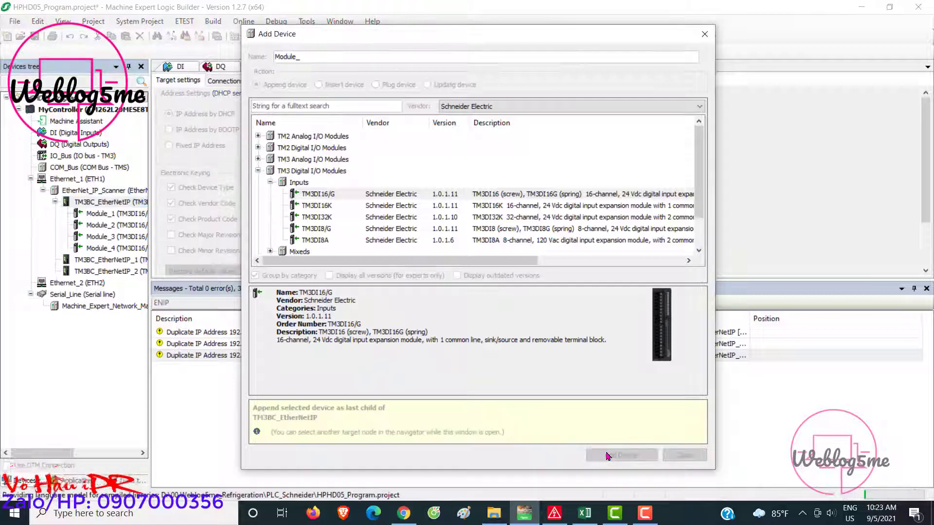
pyautogui.click(608, 456)
pyautogui.click(608, 455)
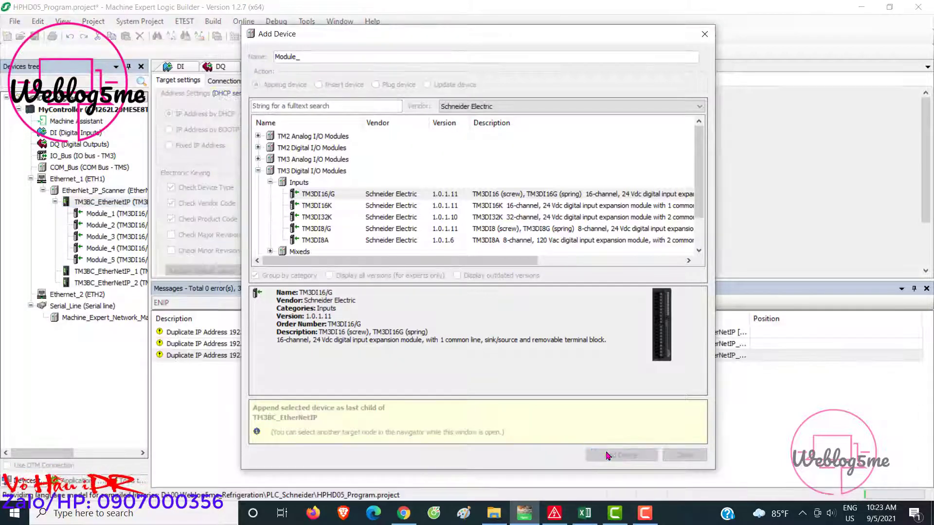
pyautogui.click(607, 455)
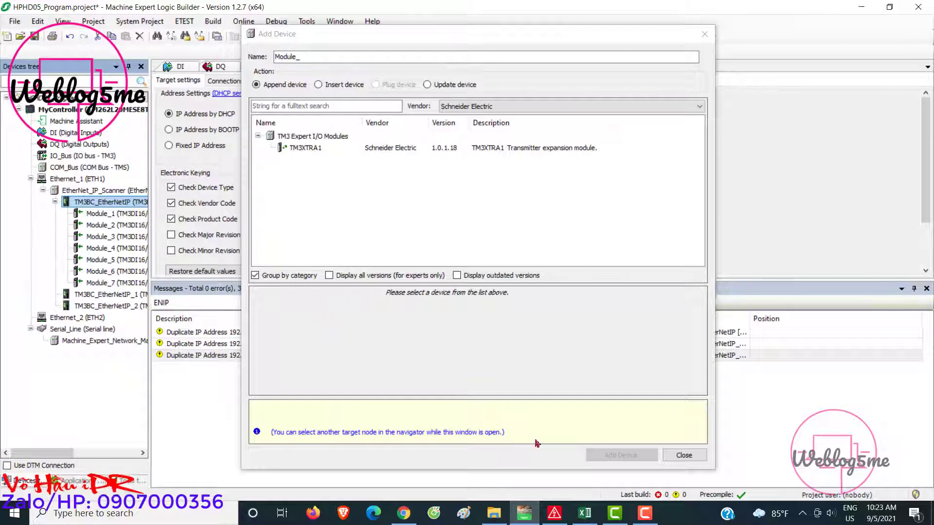
pyautogui.click(684, 455)
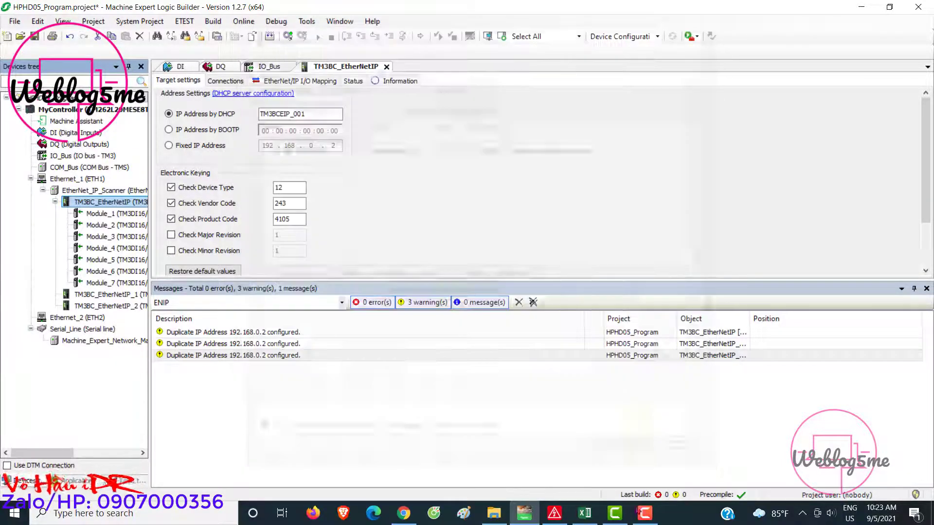
# Check the Excel parts list and the second coupler's modules in the EPLAN drawing, and return to Machine Expert Logic Builder
pyautogui.click(585, 522)
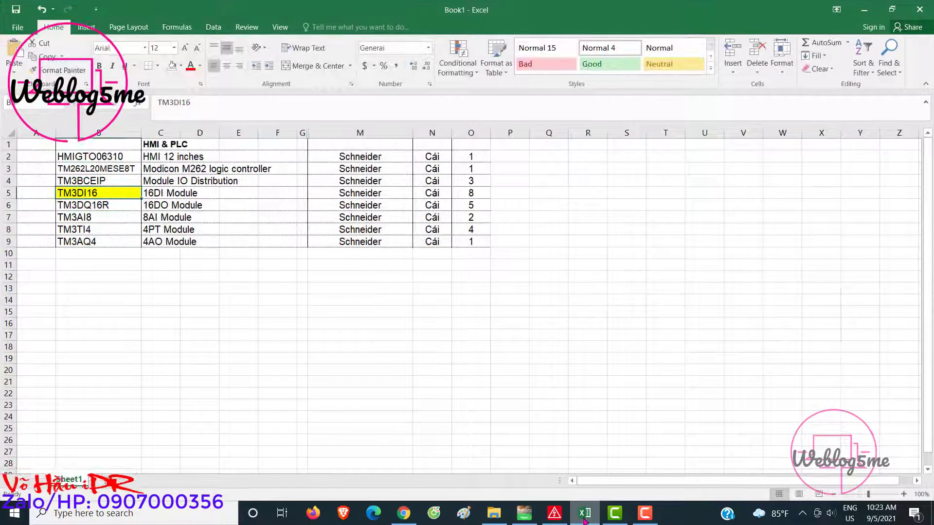
pyautogui.click(584, 521)
pyautogui.click(554, 521)
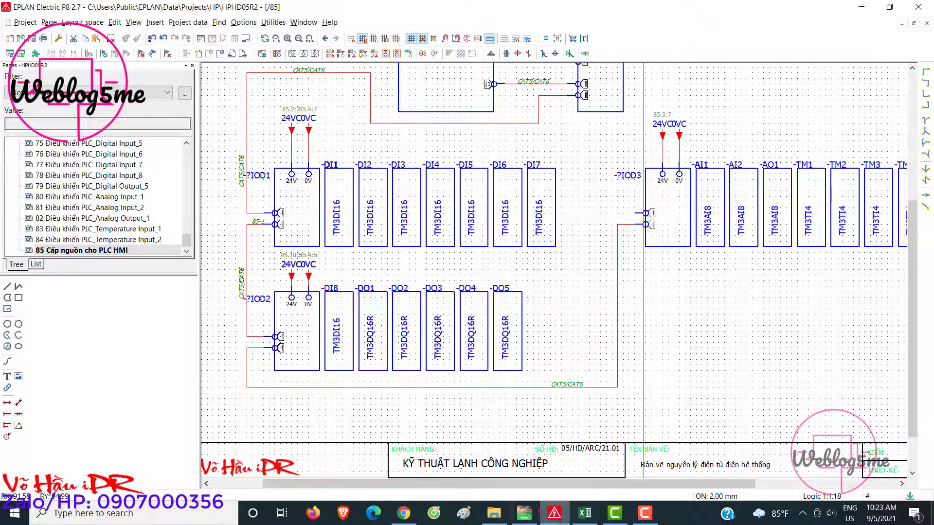
pyautogui.click(524, 512)
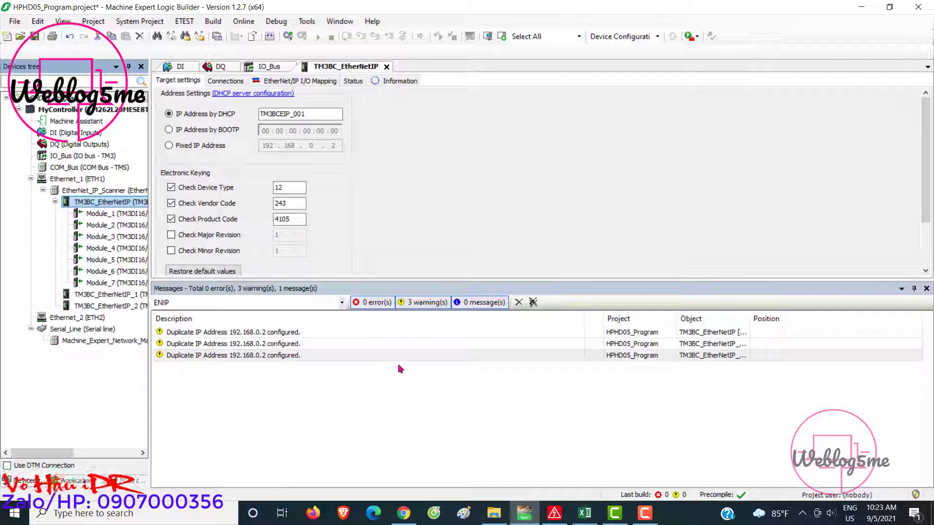
# Append one TM3DI16/G module to the TM3BC_EtherNetIP_1 coupler
pyautogui.click(88, 297)
pyautogui.click(143, 294)
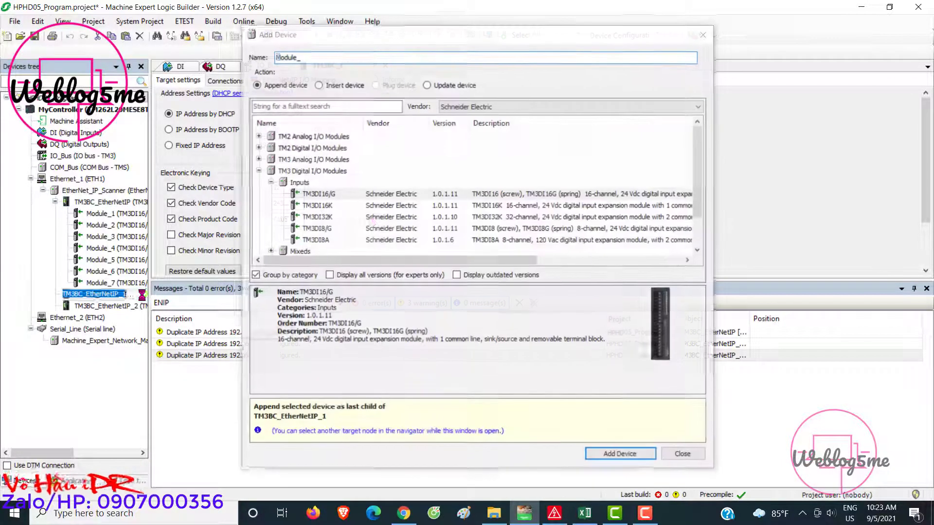
pyautogui.click(626, 456)
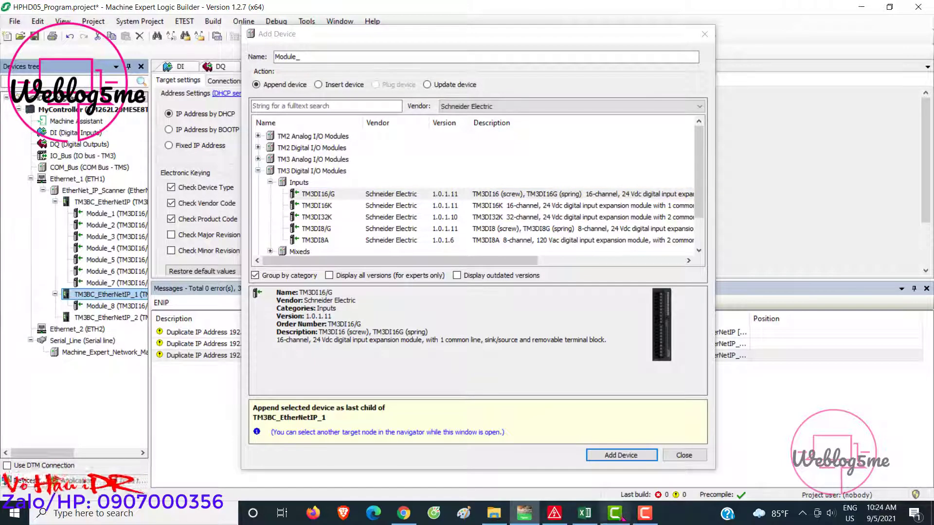
# Switch to the Book1 parts list in Excel and highlight the TM3DQ16R cell in orange
pyautogui.click(585, 513)
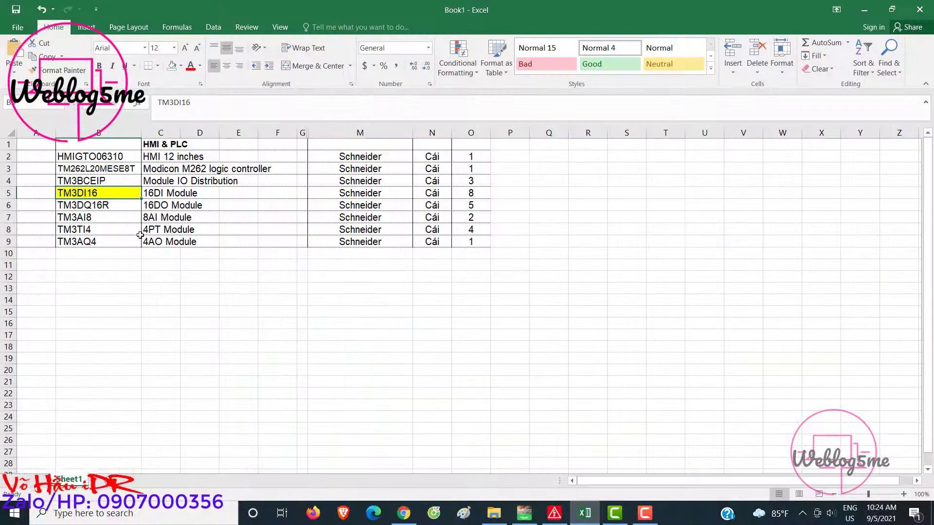
pyautogui.click(94, 208)
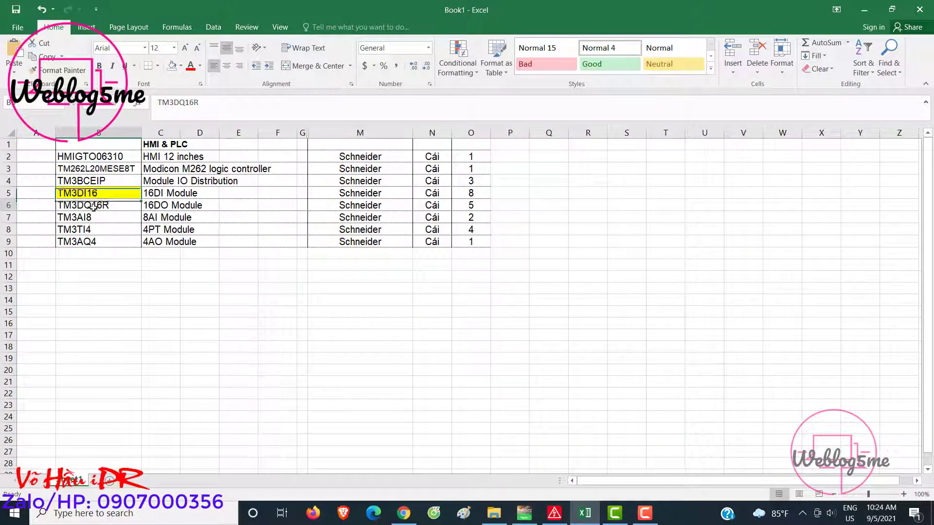
pyautogui.click(181, 70)
pyautogui.click(189, 167)
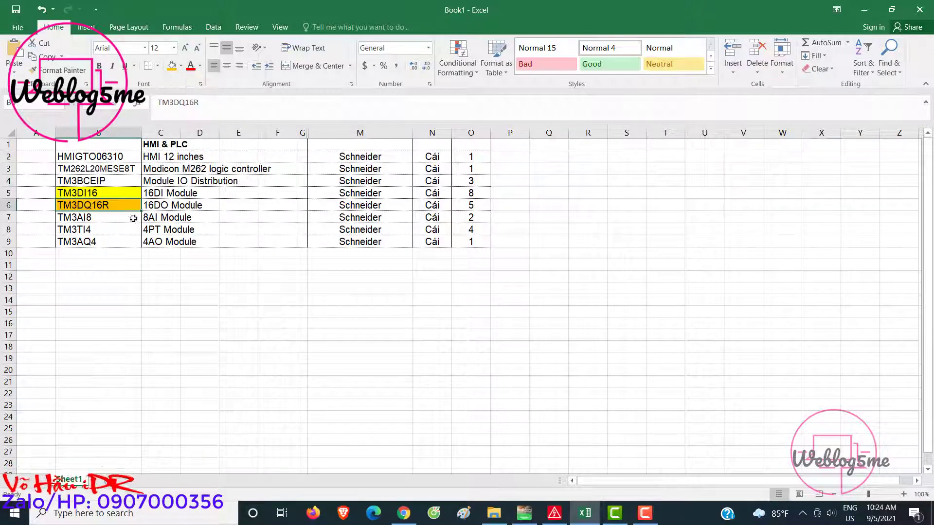
pyautogui.click(117, 231)
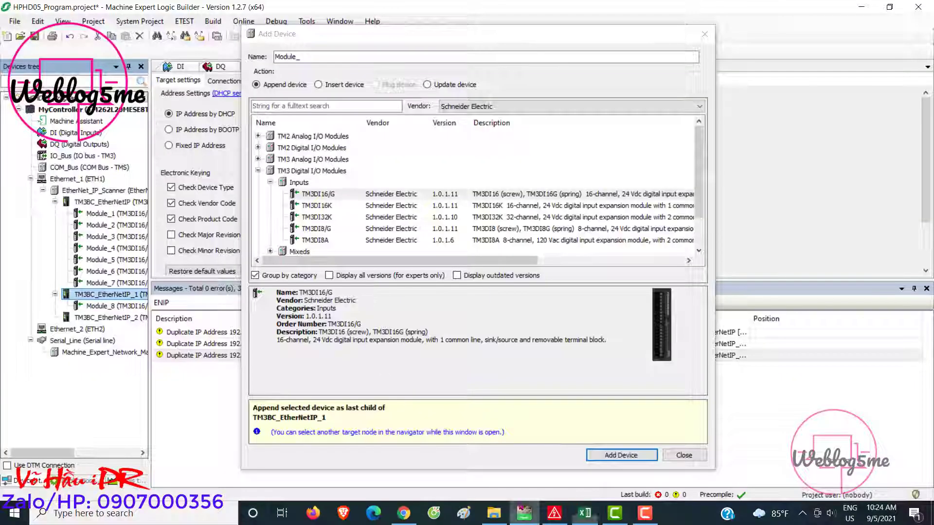
# Check the output modules of the second coupler in the EPLAN drawing, and return to Machine Expert Logic Builder
pyautogui.click(524, 513)
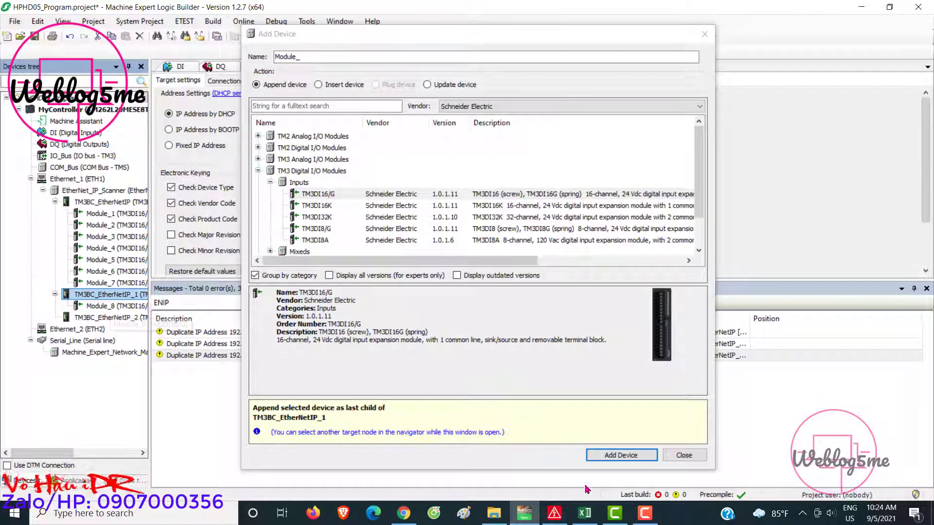
pyautogui.click(554, 513)
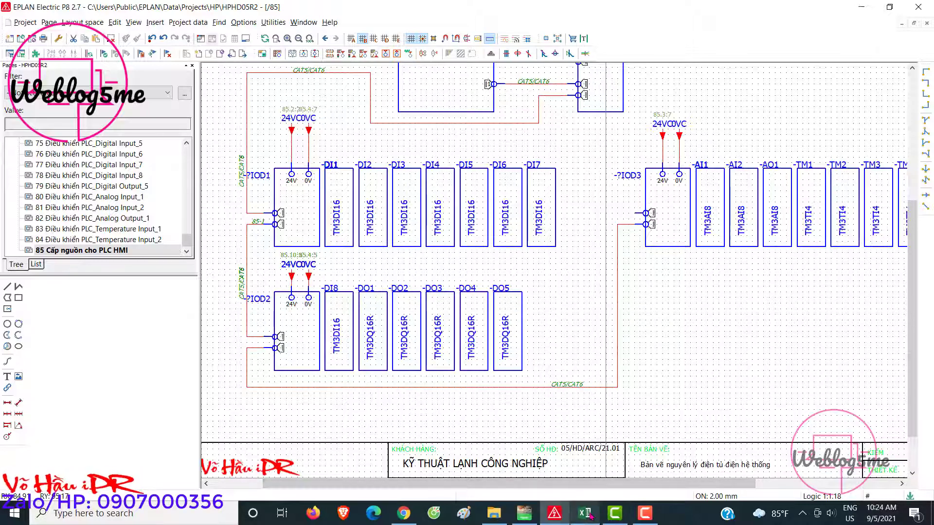
pyautogui.click(553, 514)
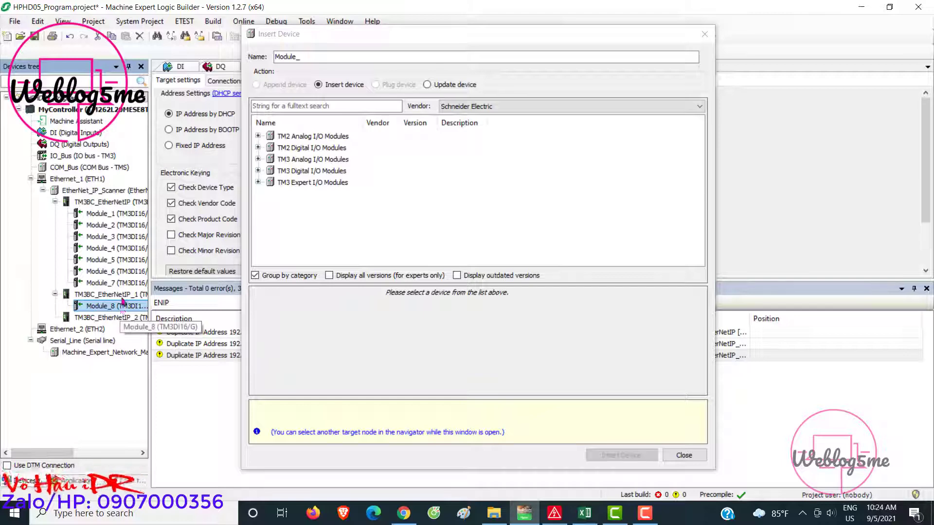
# Target the TM3BC_EtherNetIP_1 coupler for a new device and choose TM3DQ16R/G from the TM3 digital output modules
pyautogui.click(132, 297)
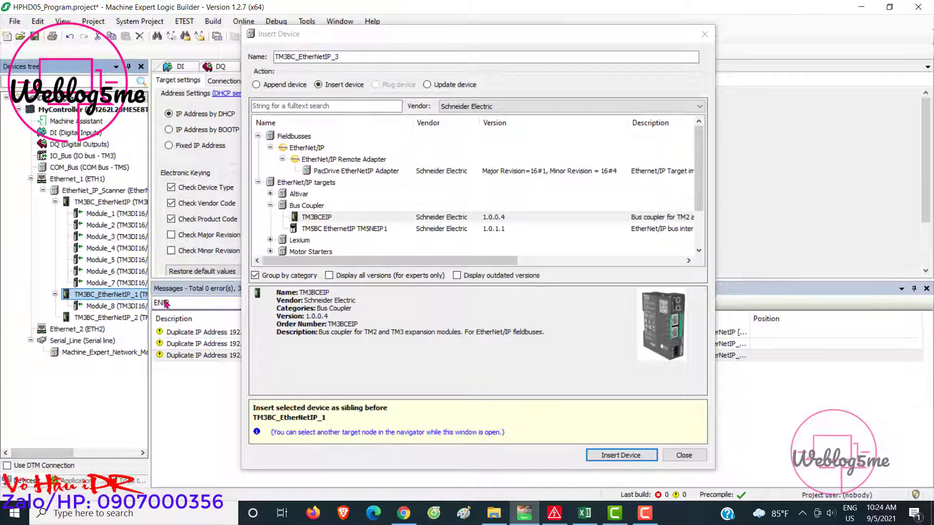
pyautogui.click(144, 295)
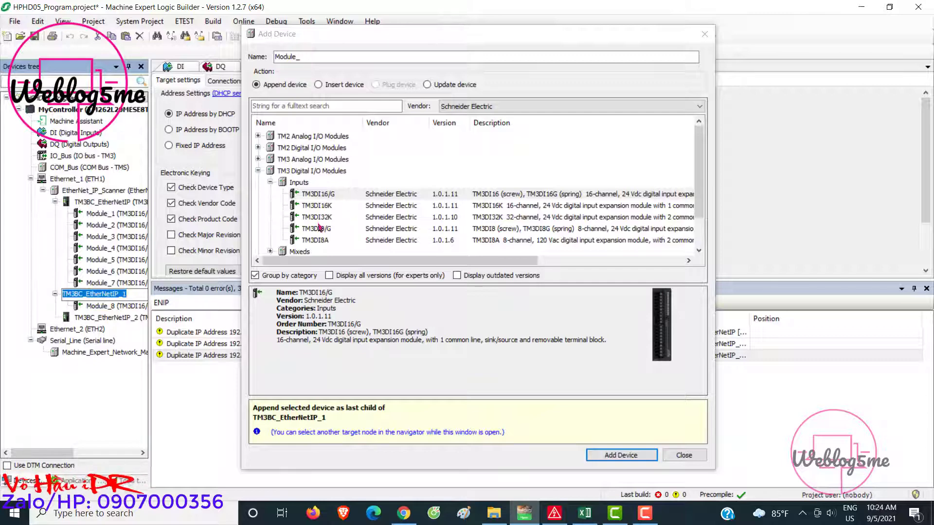
pyautogui.click(269, 182)
pyautogui.click(269, 205)
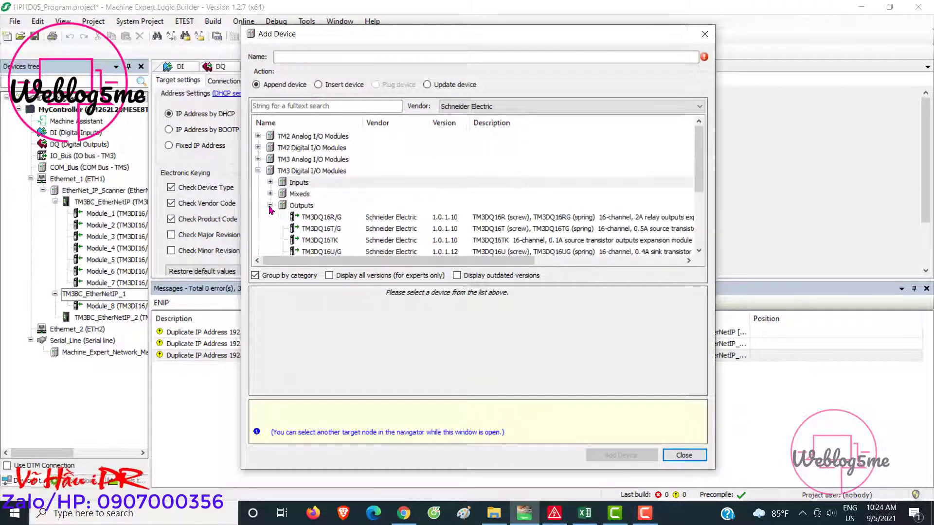
pyautogui.click(335, 219)
pyautogui.scroll(-2, 427, 246)
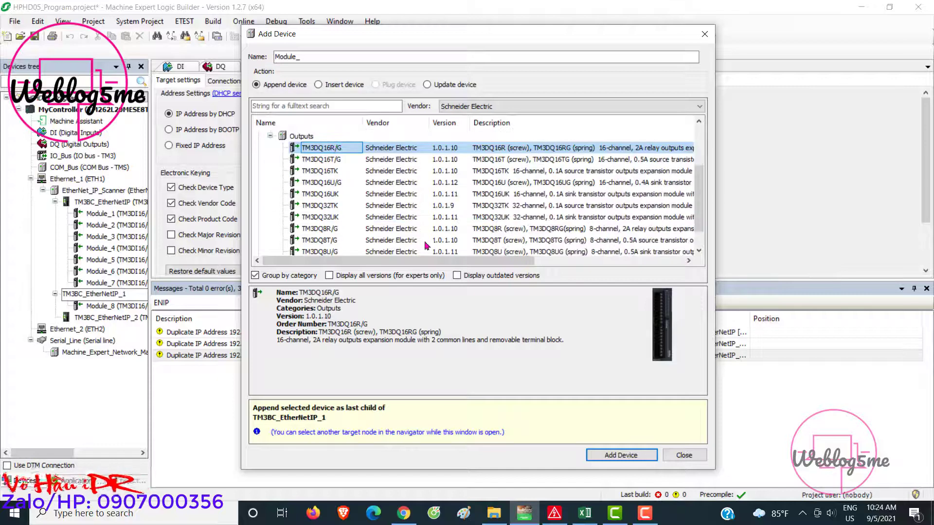
# Append five TM3DQ16R/G modules to the TM3BC_EtherNetIP_1 coupler and check them in the devices tree against the Excel parts list
pyautogui.click(611, 457)
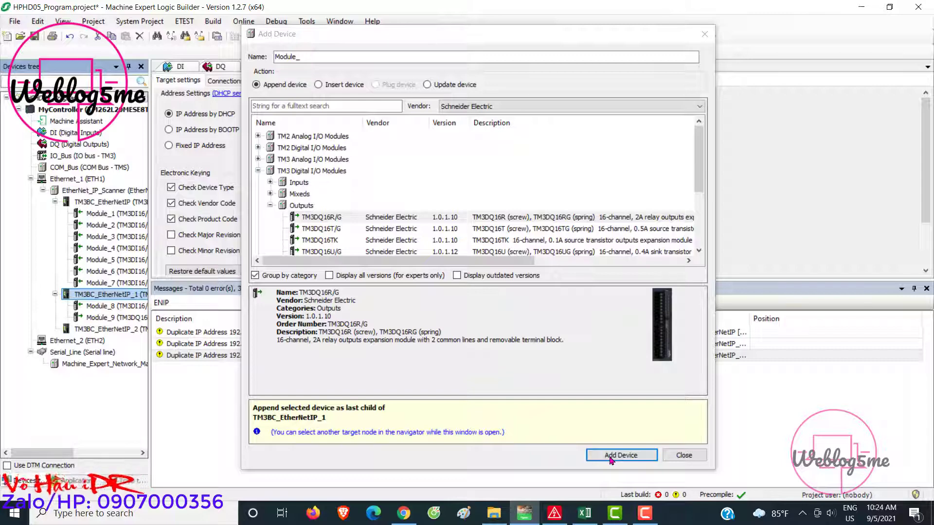
pyautogui.click(611, 455)
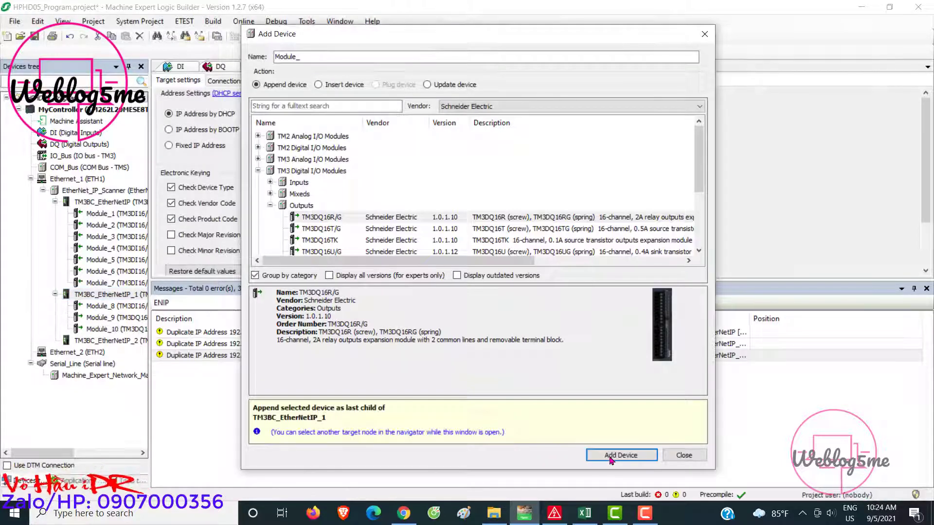
pyautogui.click(611, 456)
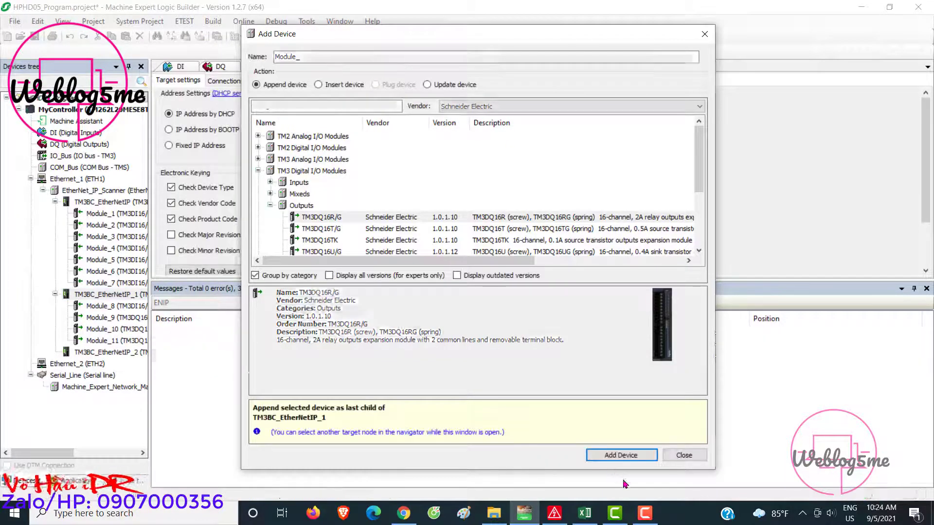
pyautogui.click(590, 512)
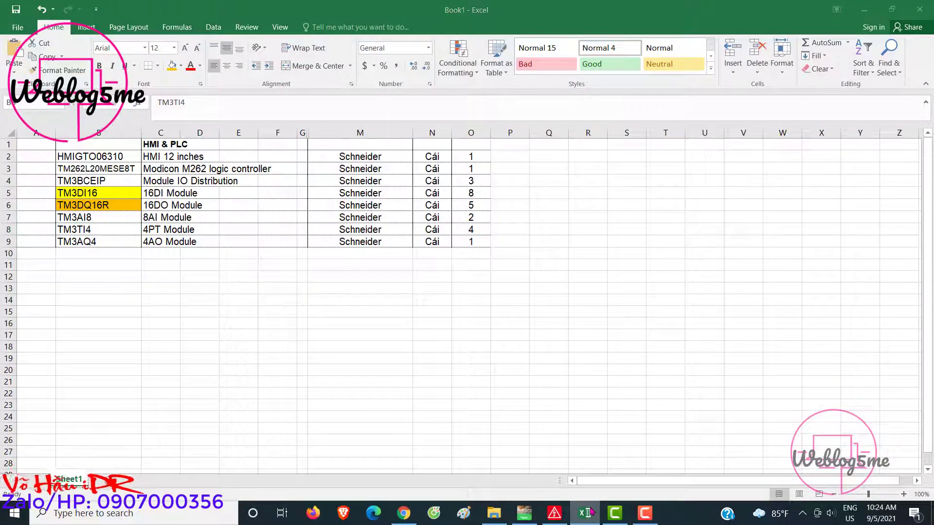
pyautogui.hotkey('alt', 'Tab')
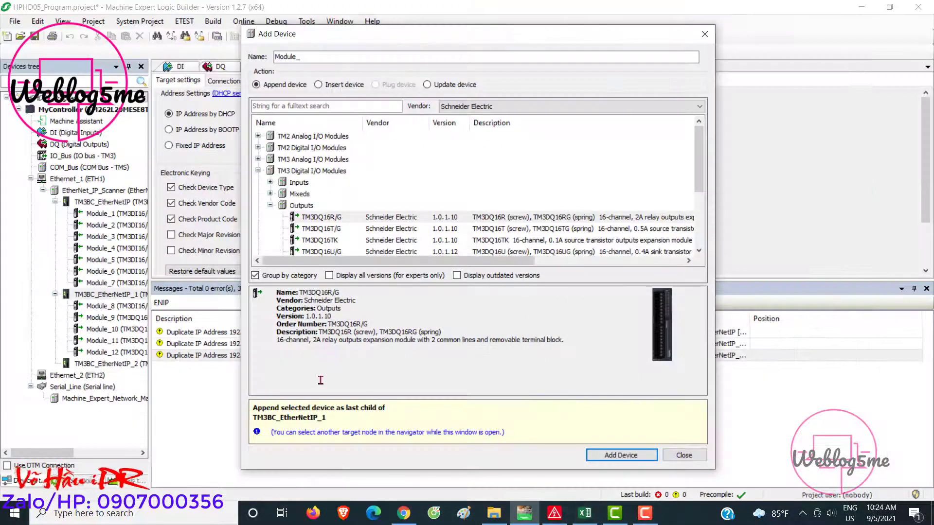
pyautogui.click(610, 456)
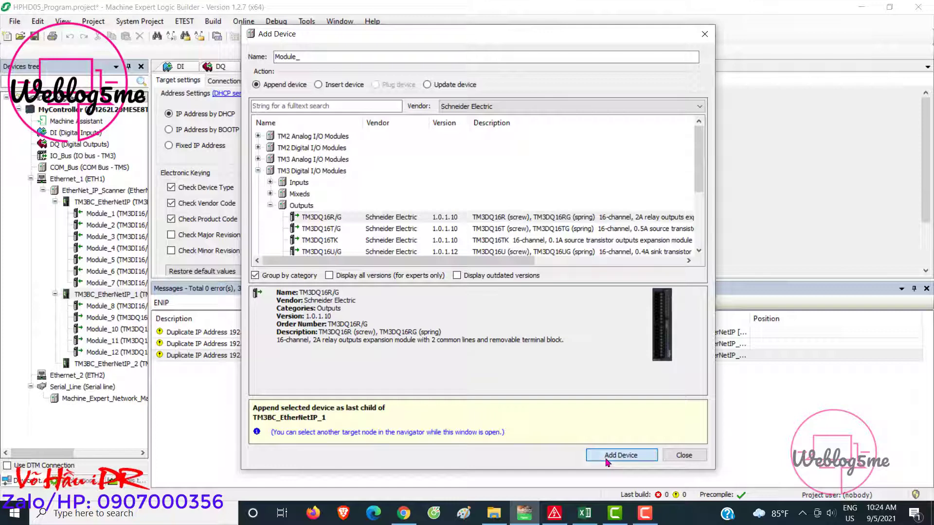
pyautogui.click(103, 330)
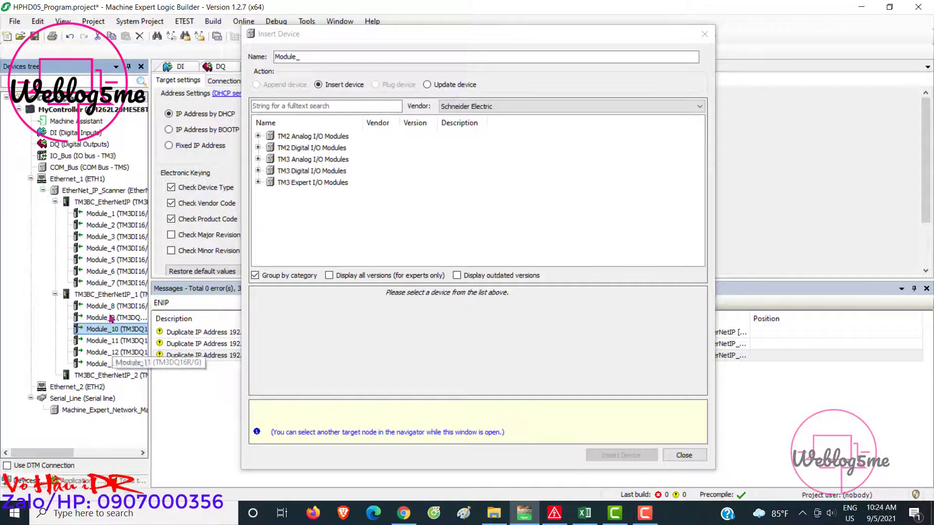
pyautogui.click(115, 341)
pyautogui.click(112, 364)
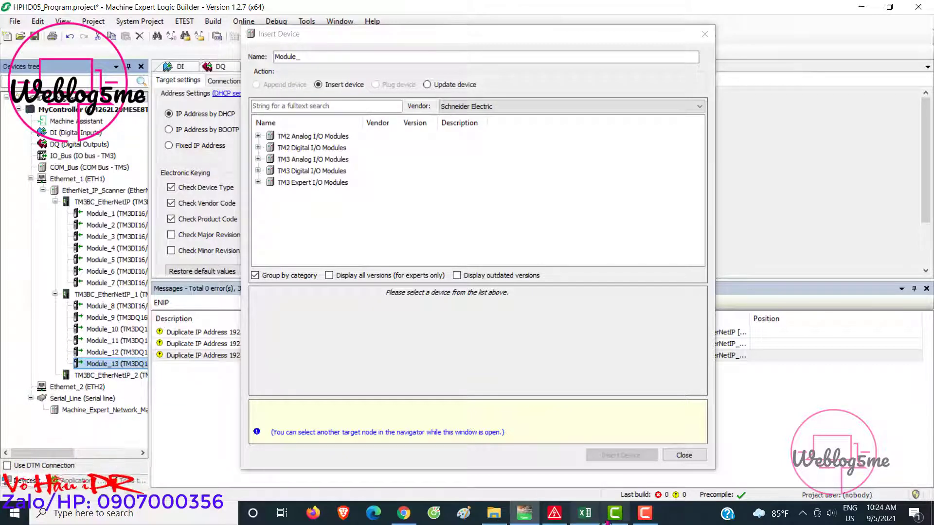
# Switch to the EPLAN drawing and examine the I/O modules attached to the third coupler, IOD3
pyautogui.click(552, 515)
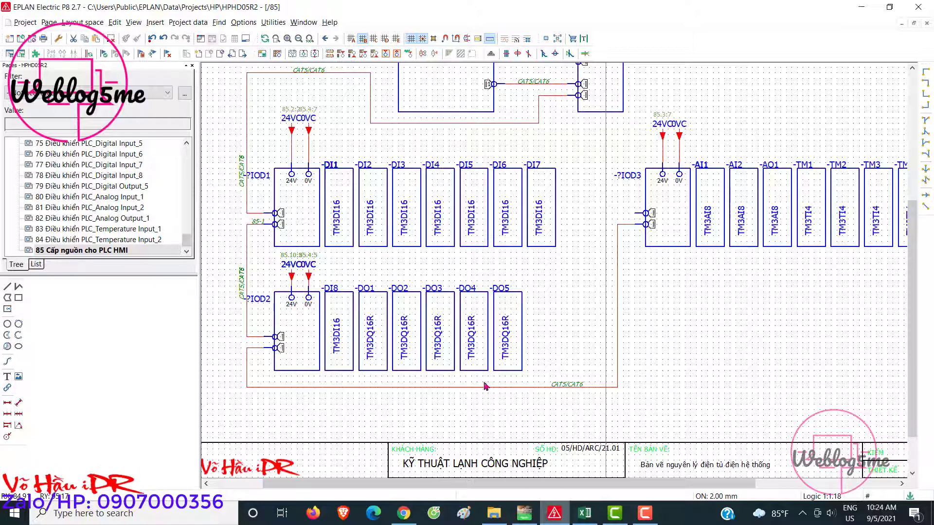
pyautogui.scroll(-2, 484, 386)
pyautogui.scroll(3, 823, 233)
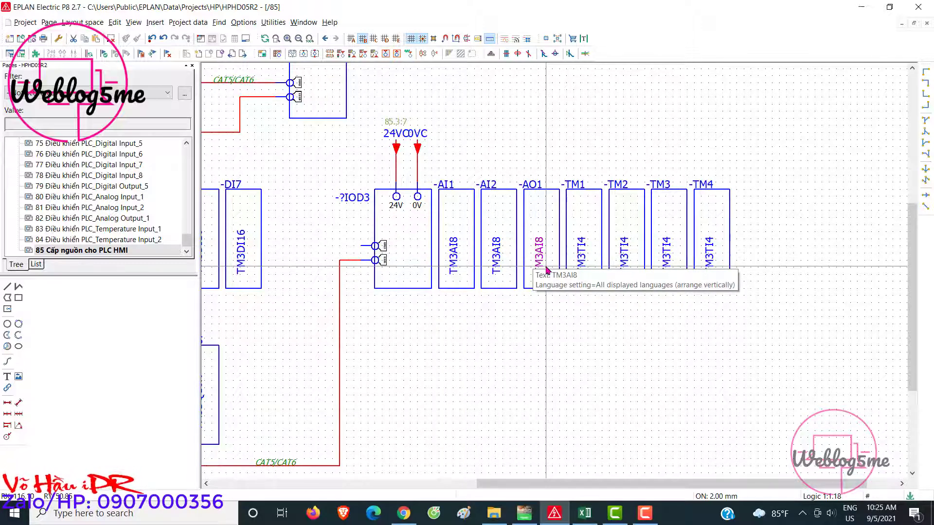
# Switch to the Book1 parts list in Excel, highlight the TM3AI8 cell in green, and check its quantity
pyautogui.click(585, 513)
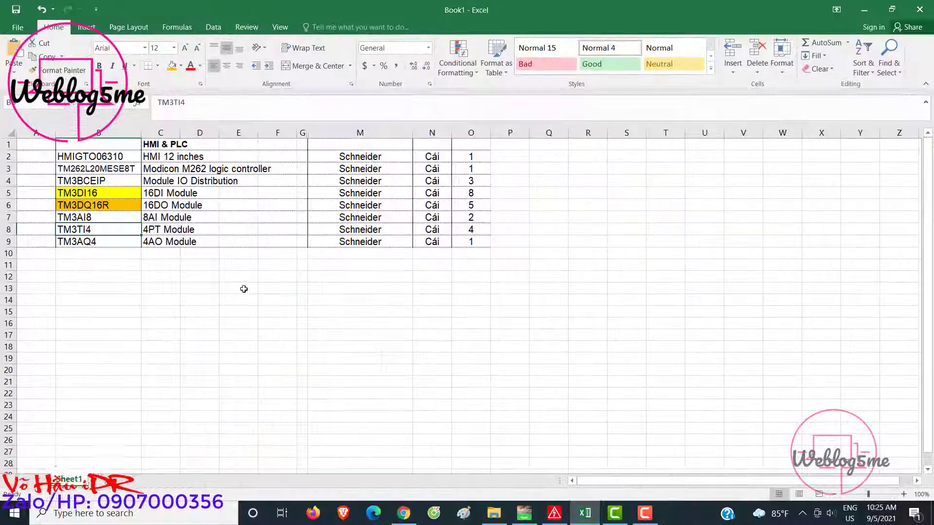
pyautogui.click(108, 217)
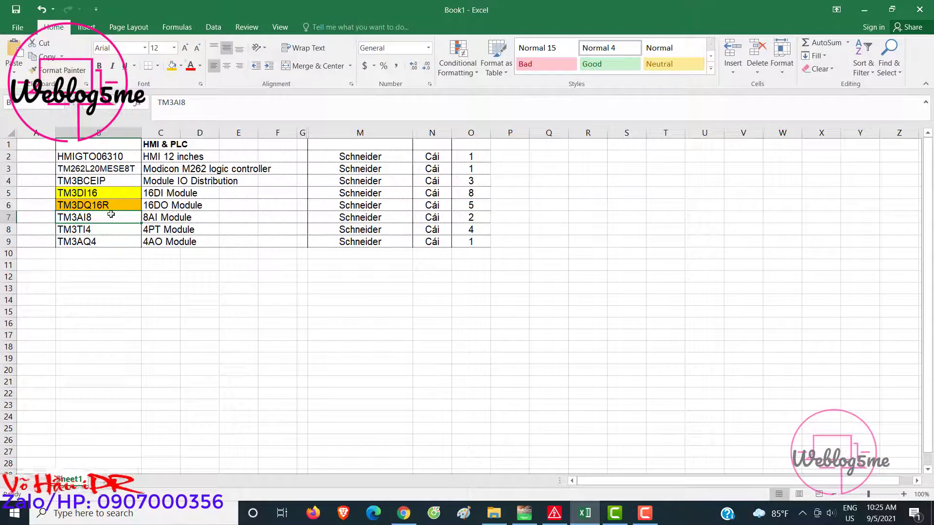
pyautogui.click(181, 66)
pyautogui.click(217, 156)
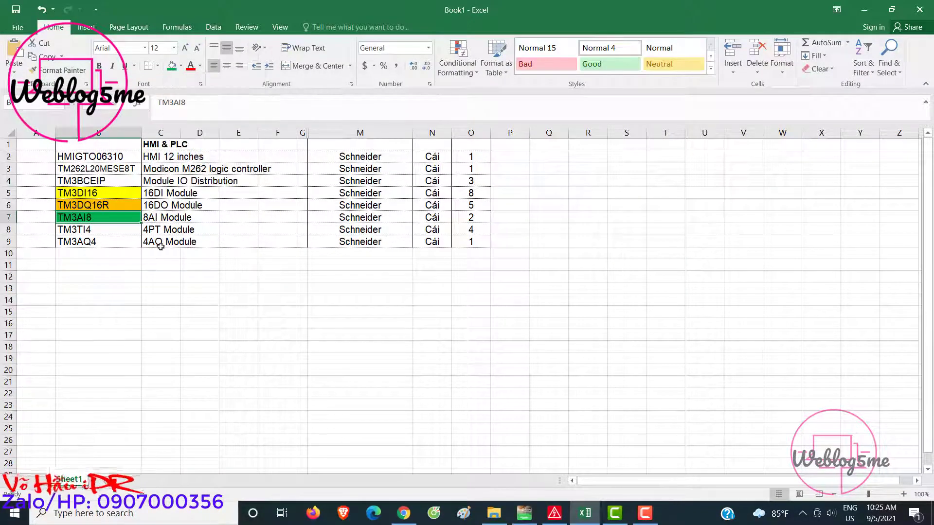
pyautogui.click(488, 214)
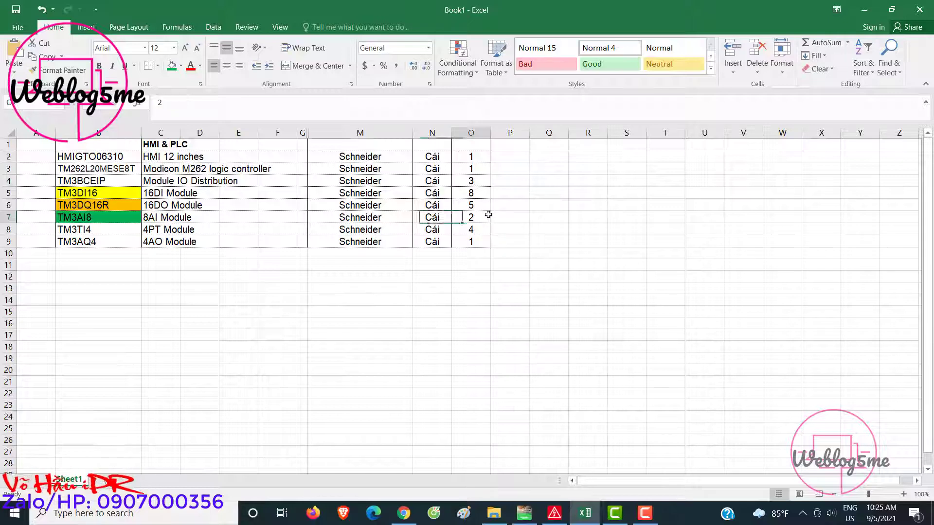
pyautogui.click(80, 220)
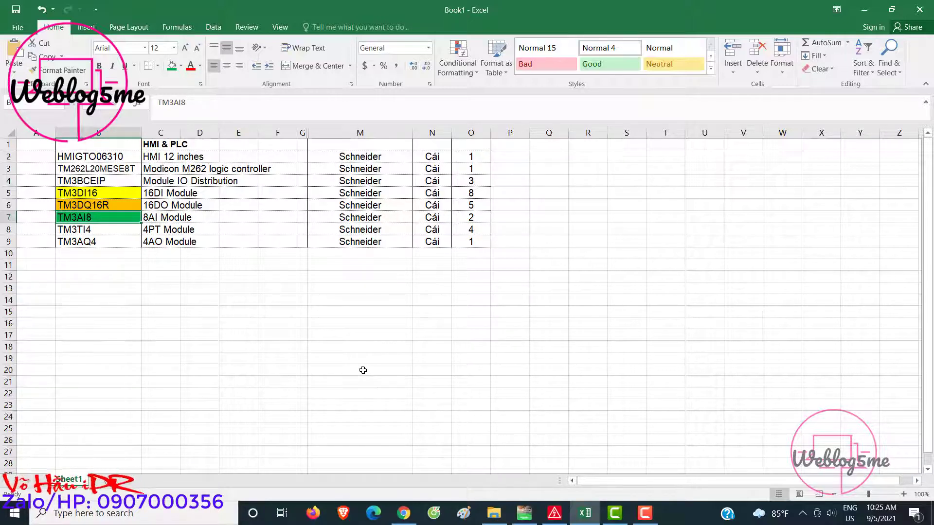
# Recheck the third coupler's analog modules in the EPLAN drawing, and return to Machine Expert Logic Builder
pyautogui.moveTo(643, 523)
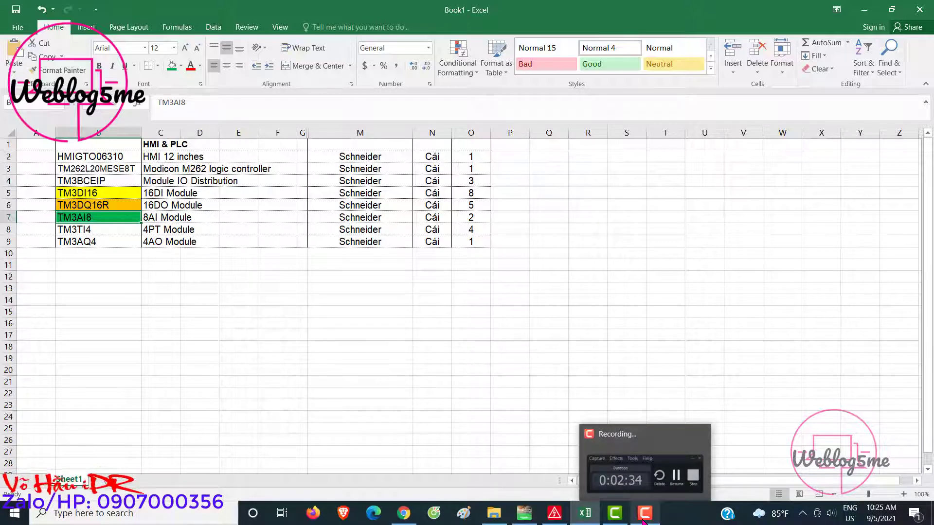
pyautogui.moveTo(558, 521)
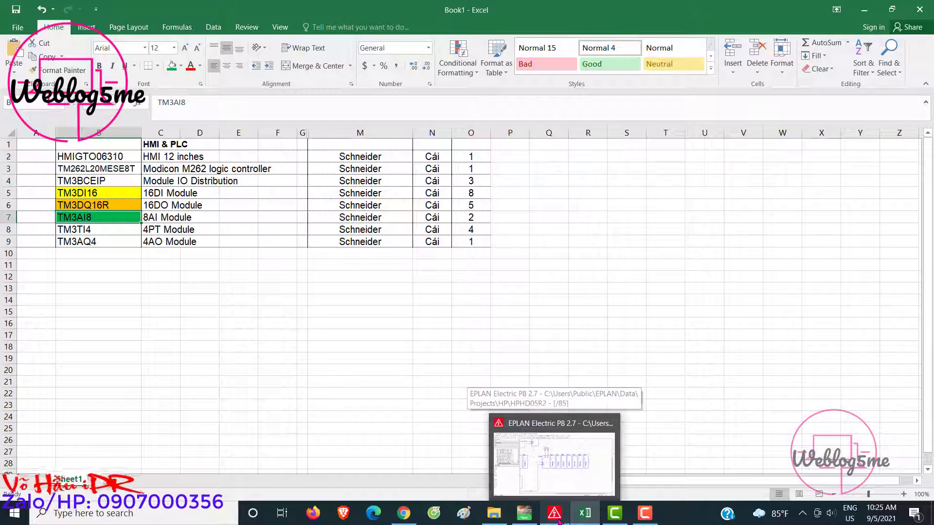
pyautogui.click(523, 496)
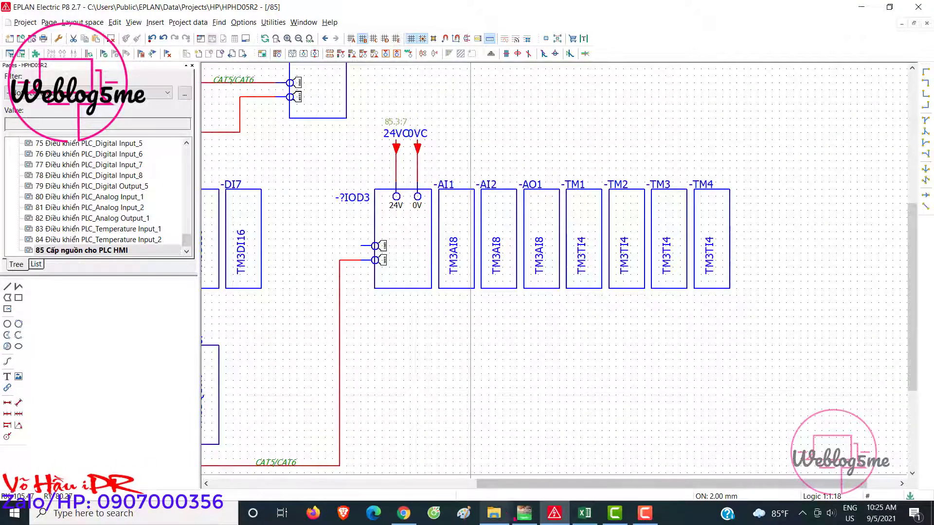
pyautogui.click(525, 513)
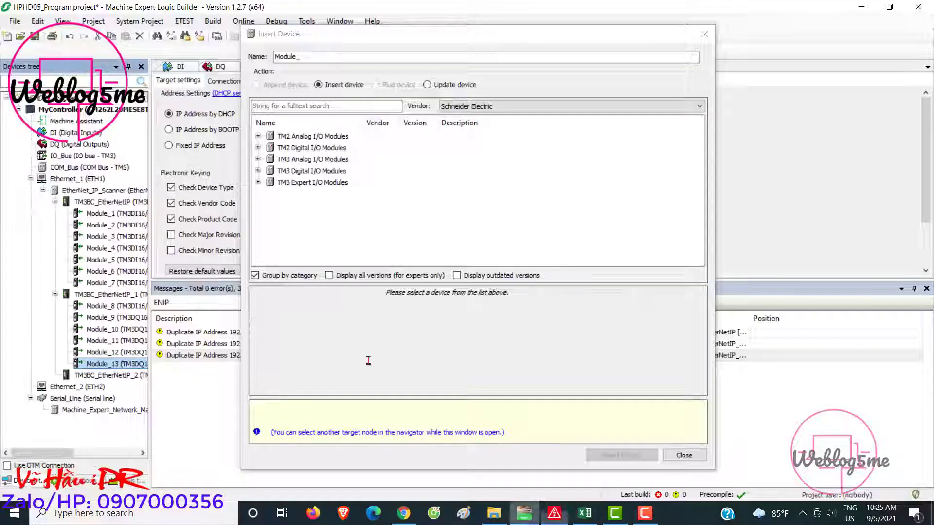
# Append two TM3AI8/G modules from the TM3 analog input modules to the TM3BC_EtherNetIP_2 coupler
pyautogui.click(93, 376)
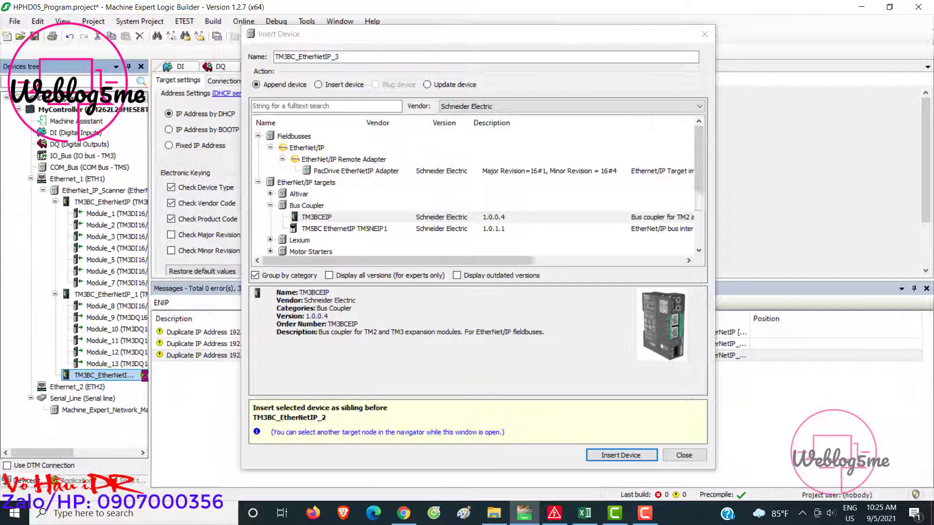
pyautogui.click(144, 374)
pyautogui.scroll(-1, 307, 228)
pyautogui.click(269, 171)
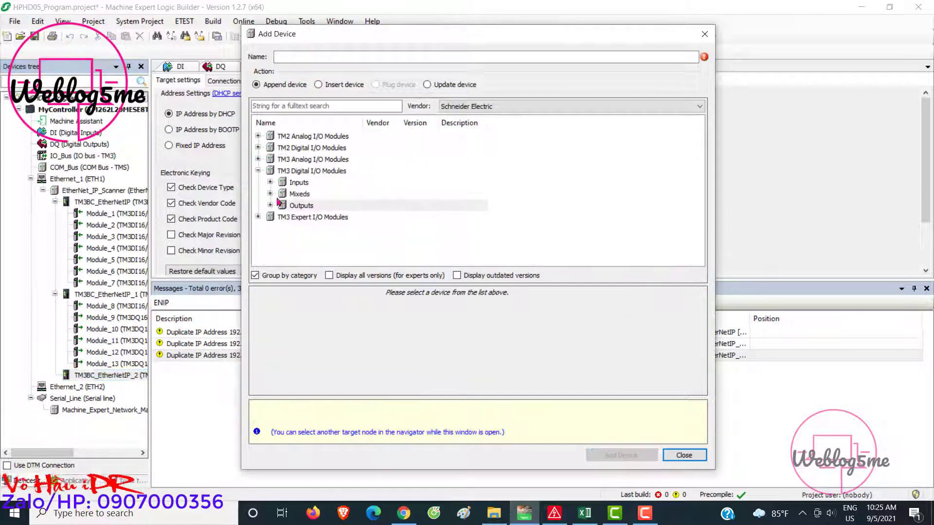
pyautogui.click(258, 160)
pyautogui.click(270, 171)
pyautogui.click(319, 183)
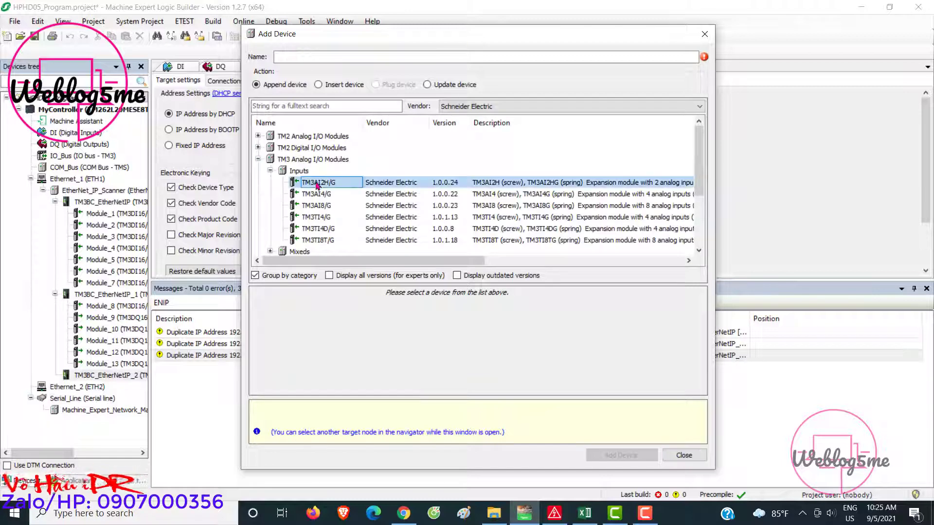
pyautogui.click(321, 209)
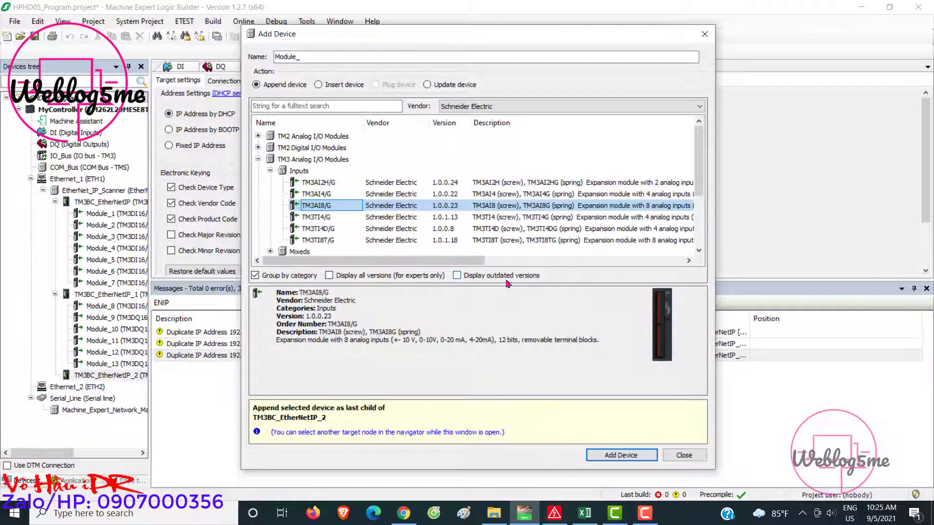
pyautogui.click(611, 455)
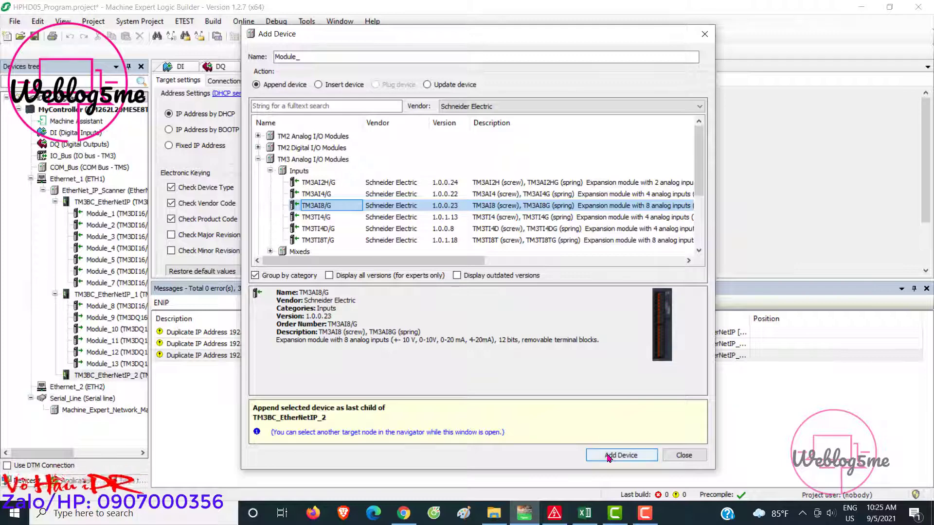
pyautogui.click(610, 455)
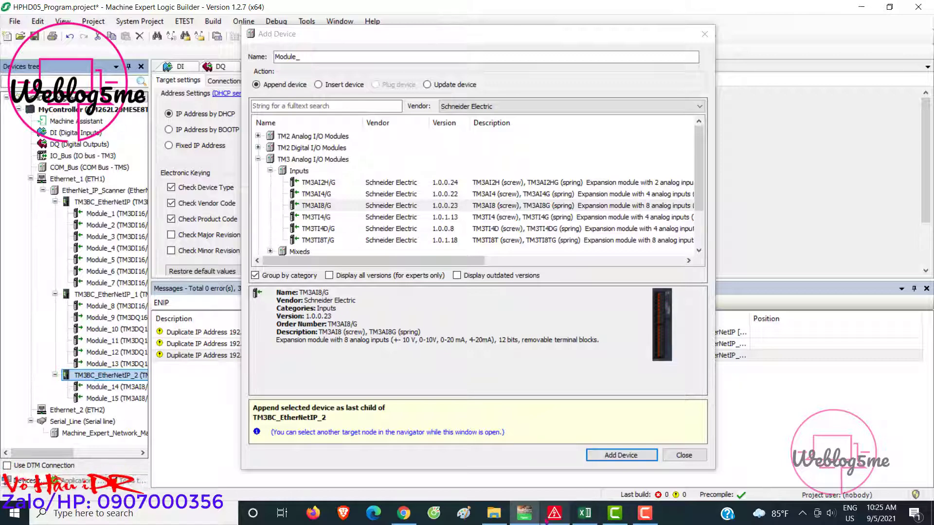
# Check the third coupler in the EPLAN drawing, highlight the TM3TI4 cell in purple in the Excel list, and check its quantity
pyautogui.click(552, 514)
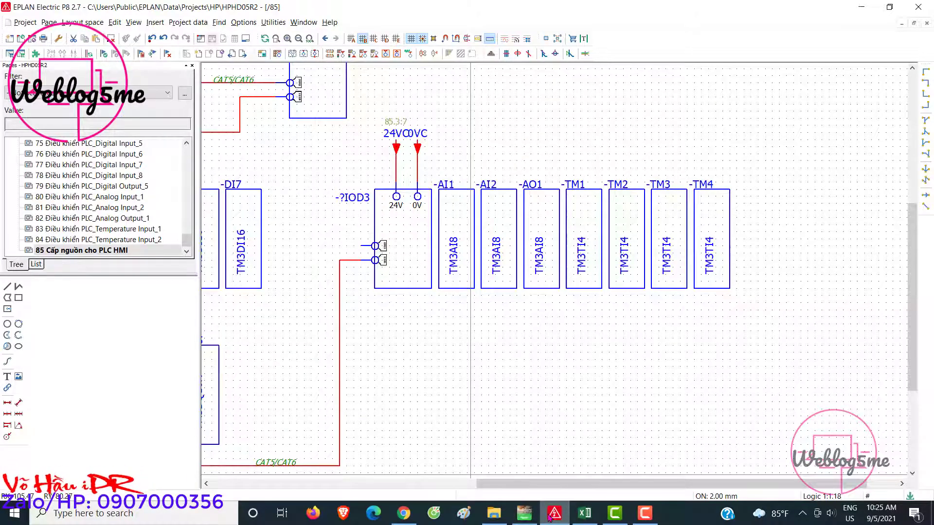
pyautogui.click(585, 513)
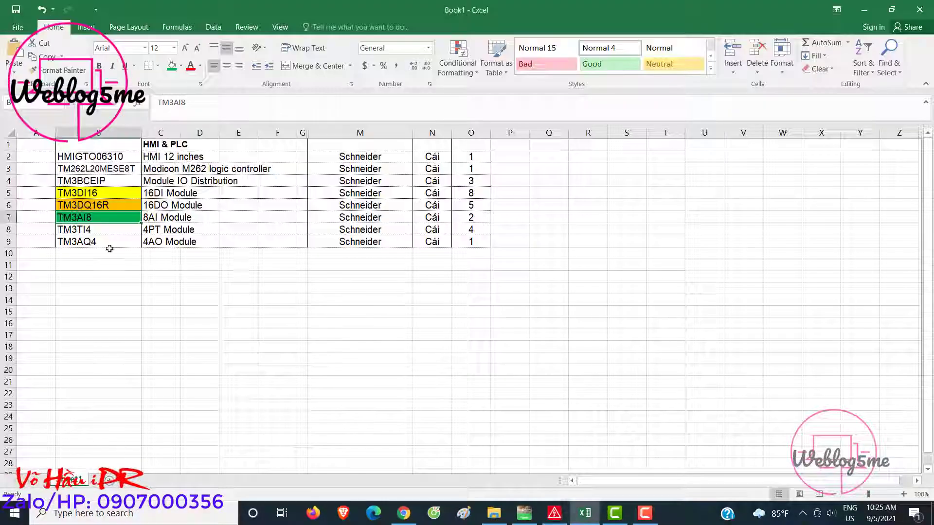
pyautogui.click(87, 230)
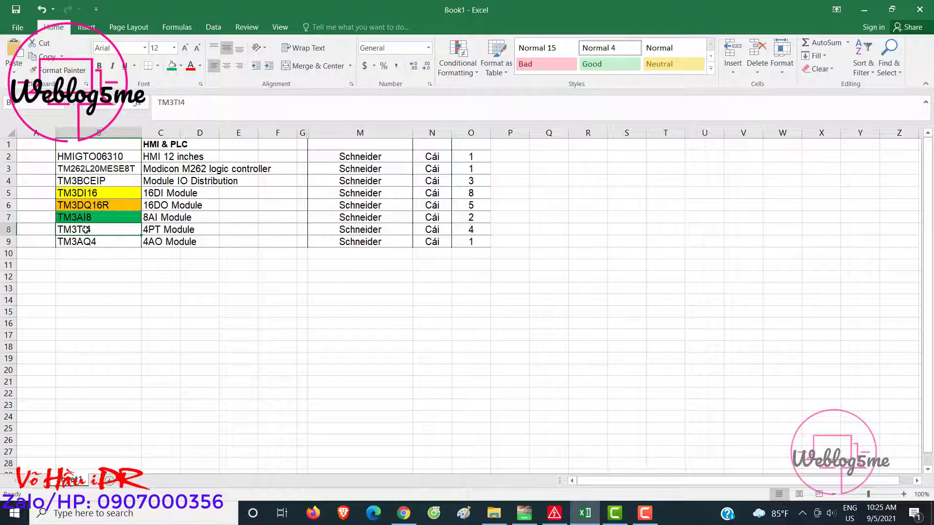
pyautogui.click(181, 66)
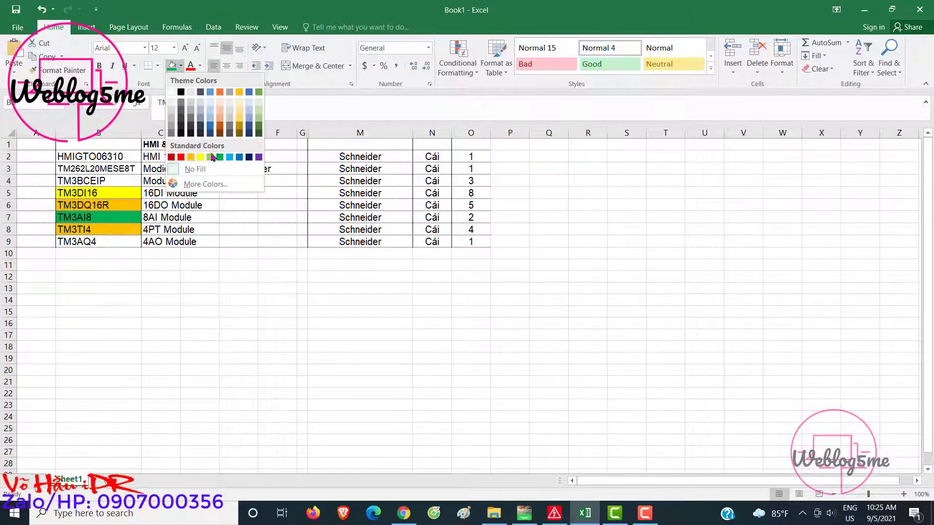
pyautogui.click(258, 158)
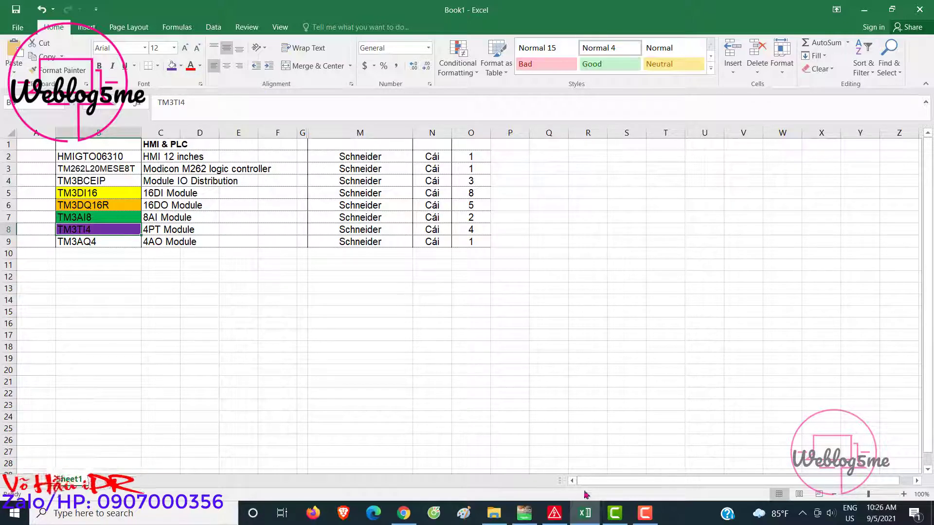
pyautogui.click(454, 231)
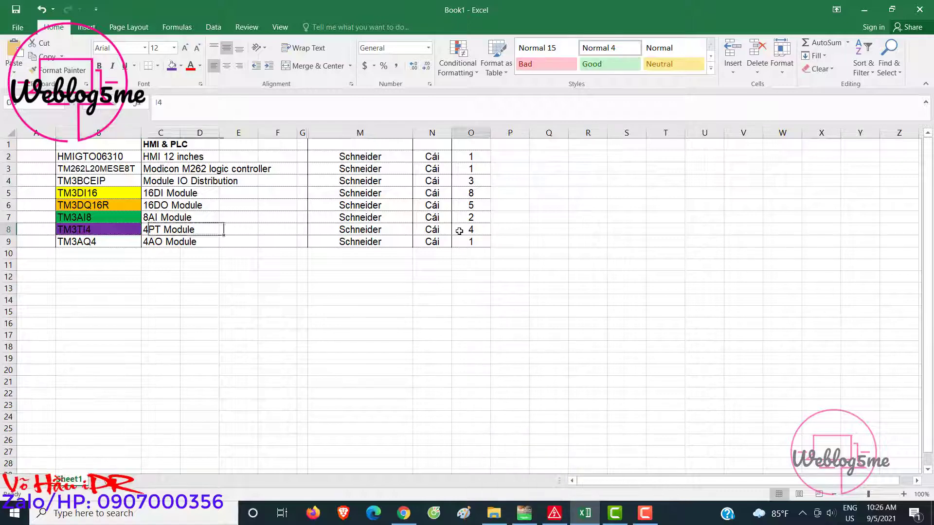
# Switch to Machine Expert Logic Builder and append four TM3TI4/G modules from the TM3 analog inputs to the TM3BC_EtherNetIP_2 coupler
pyautogui.click(524, 512)
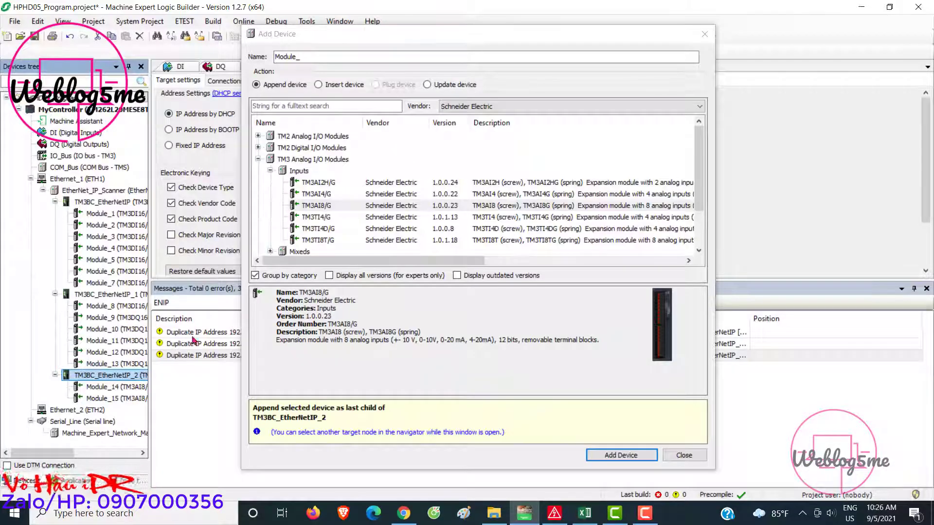
pyautogui.click(271, 170)
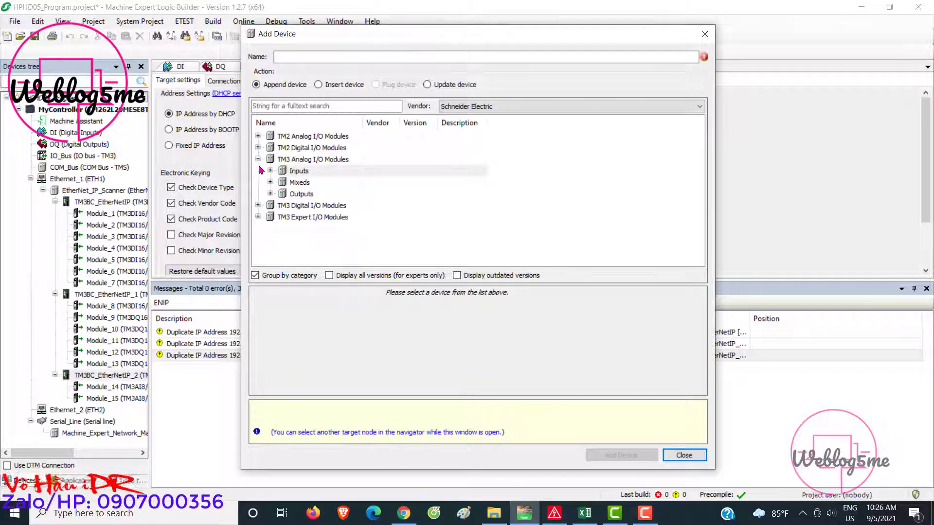
pyautogui.click(258, 217)
pyautogui.scroll(-2, 372, 243)
pyautogui.scroll(2, 372, 245)
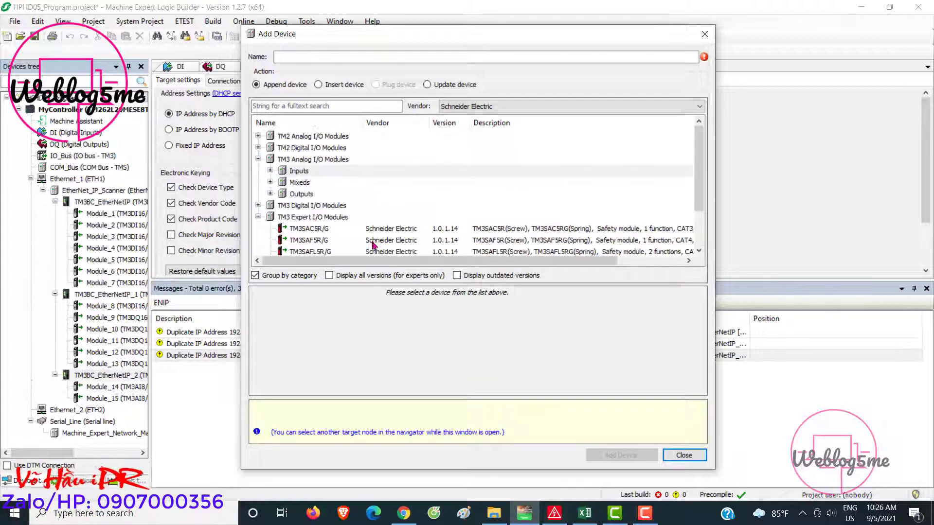
pyautogui.click(271, 171)
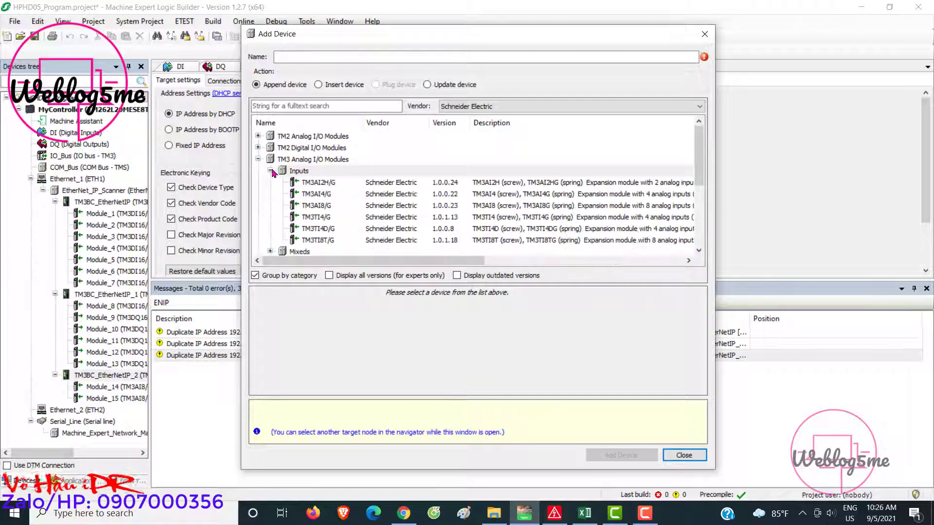
pyautogui.click(320, 220)
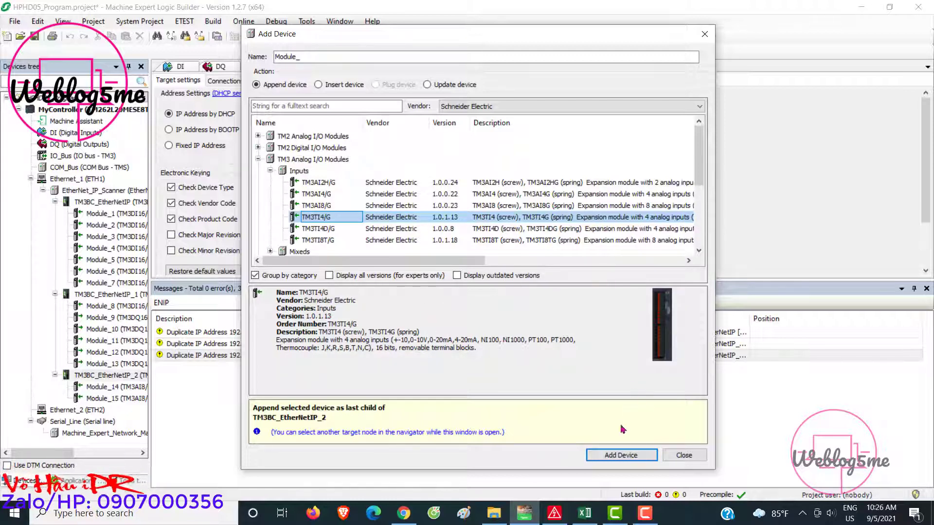
pyautogui.click(630, 456)
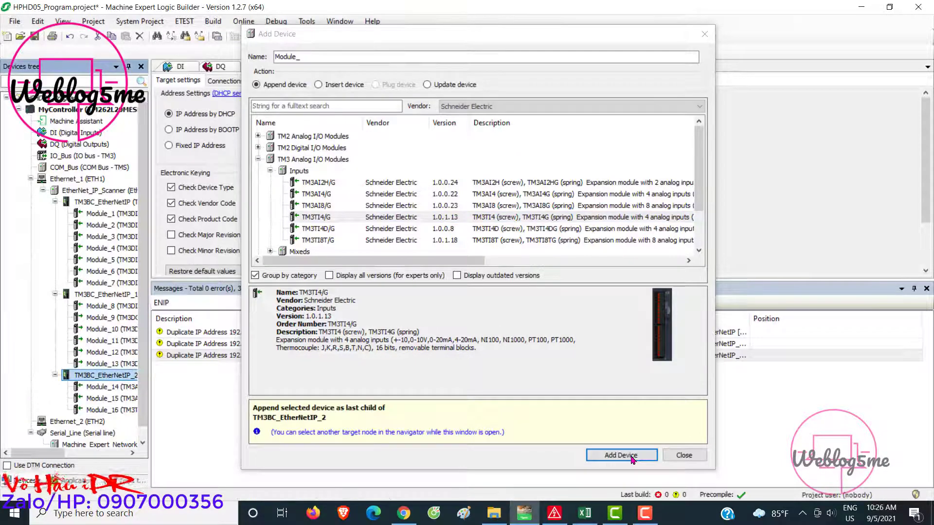
pyautogui.click(631, 456)
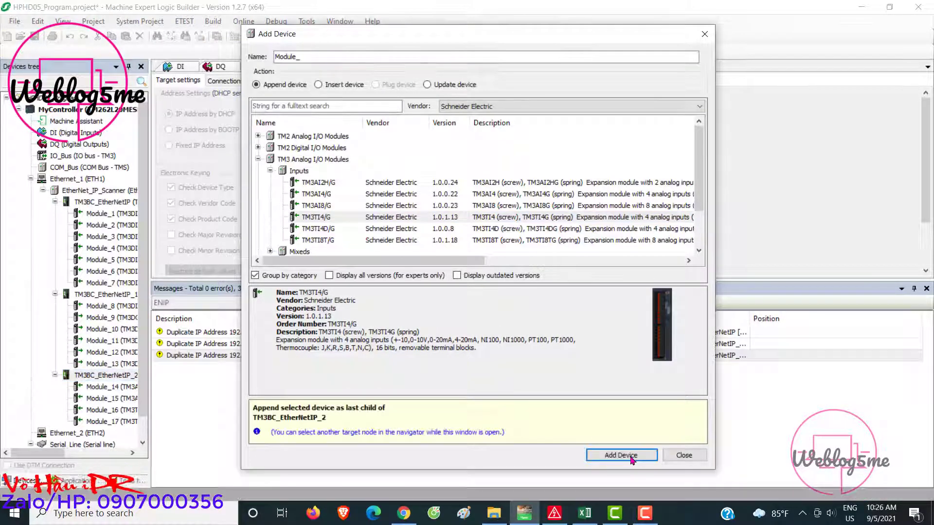
pyautogui.click(630, 457)
pyautogui.click(630, 457)
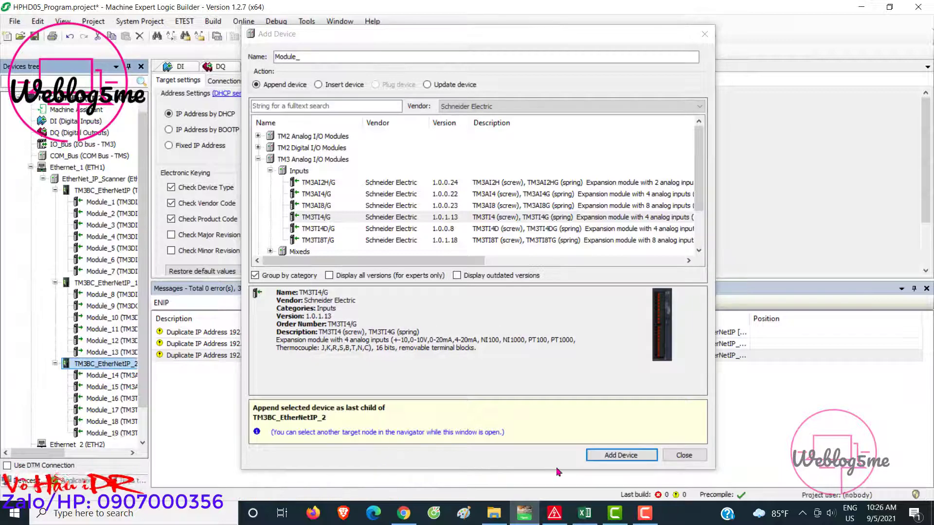
# Switch to the Book1 parts list in Excel and highlight the TM3AQ4 cell in orange
pyautogui.click(585, 513)
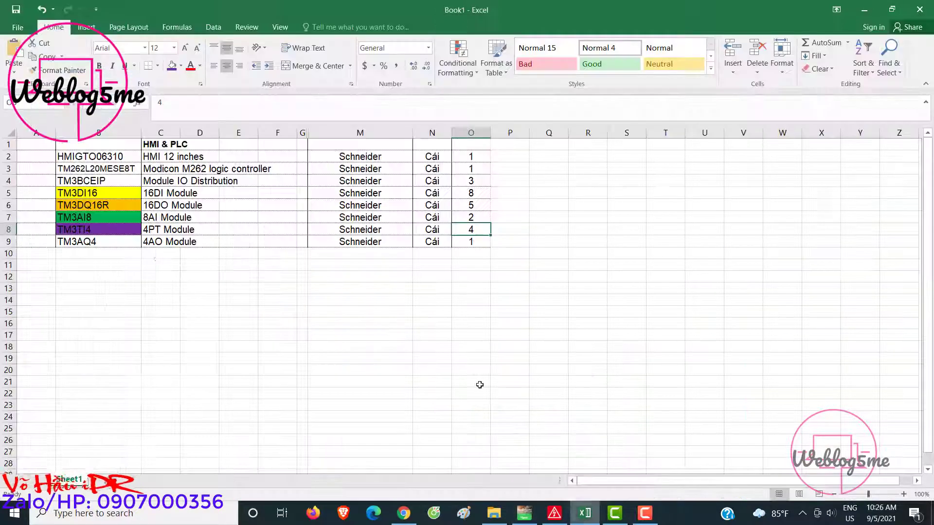
pyautogui.click(97, 240)
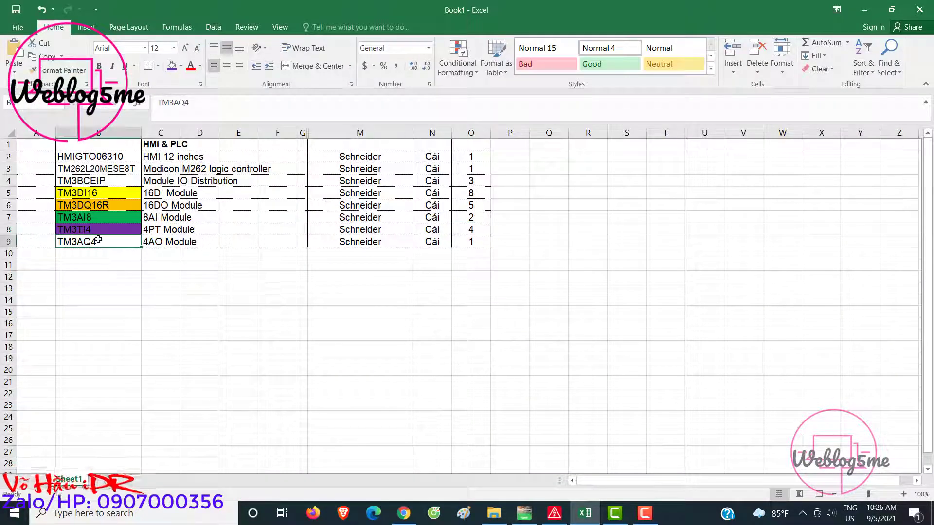
pyautogui.click(180, 67)
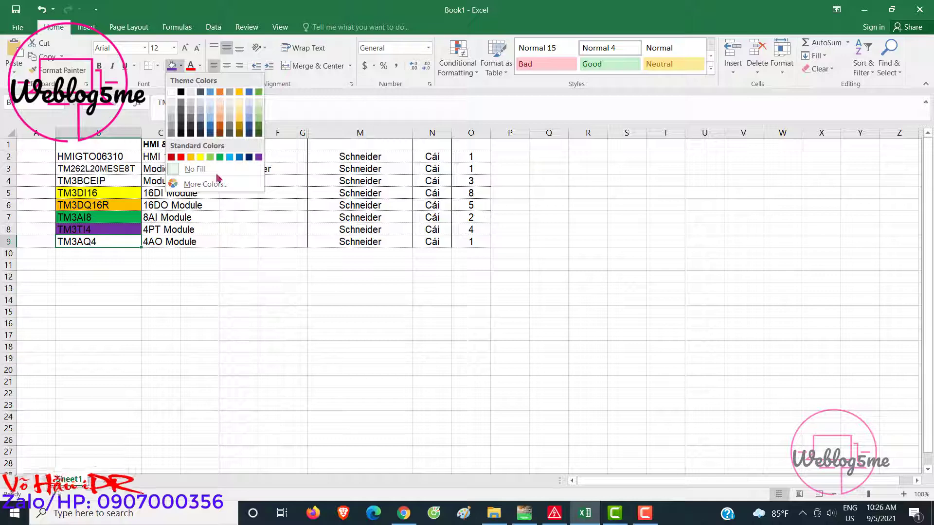
pyautogui.click(191, 157)
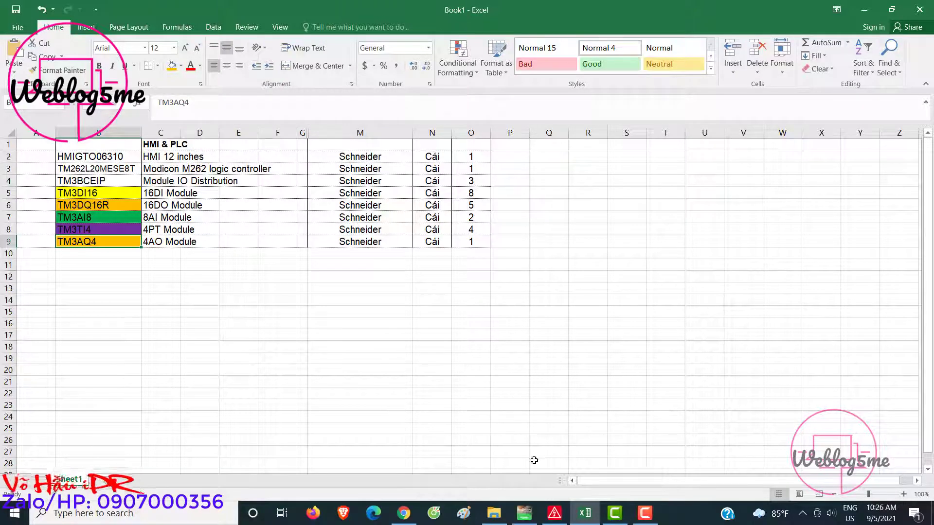
# Return to Machine Expert Logic Builder, append one TM3AQ4/G analog output module to the TM3BC_EtherNetIP_2 coupler, and finish adding devices
pyautogui.click(524, 513)
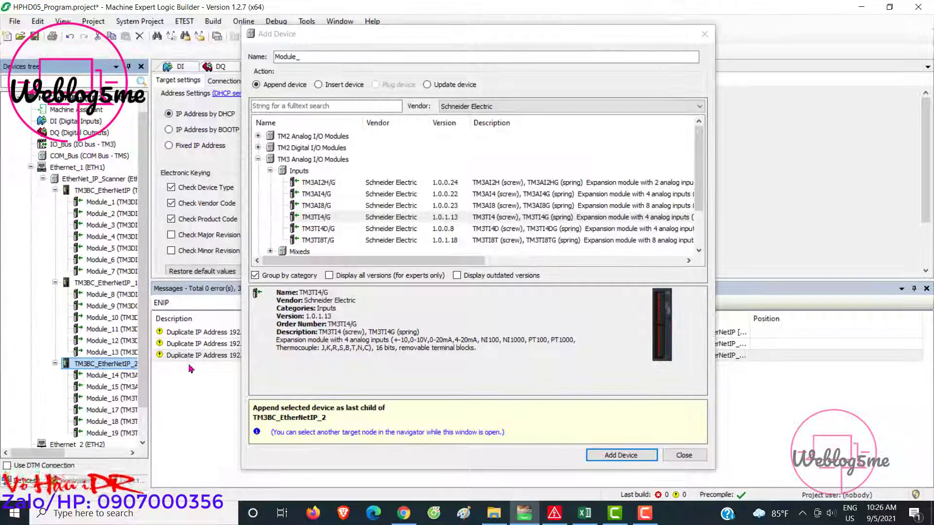
pyautogui.click(270, 171)
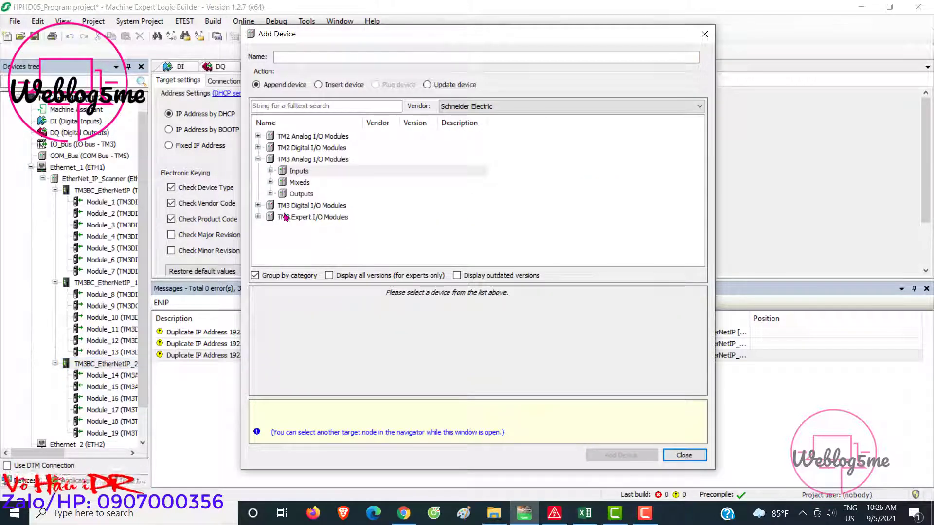
pyautogui.click(270, 194)
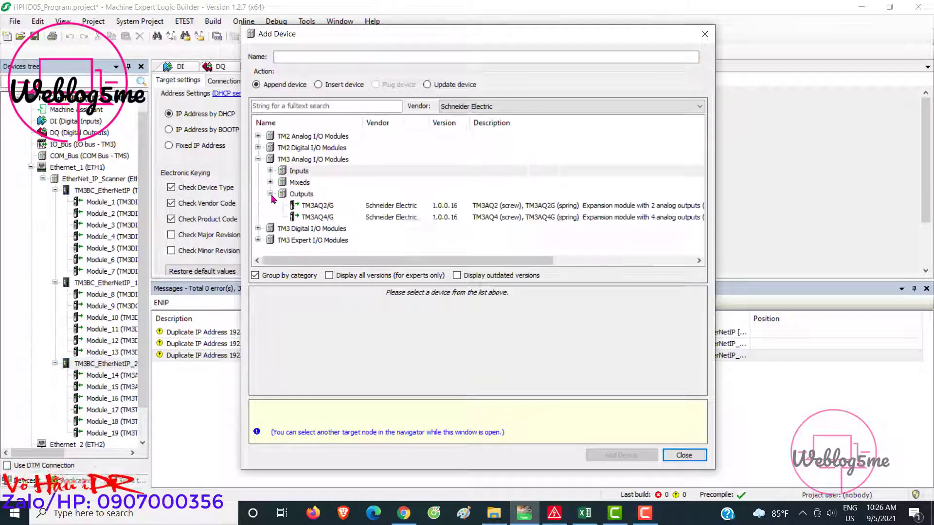
pyautogui.click(317, 218)
pyautogui.click(610, 456)
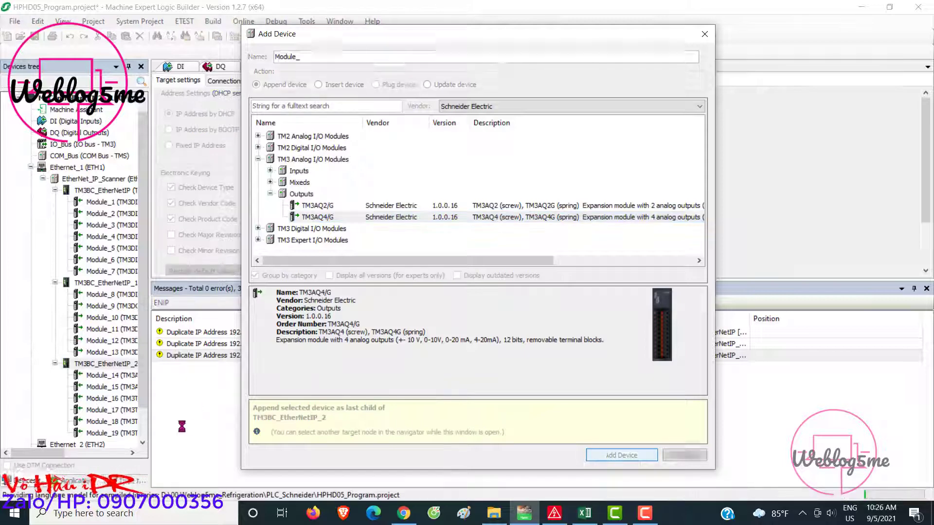
pyautogui.click(680, 456)
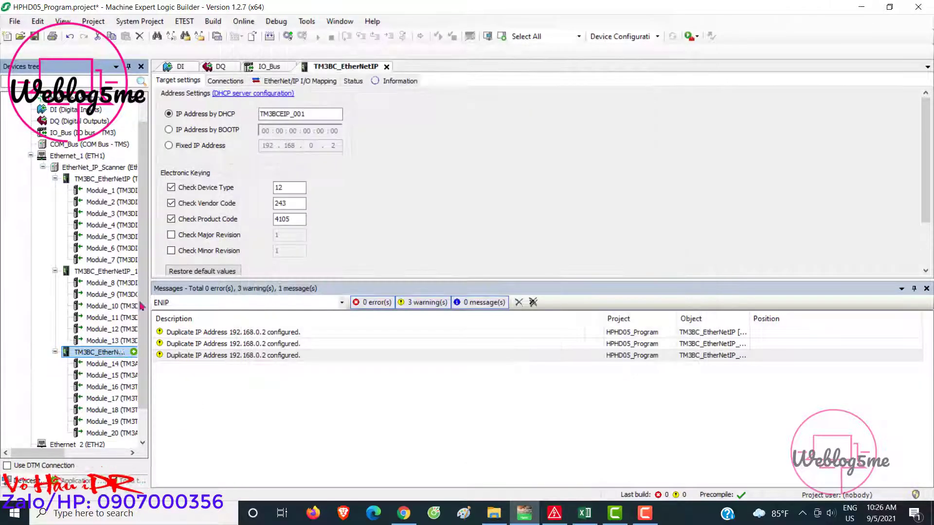
# Widen the devices tree to show the full module names and review the modules under the three TM3BCEIP couplers
pyautogui.moveTo(160, 250); pyautogui.dragTo(326, 243)
pyautogui.scroll(-1, 194, 313)
pyautogui.click(101, 410)
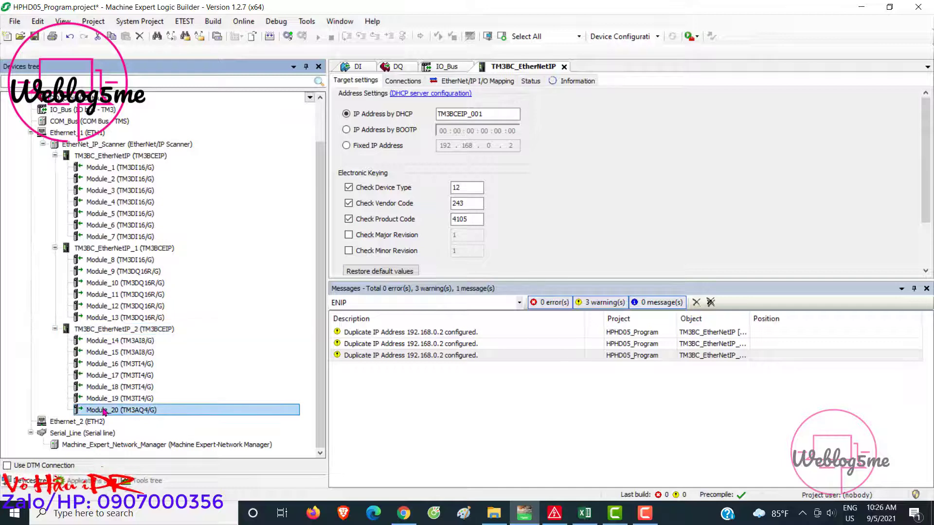
pyautogui.click(78, 421)
pyautogui.scroll(2, 149, 311)
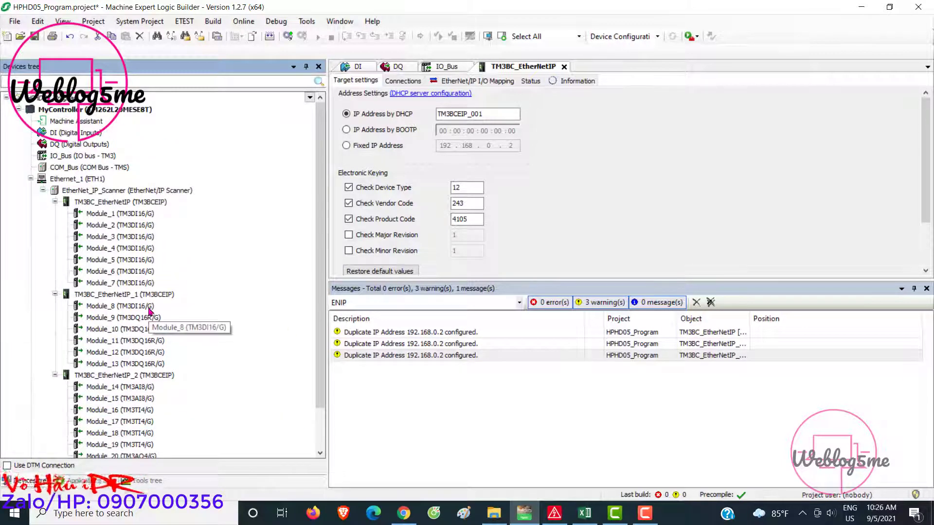
# Open the COM_Bus configuration for review and check the controller's IO_Bus and digital outputs entries
pyautogui.doubleClick(88, 168)
pyautogui.doubleClick(80, 156)
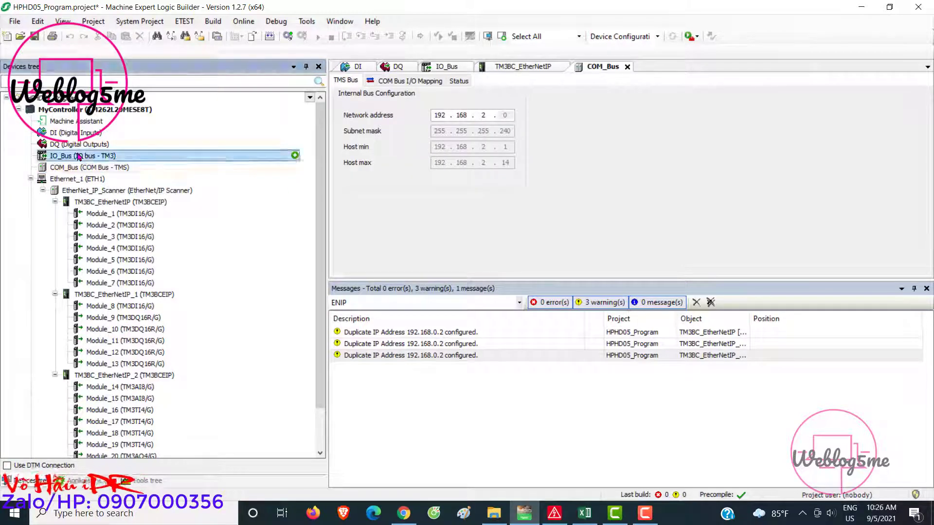
pyautogui.click(76, 144)
pyautogui.doubleClick(73, 168)
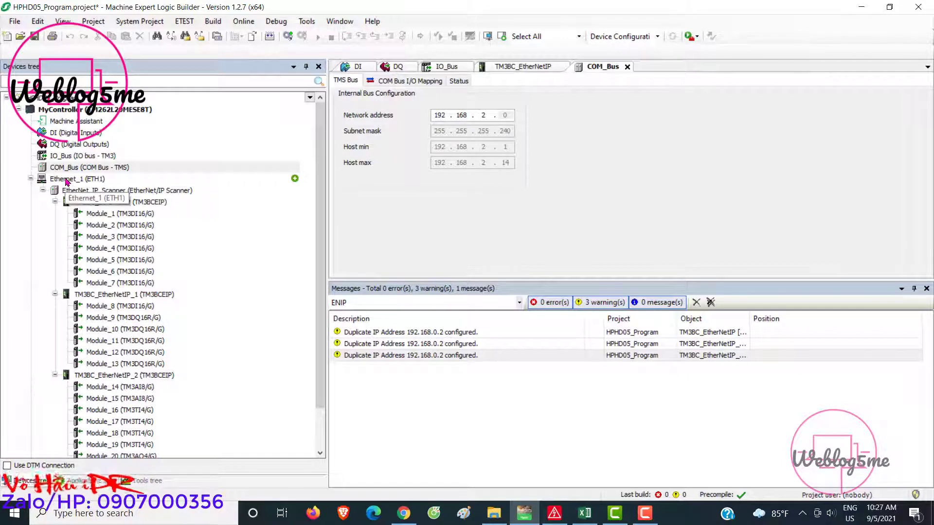
# Review the configuration pages of Ethernet_1, Ethernet_2 and the EtherNet/IP scanner, ending on Ethernet_2
pyautogui.doubleClick(67, 180)
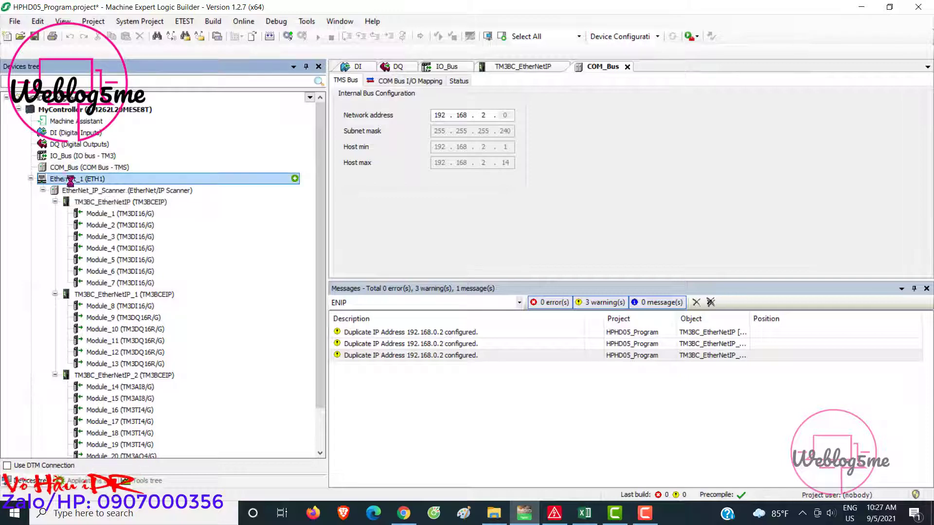
pyautogui.scroll(-2, 66, 268)
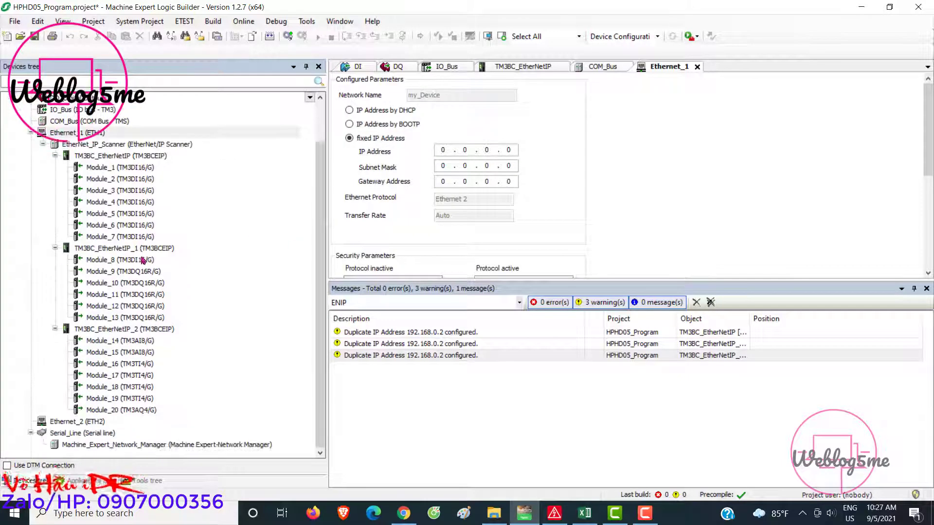
pyautogui.doubleClick(84, 423)
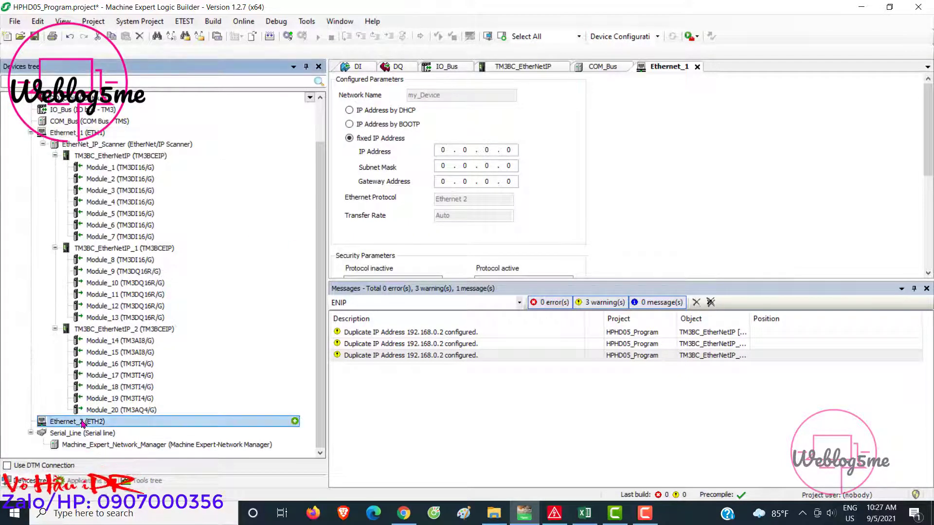
pyautogui.doubleClick(111, 144)
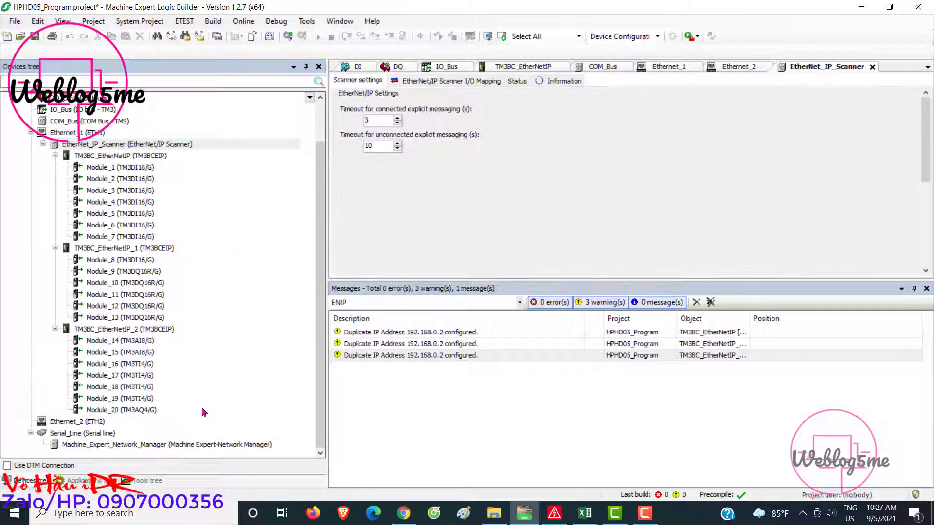
pyautogui.scroll(2, 203, 405)
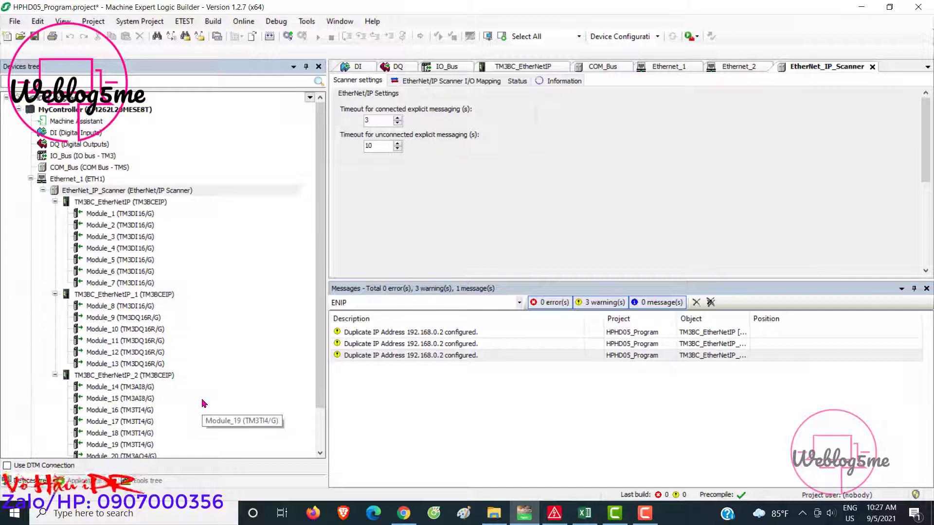
pyautogui.scroll(-2, 203, 403)
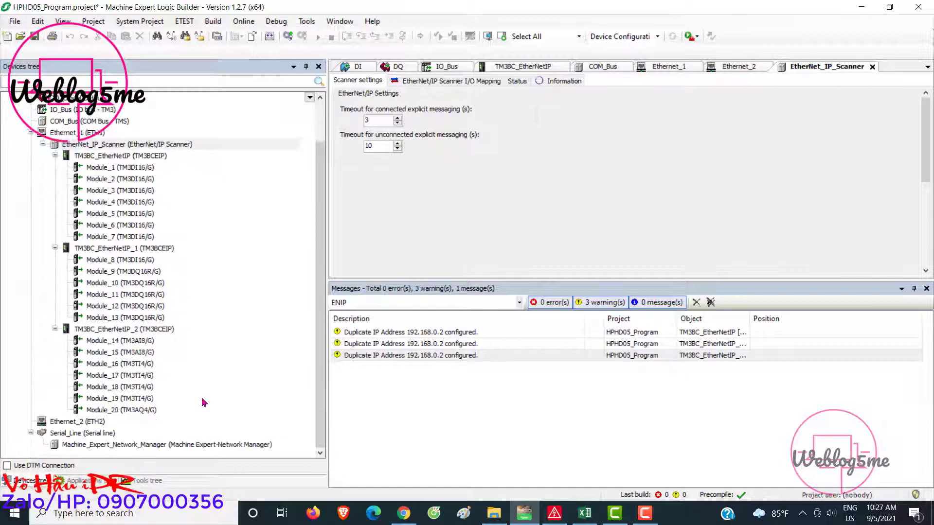
pyautogui.doubleClick(97, 423)
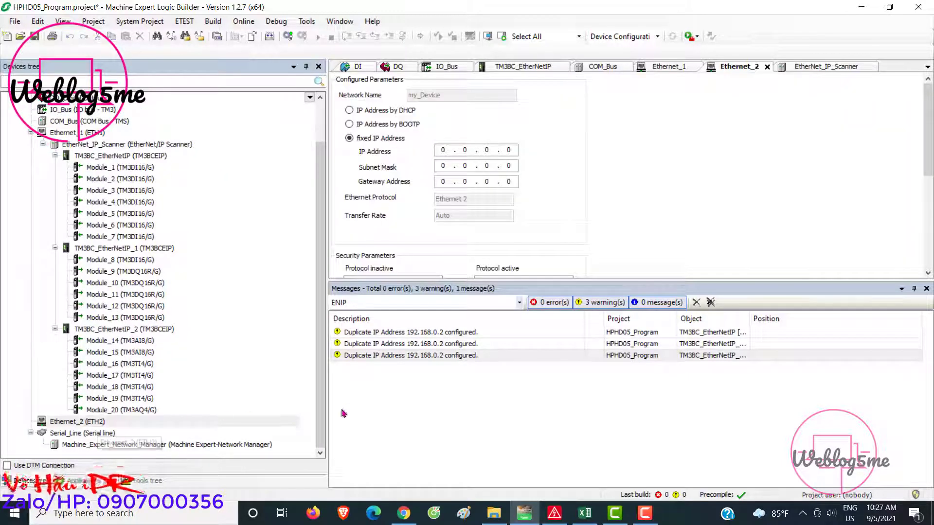
pyautogui.click(644, 513)
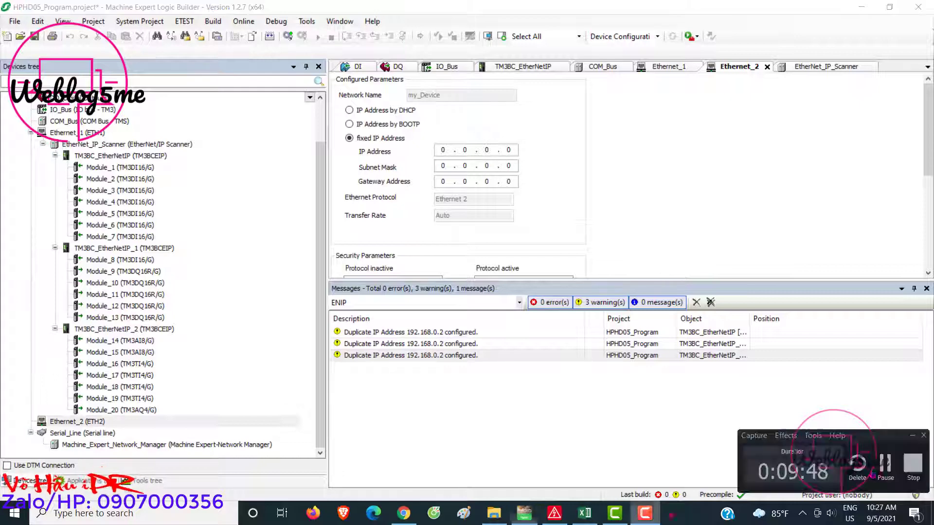